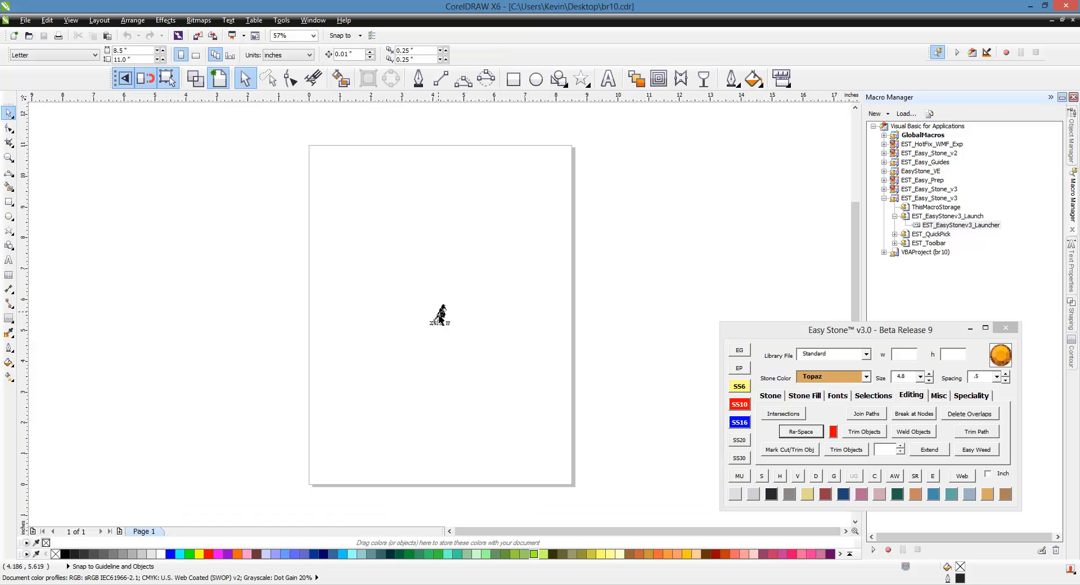
Step: Switch the drawing to wireframe view so the cowgirl bitmap is shown with its outer frame
{"action": "scroll", "coordinate": [439, 313], "scroll_direction": "up", "scroll_amount": 5}
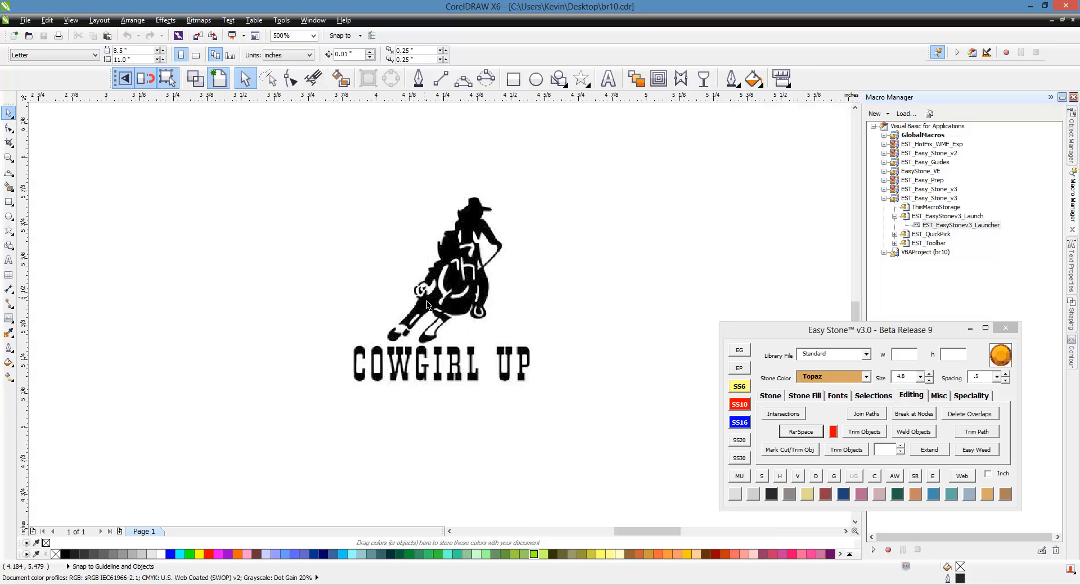
{"action": "left_click", "coordinate": [454, 304]}
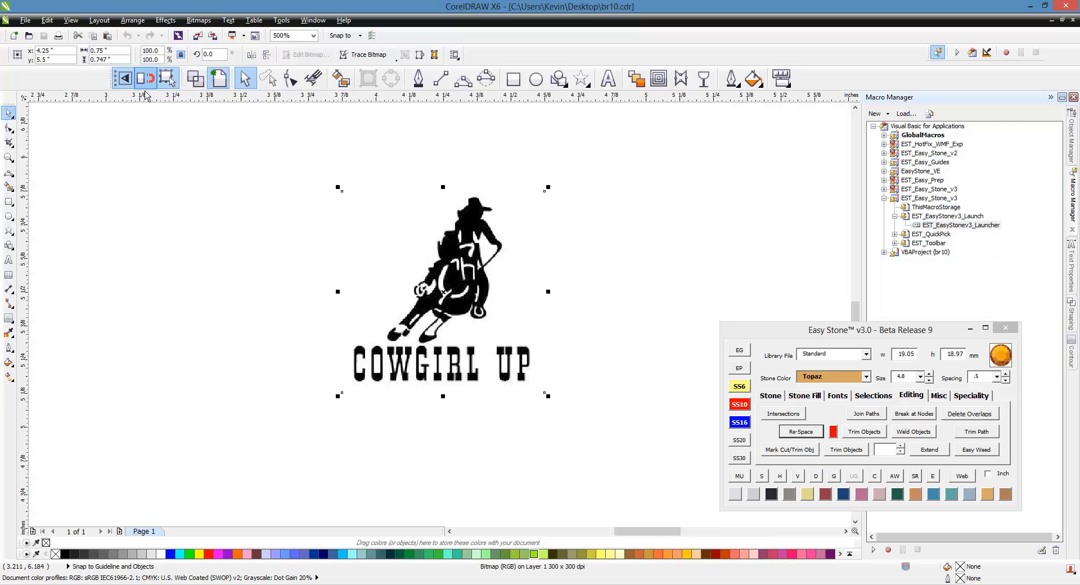
{"action": "left_click", "coordinate": [214, 82]}
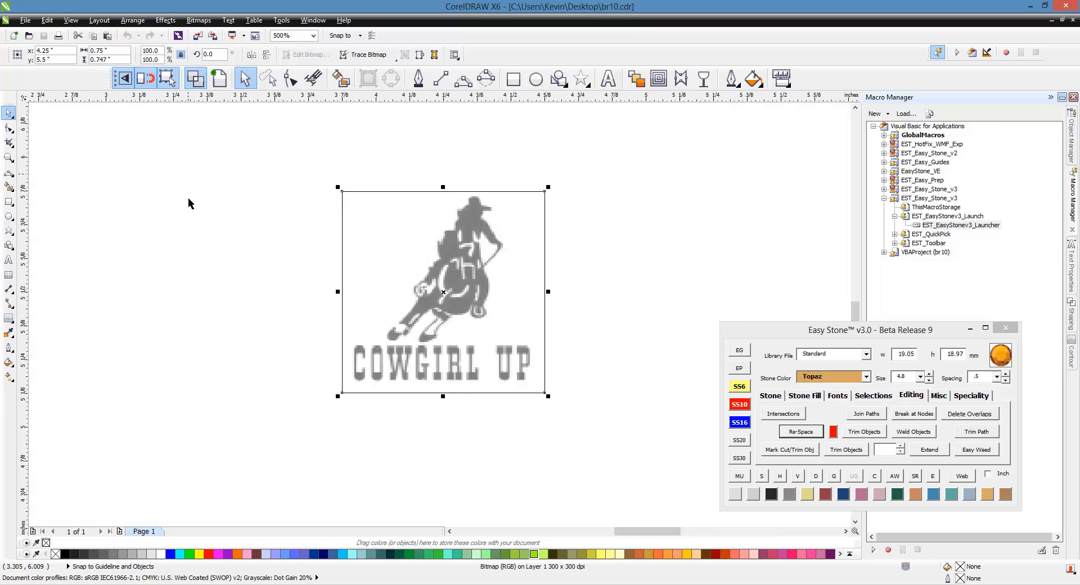
{"action": "left_click", "coordinate": [211, 293]}
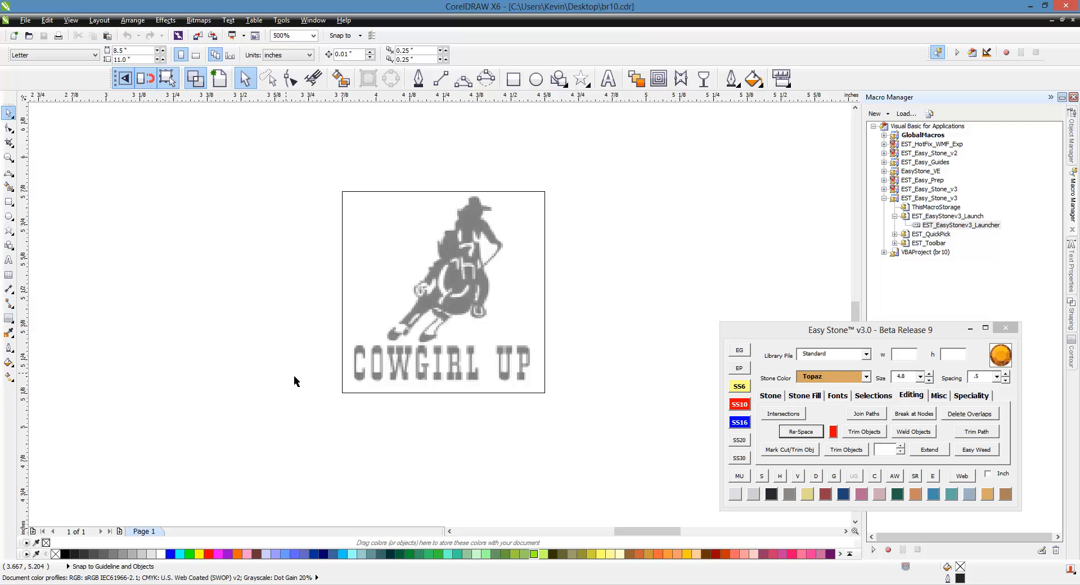
Step: Set the cowgirl bitmap's width to 9 inches and move it left so its centre sits at about x 1.5, y 5.48 inches
{"action": "left_click", "coordinate": [446, 342]}
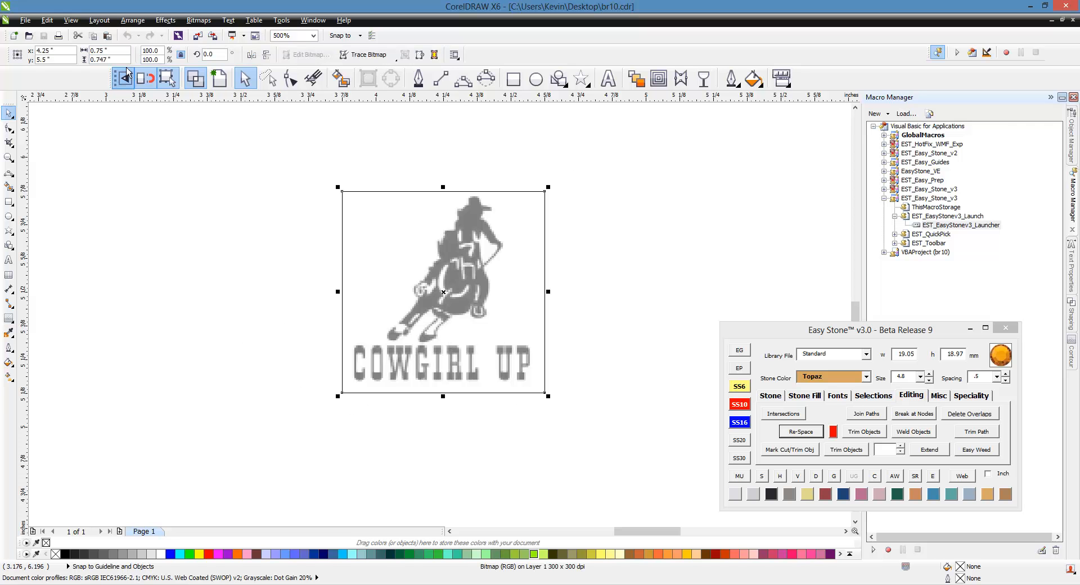
{"action": "left_click", "coordinate": [98, 50]}
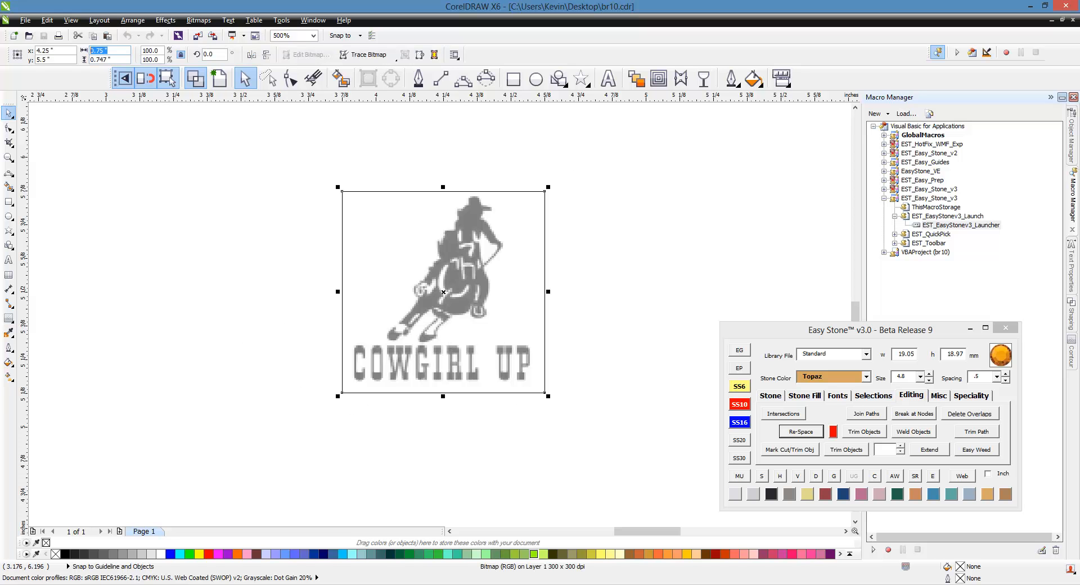
{"action": "left_click", "coordinate": [245, 375]}
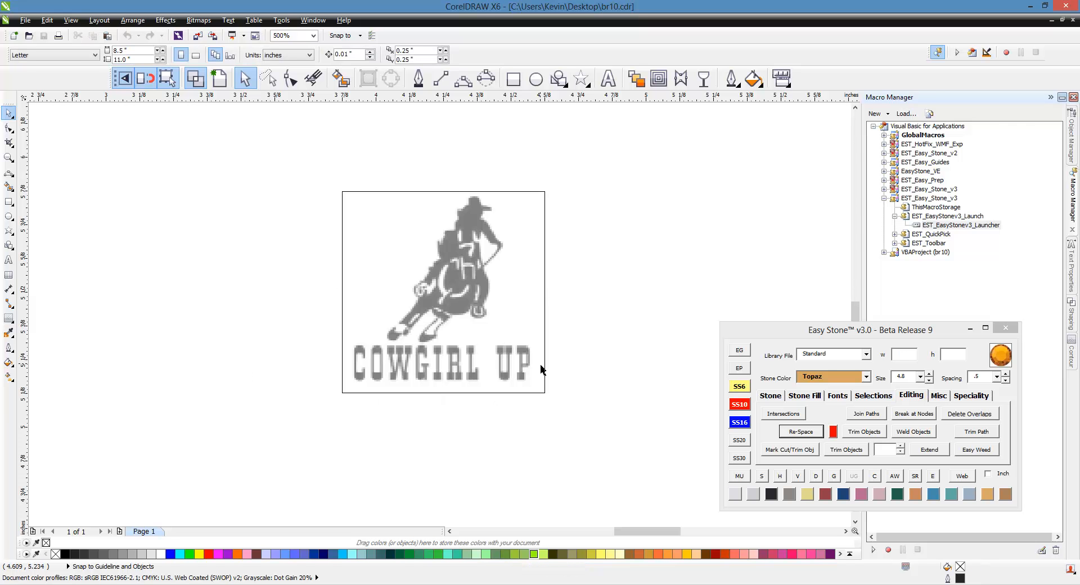
{"action": "left_click", "coordinate": [418, 331]}
{"action": "double_click", "coordinate": [114, 54]}
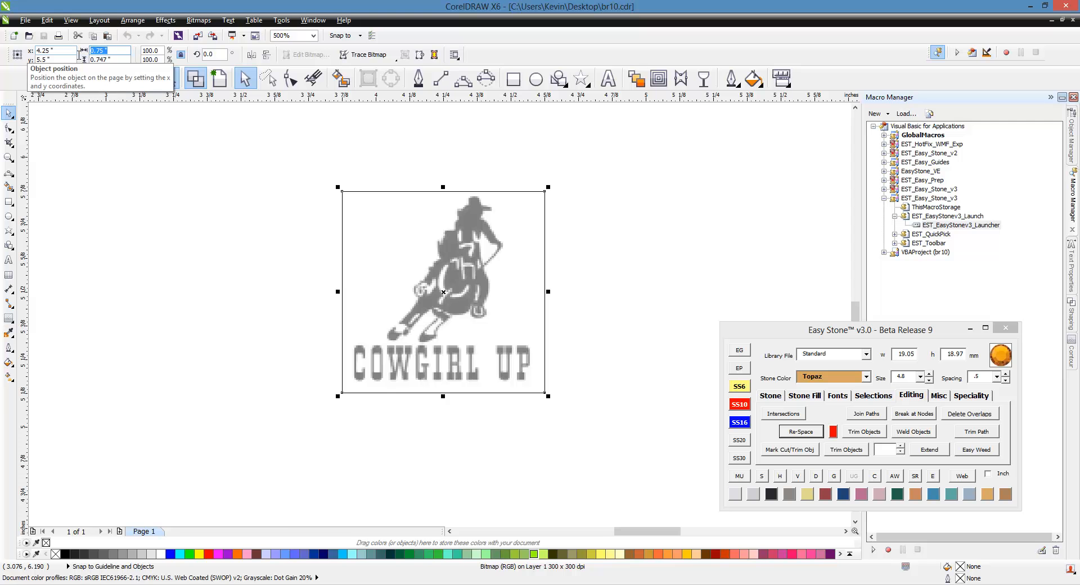
{"action": "type", "text": "9"}
{"action": "key", "text": "Return"}
{"action": "key", "text": "shift+F4"}
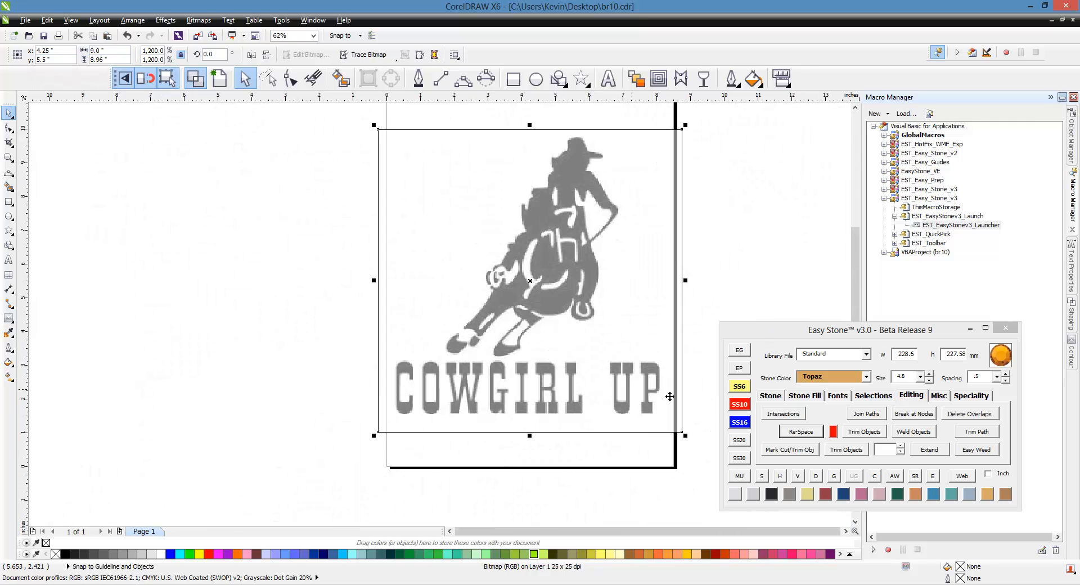
{"action": "left_click", "coordinate": [740, 265]}
{"action": "left_click_drag", "start_coordinate": [543, 302], "coordinate": [457, 319]}
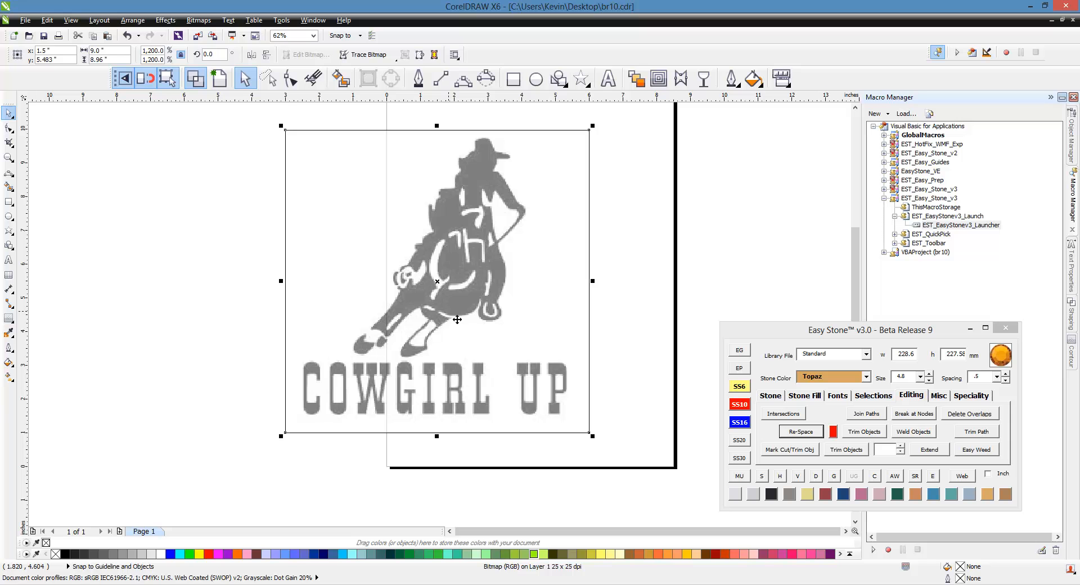
Step: Use Set Size to mark the width of the COWGIRL UP lettering and resize the design so that width becomes 9.5 inches
{"action": "left_click", "coordinate": [979, 396]}
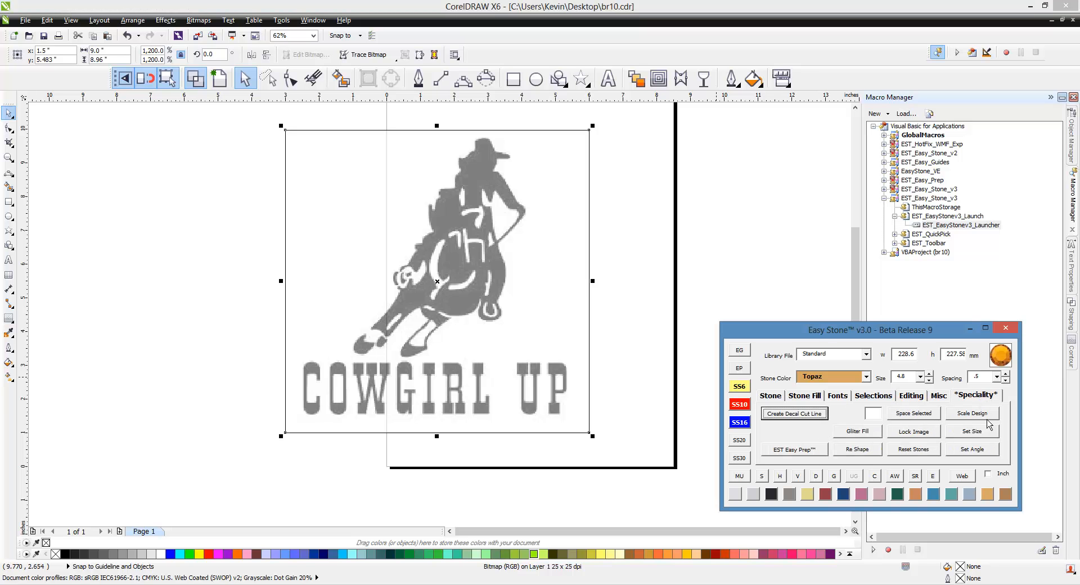
{"action": "left_click", "coordinate": [976, 431]}
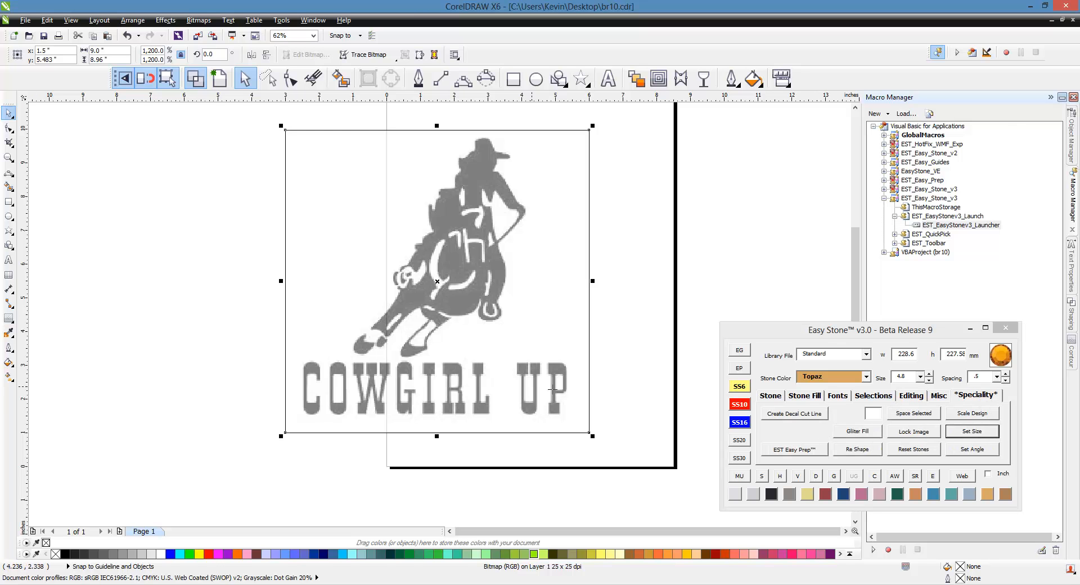
{"action": "left_click", "coordinate": [571, 381]}
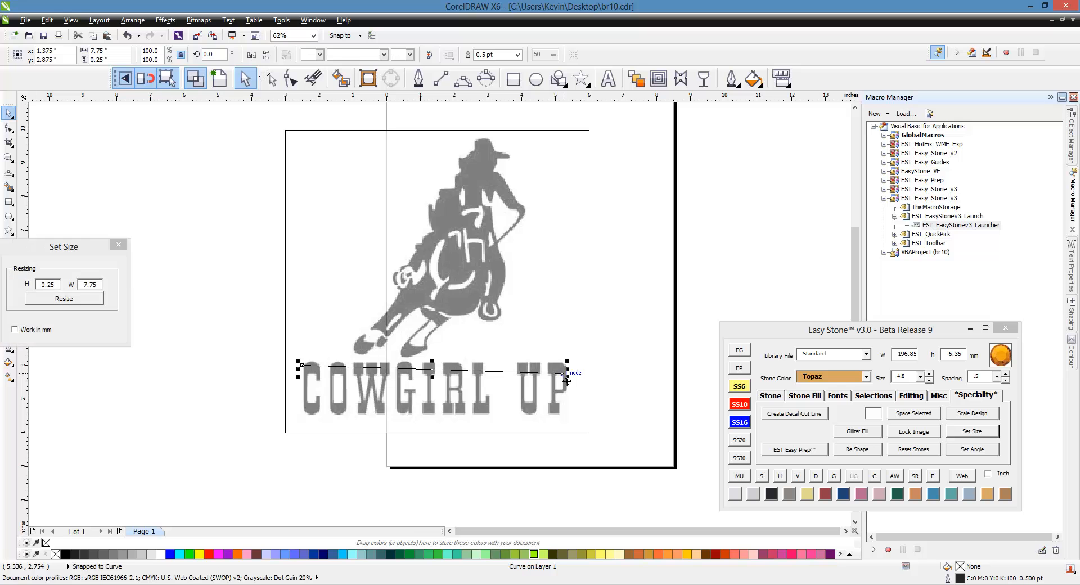
{"action": "left_click_drag", "start_coordinate": [83, 254], "coordinate": [204, 290]}
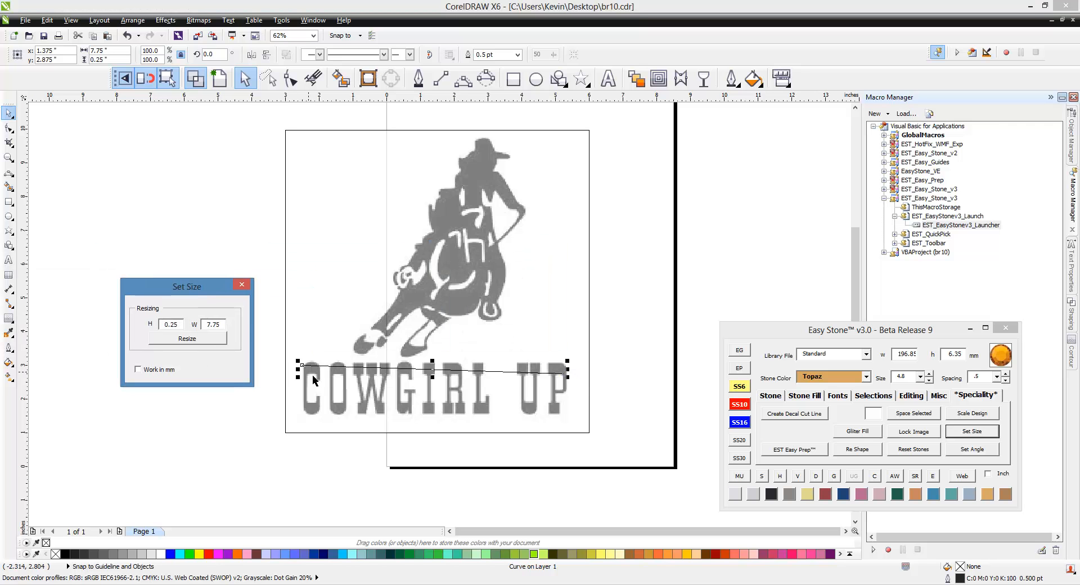
{"action": "double_click", "coordinate": [212, 325]}
{"action": "type", "text": "9.5"}
{"action": "left_click", "coordinate": [199, 339]}
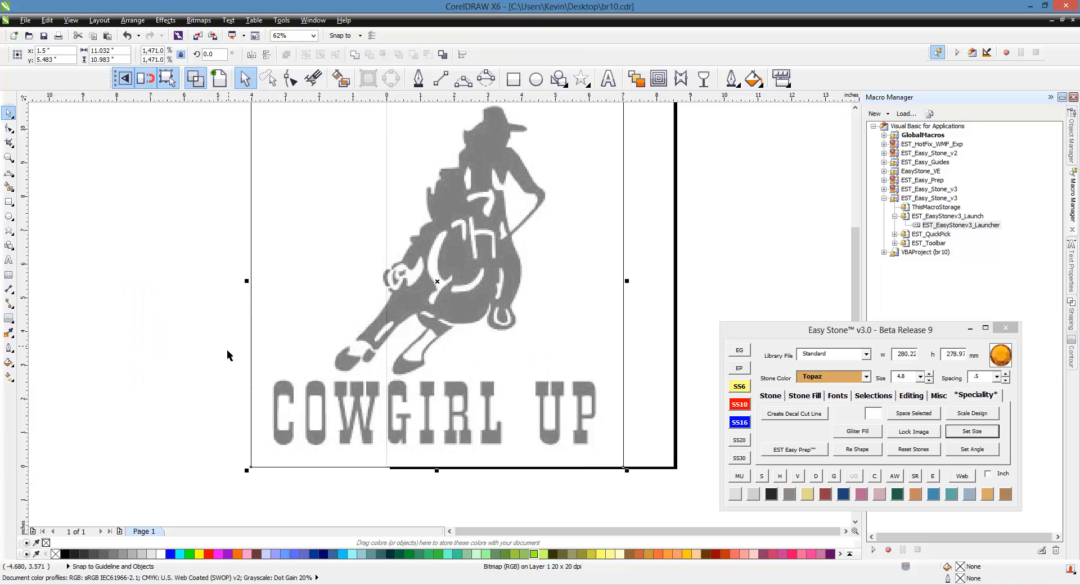
Step: Move the bitmap's centre to about x 2.3, y 6.6 inches and lock it in place with wireframe view turned off
{"action": "left_click", "coordinate": [171, 392]}
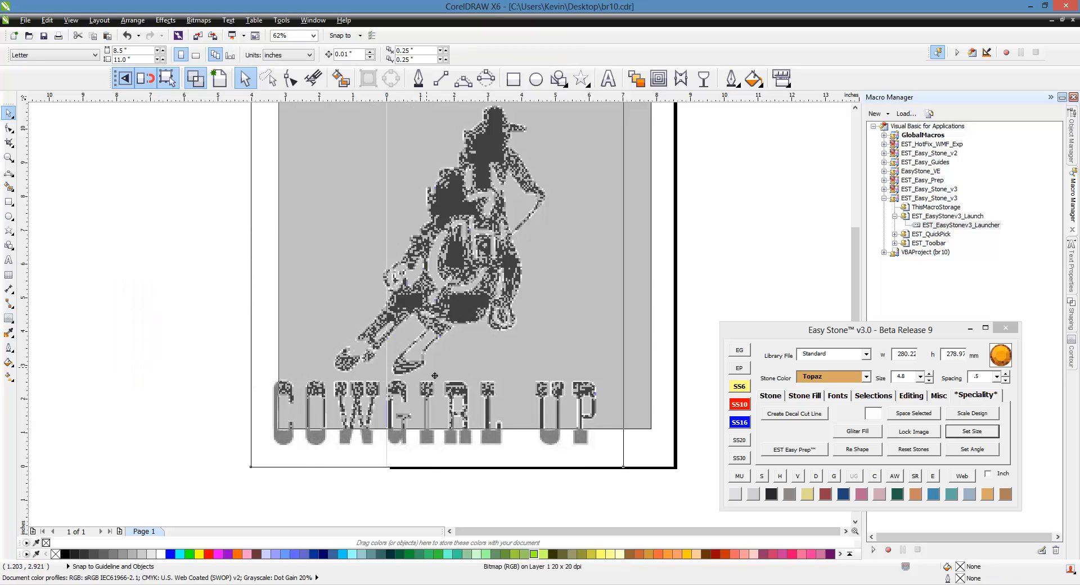
{"action": "left_click", "coordinate": [435, 375]}
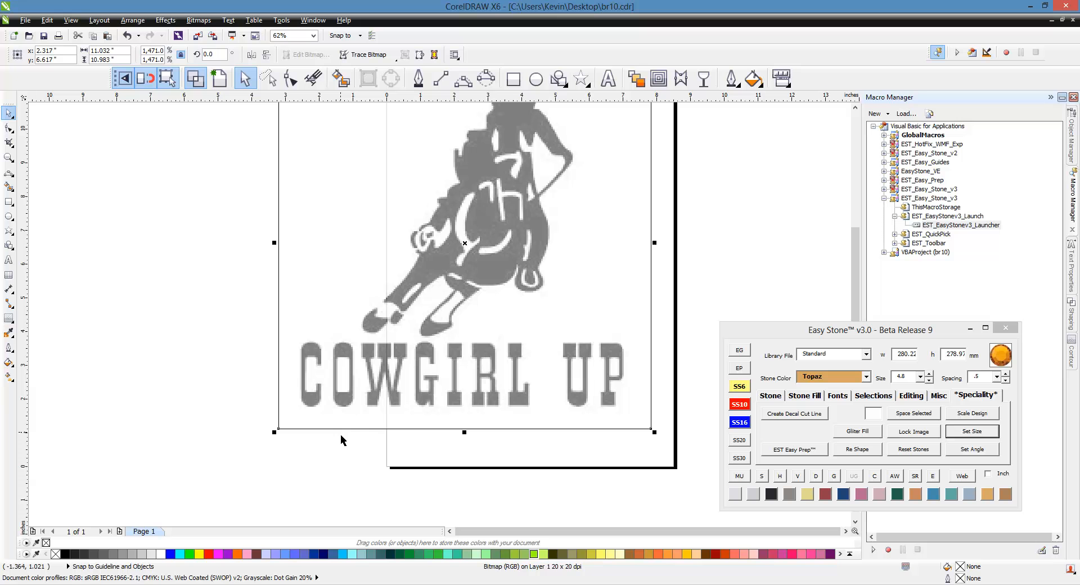
{"action": "left_click", "coordinate": [222, 83]}
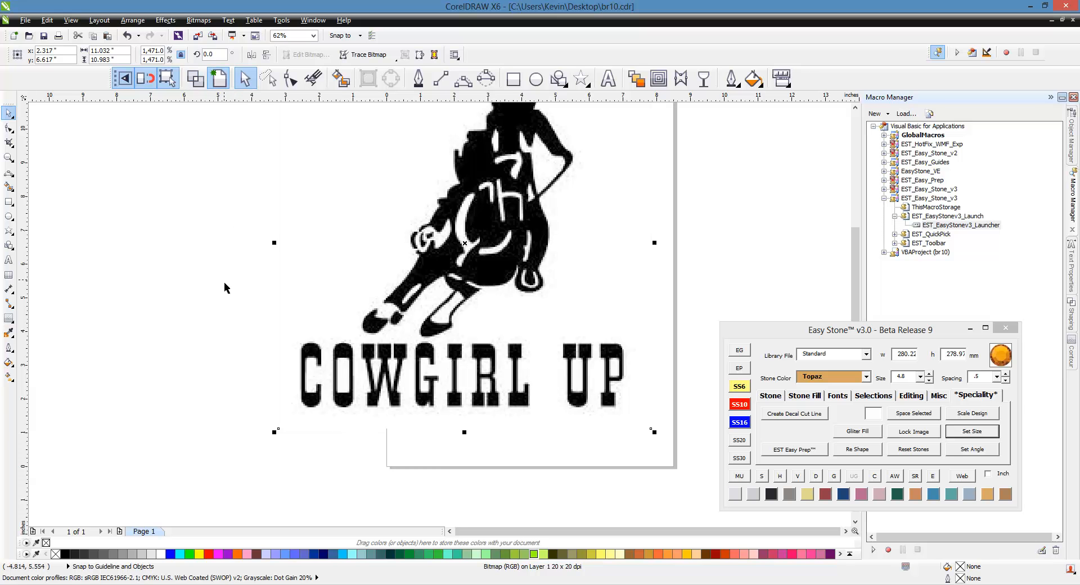
{"action": "left_click", "coordinate": [931, 437]}
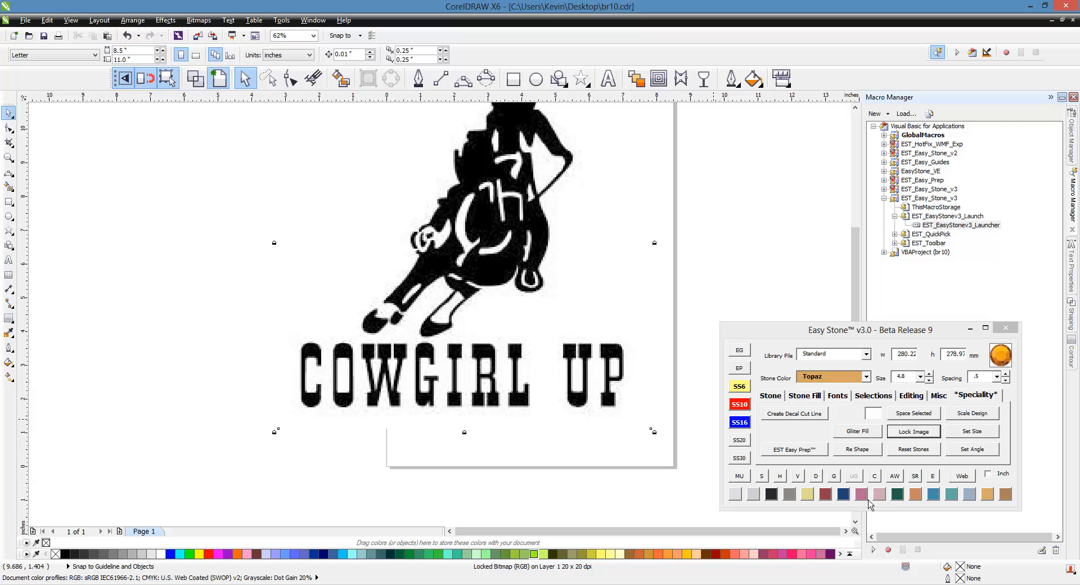
Step: Choose a Hot Pink SS10 stone and drop one just below the COWGIRL lettering
{"action": "left_click", "coordinate": [861, 495]}
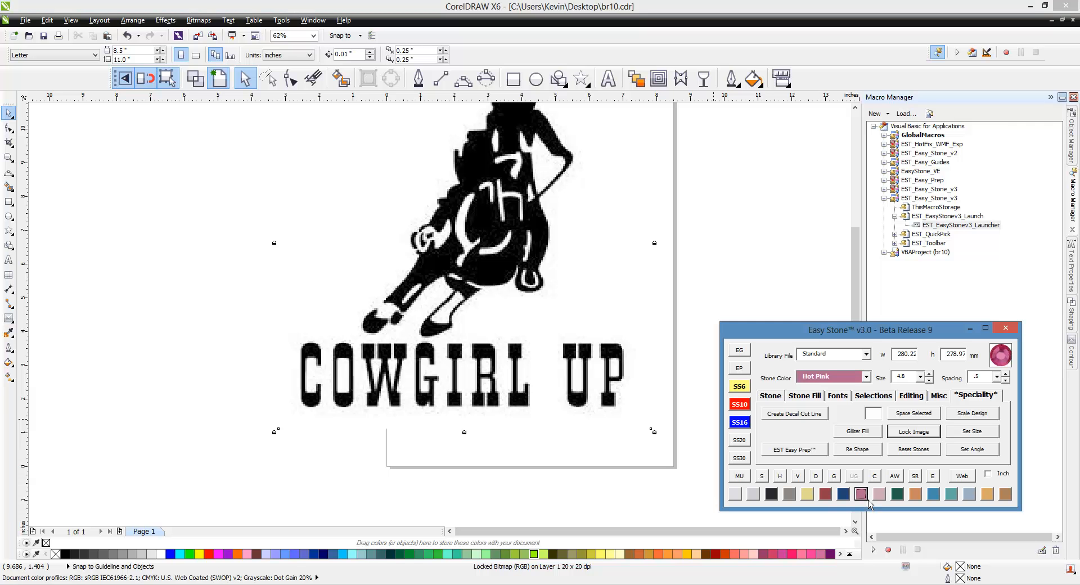
{"action": "left_click", "coordinate": [740, 405]}
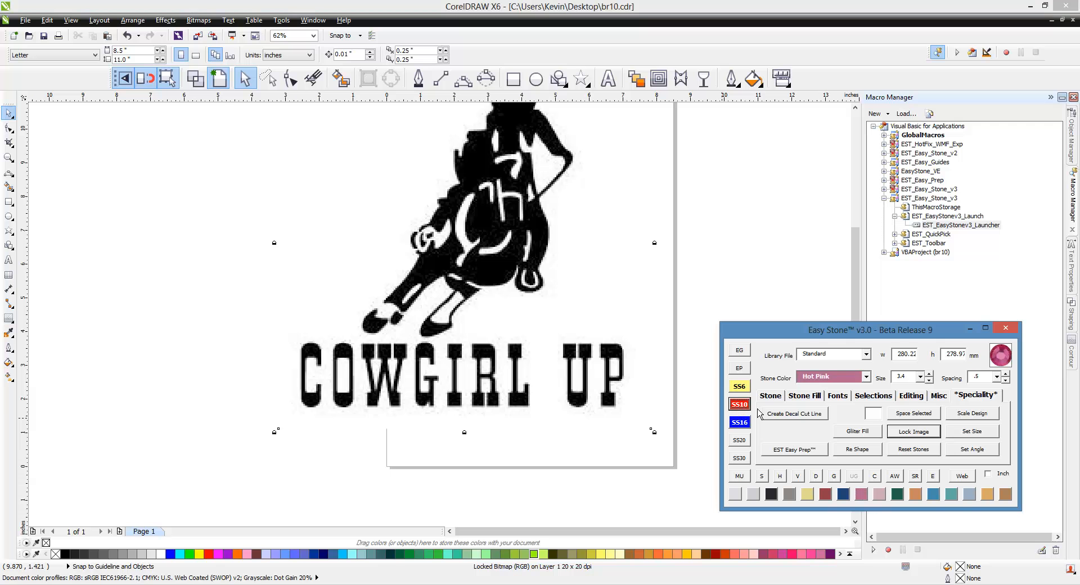
{"action": "left_click", "coordinate": [775, 397]}
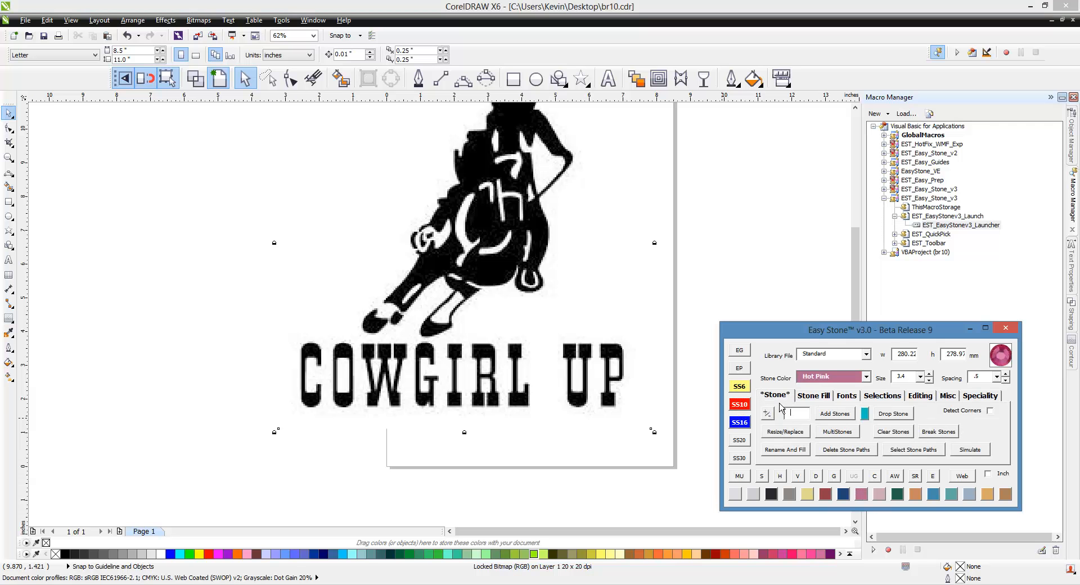
{"action": "left_click", "coordinate": [898, 415]}
{"action": "left_click", "coordinate": [499, 420]}
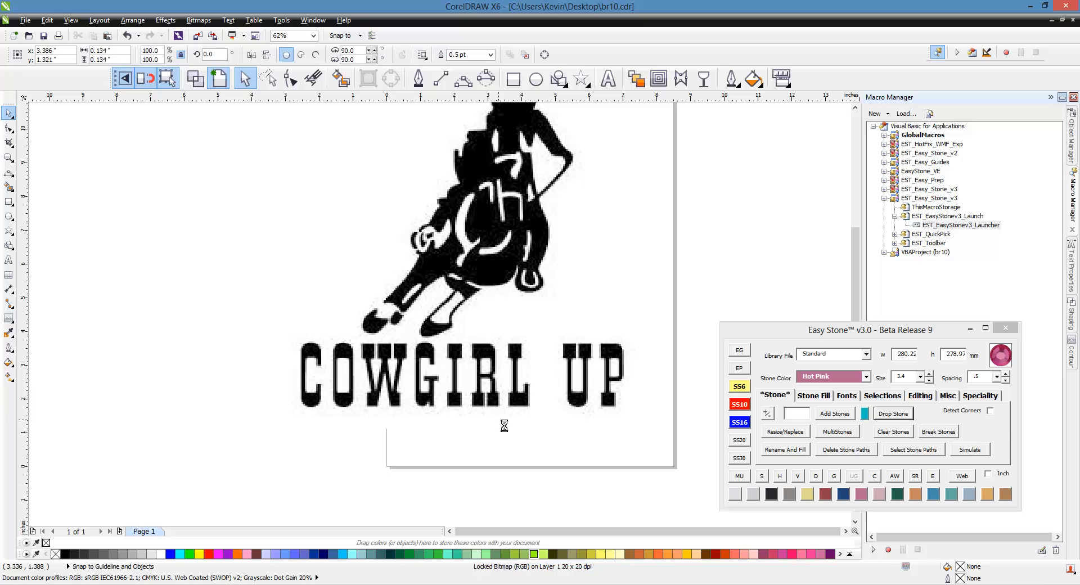
{"action": "left_click", "coordinate": [472, 457]}
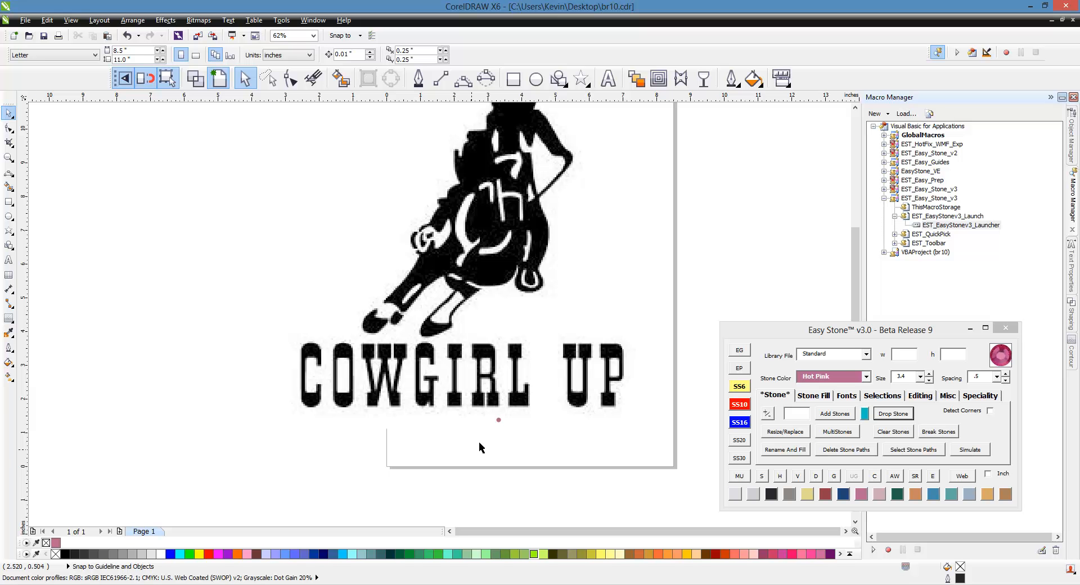
{"action": "left_click", "coordinate": [849, 335]}
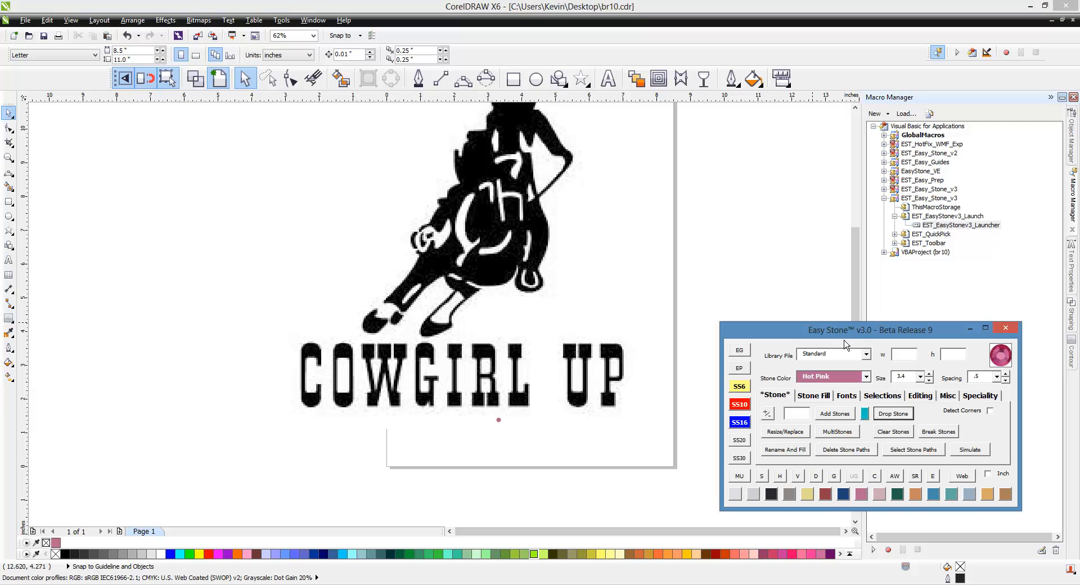
{"action": "left_click", "coordinate": [436, 526]}
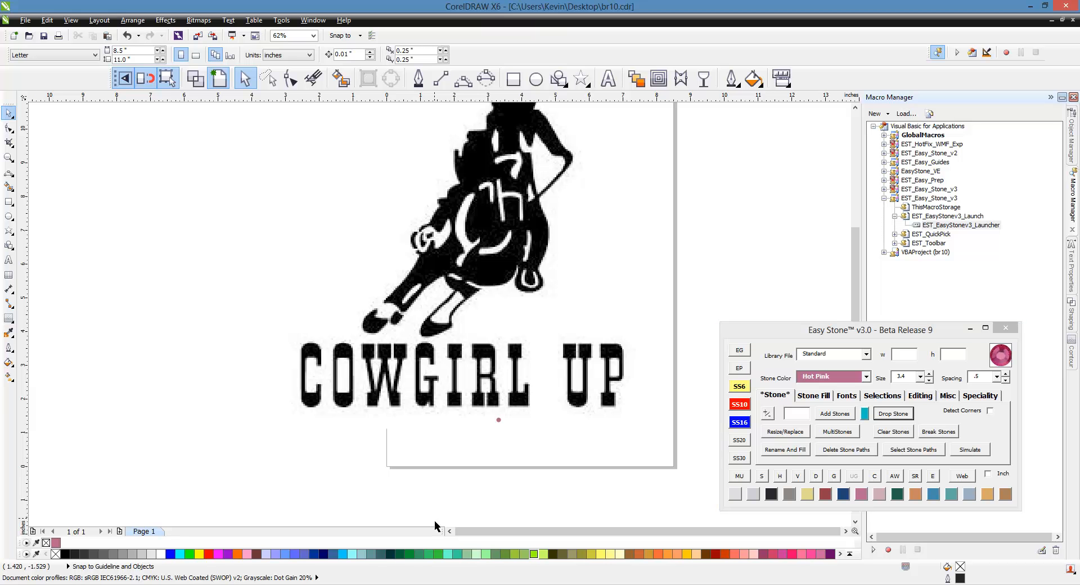
{"action": "left_click", "coordinate": [497, 420]}
{"action": "left_click", "coordinate": [450, 466]}
Step: Move the dropped stone onto the bottom-left corner of the letter I in COWGIRL
{"action": "scroll", "coordinate": [444, 399], "scroll_direction": "up", "scroll_amount": 1}
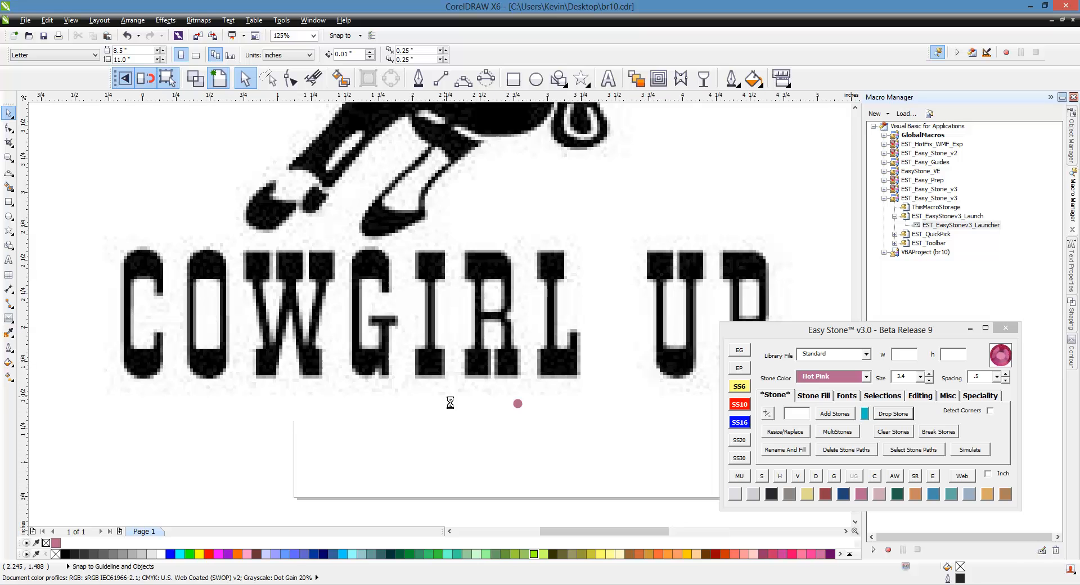
{"action": "scroll", "coordinate": [445, 400], "scroll_direction": "up", "scroll_amount": 2}
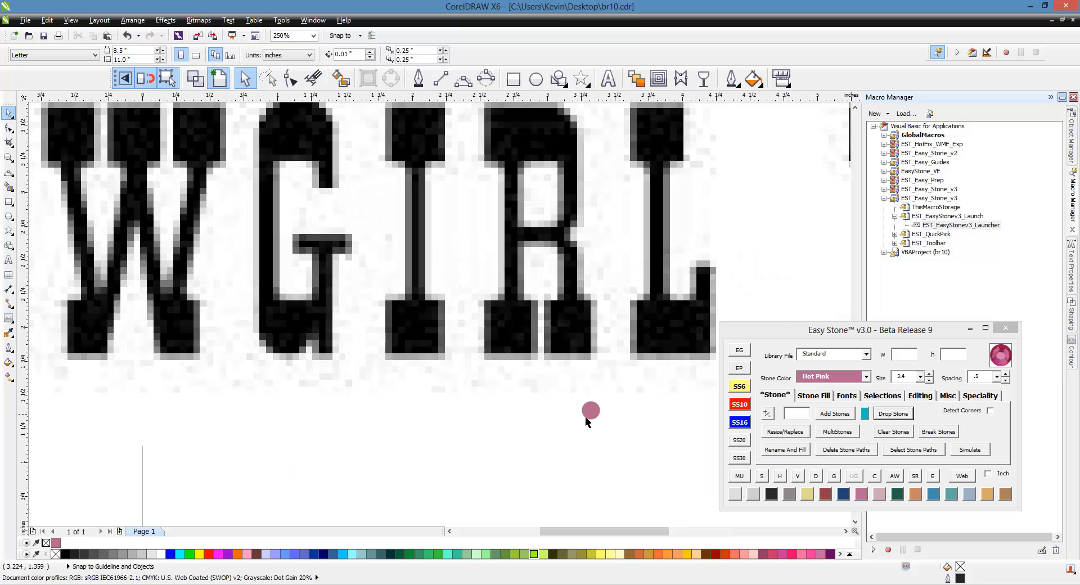
{"action": "left_click", "coordinate": [392, 351]}
{"action": "scroll", "coordinate": [392, 351], "scroll_direction": "up", "scroll_amount": 1}
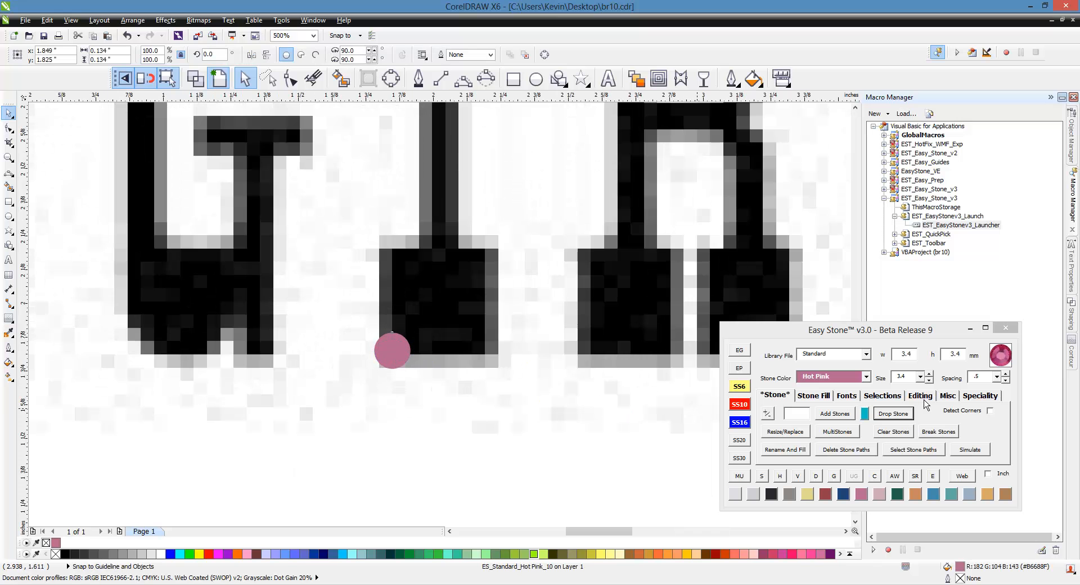
Step: Fill the I's bottom block with a three-by-three stone grid, copying the stone up twice and that column right twice at 3.9 offset
{"action": "left_click", "coordinate": [828, 397]}
{"action": "left_click", "coordinate": [828, 430]}
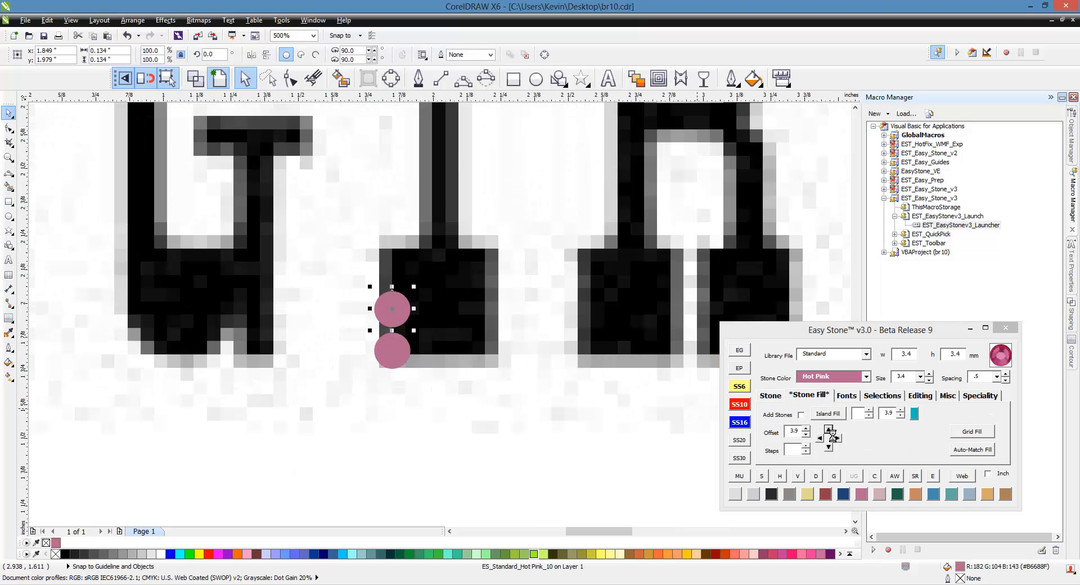
{"action": "left_click", "coordinate": [828, 429]}
{"action": "left_click_drag", "start_coordinate": [362, 441], "coordinate": [434, 225]}
{"action": "left_click", "coordinate": [850, 446]}
{"action": "left_click", "coordinate": [837, 438]}
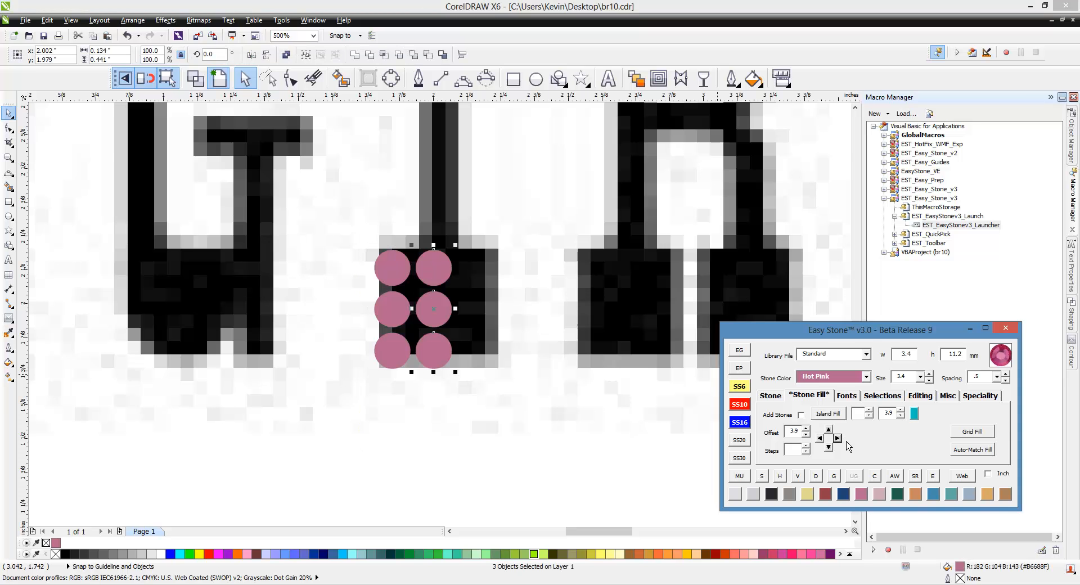
{"action": "left_click", "coordinate": [838, 438]}
{"action": "left_click", "coordinate": [441, 451]}
Step: Copy the grid's top middle stone upward nine times to run a single column along the I's stem into its top block
{"action": "scroll", "coordinate": [441, 450], "scroll_direction": "down", "scroll_amount": 3}
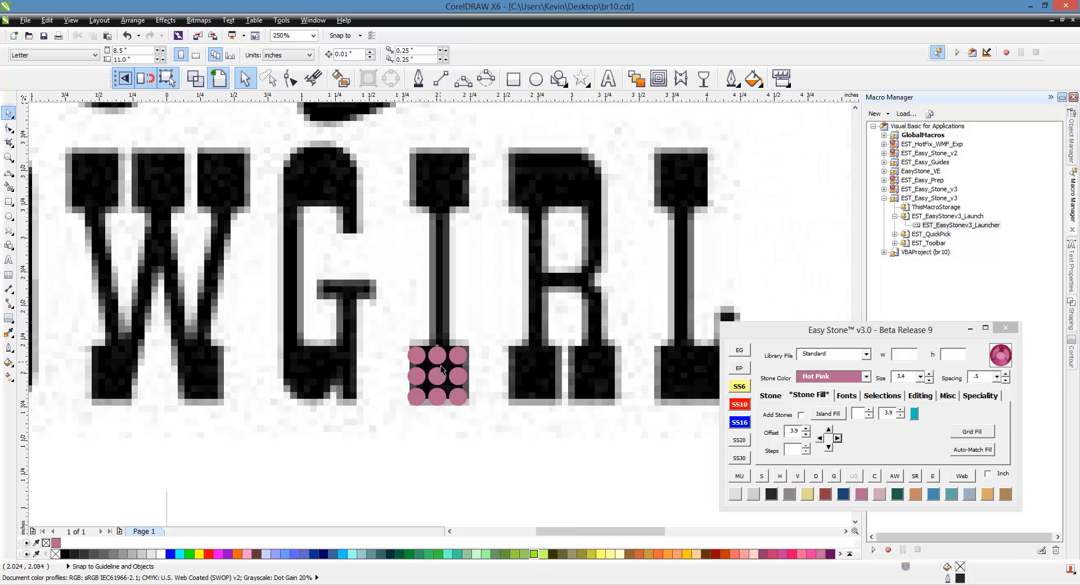
{"action": "left_click", "coordinate": [438, 356]}
{"action": "left_click", "coordinate": [828, 429]}
{"action": "left_click", "coordinate": [829, 430]}
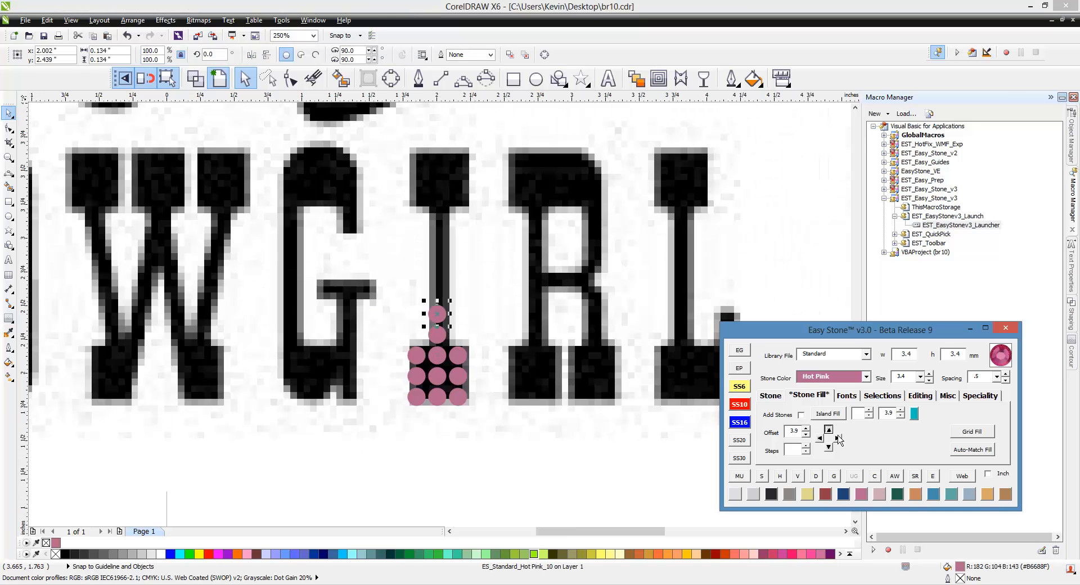
{"action": "left_click", "coordinate": [829, 430]}
{"action": "left_click", "coordinate": [829, 430]}
{"action": "left_click", "coordinate": [829, 430]}
{"action": "left_click", "coordinate": [829, 430]}
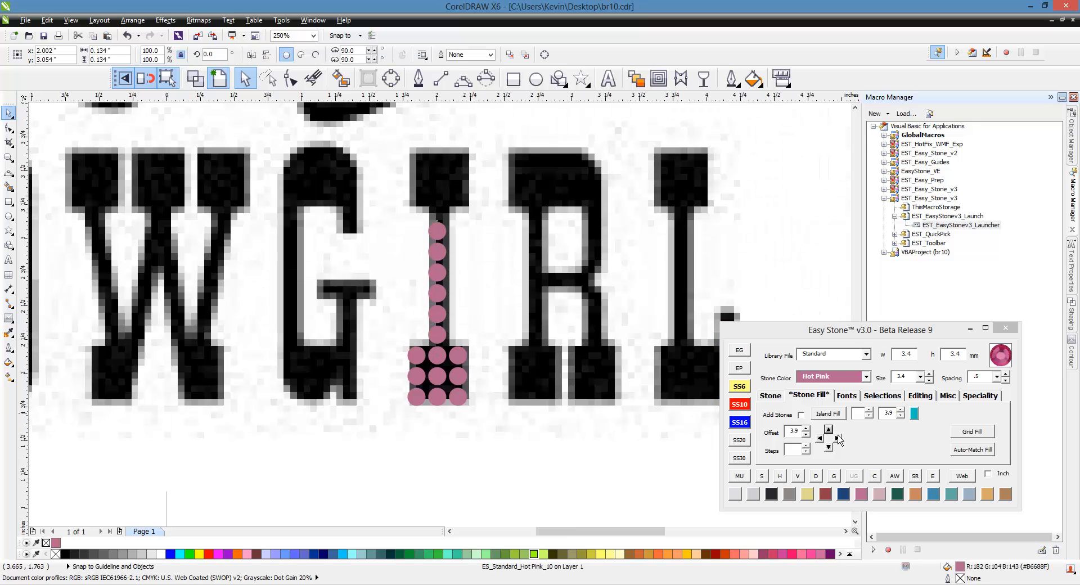
{"action": "left_click", "coordinate": [828, 430]}
{"action": "left_click", "coordinate": [829, 430]}
{"action": "left_click", "coordinate": [828, 429]}
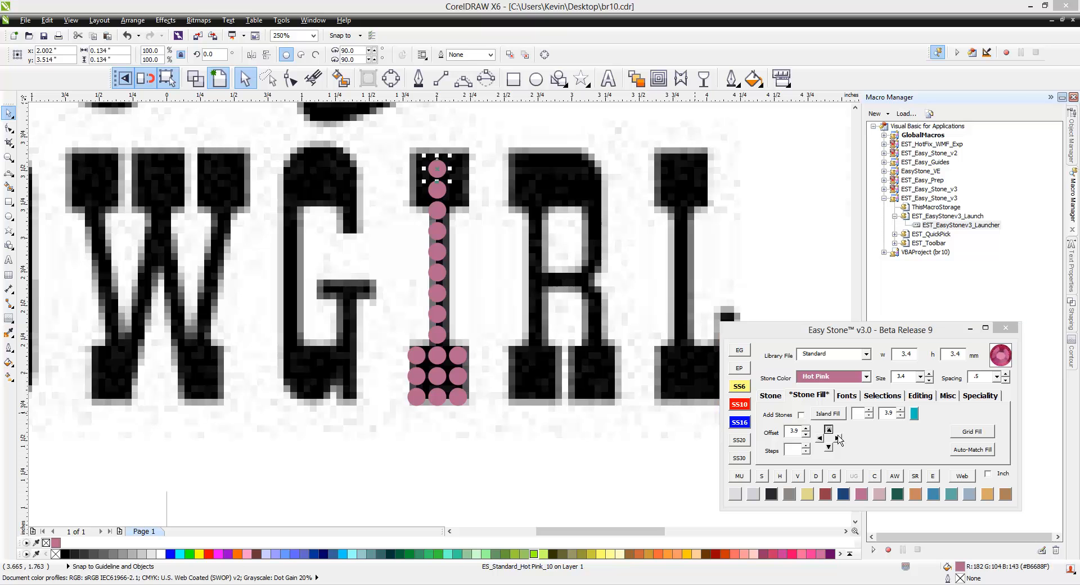
Step: Complete the I's top block as a three-by-three grid by copying its center column of three stones once right and once left at 3.9 offset
{"action": "left_click_drag", "start_coordinate": [466, 132], "coordinate": [412, 217]}
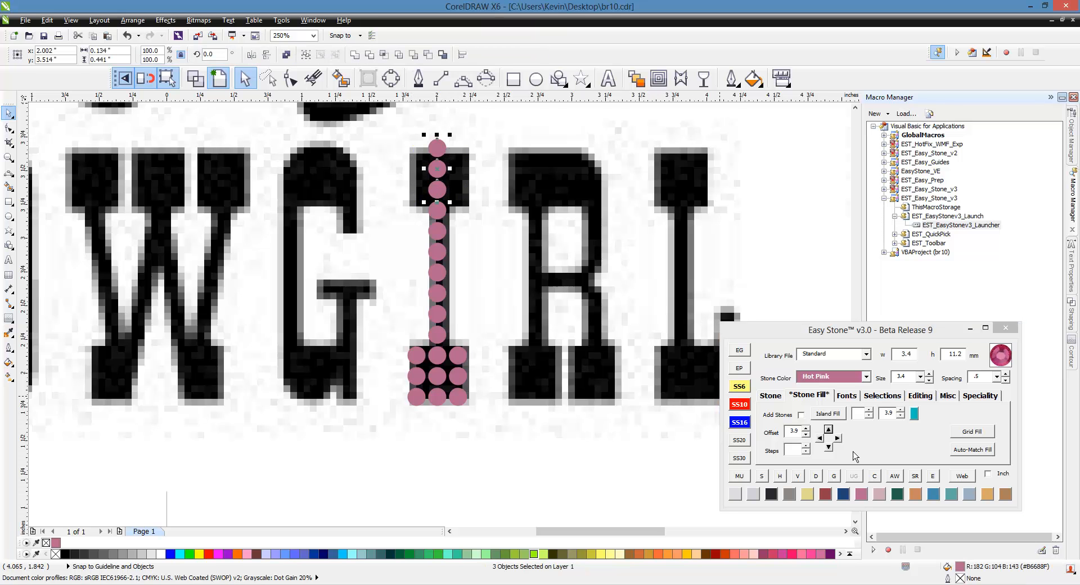
{"action": "left_click", "coordinate": [837, 438]}
{"action": "left_click", "coordinate": [396, 136]}
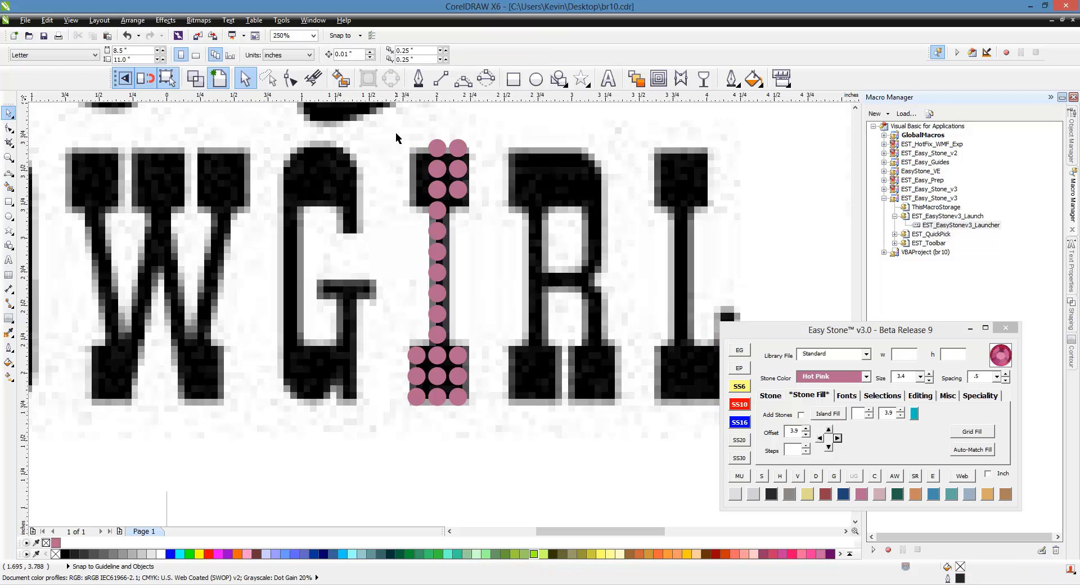
{"action": "left_click_drag", "start_coordinate": [396, 137], "coordinate": [450, 212]}
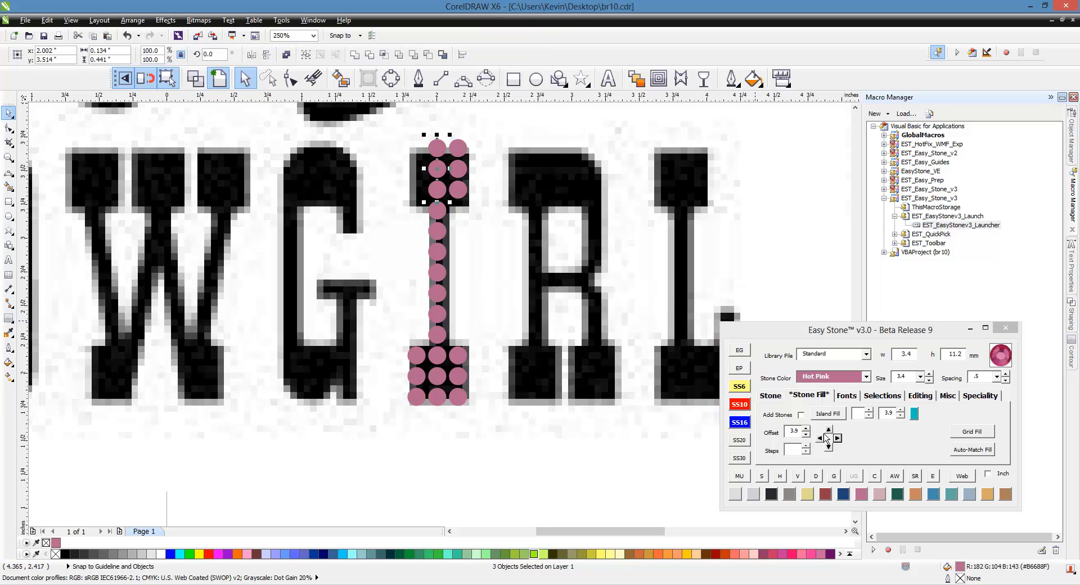
{"action": "left_click", "coordinate": [823, 438]}
{"action": "left_click", "coordinate": [516, 304]}
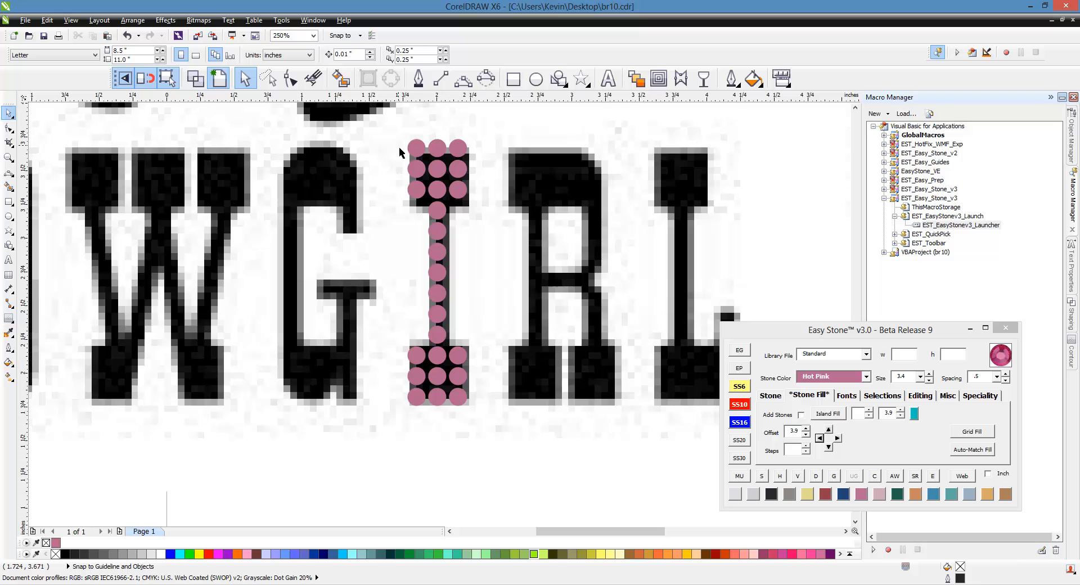
Step: Try lowering the I's nine top block stones slightly to fit the letter's top edge
{"action": "left_click_drag", "start_coordinate": [395, 131], "coordinate": [479, 191]}
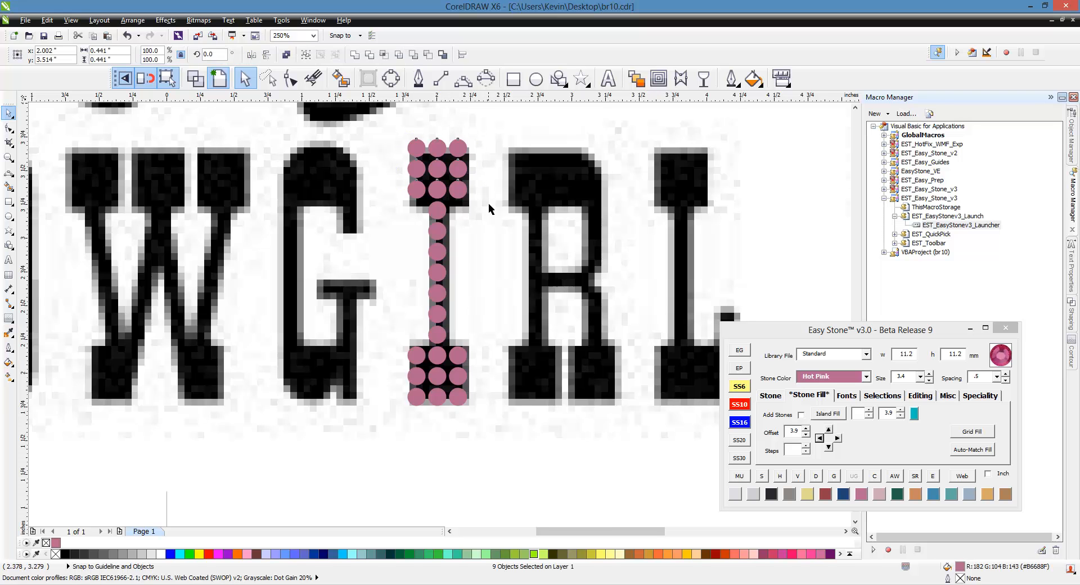
{"action": "scroll", "coordinate": [449, 146], "scroll_direction": "up", "scroll_amount": 1}
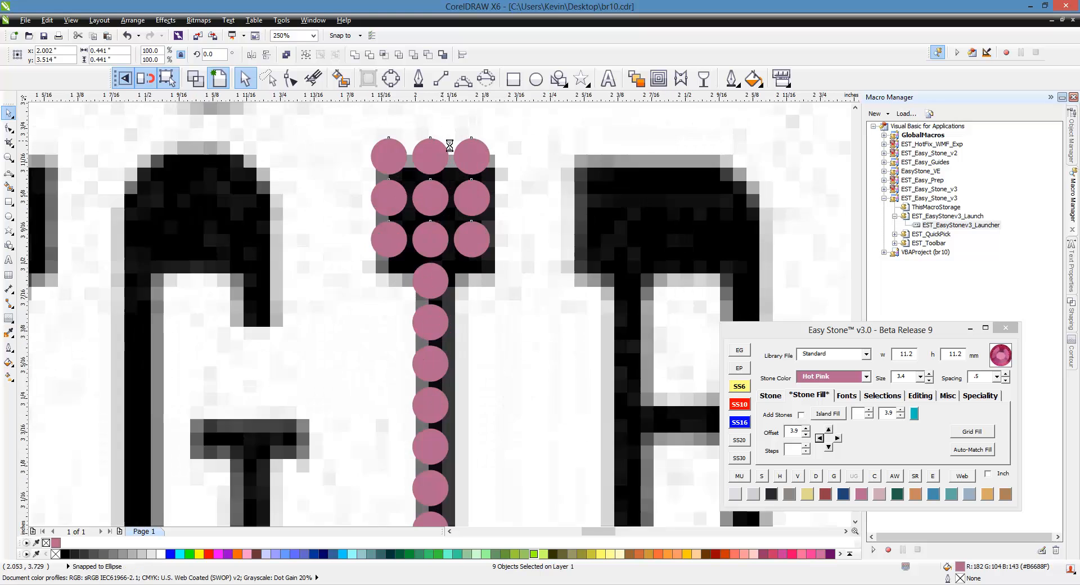
{"action": "scroll", "coordinate": [449, 145], "scroll_direction": "up", "scroll_amount": 2}
{"action": "scroll", "coordinate": [437, 208], "scroll_direction": "down", "scroll_amount": 2}
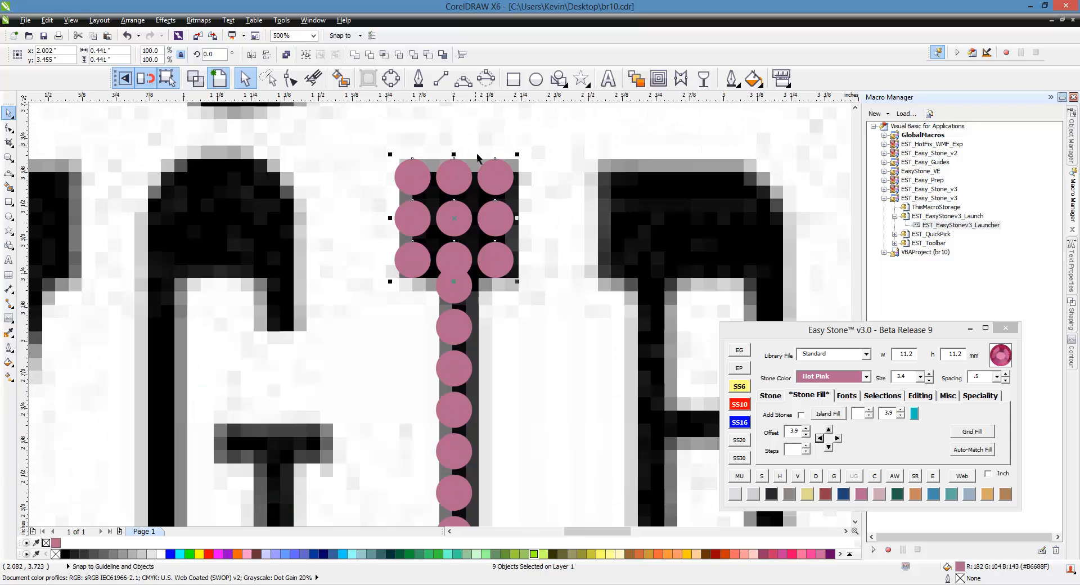
Step: Try removing the second stone from the top of the I's stem and spacing the remaining stem stones evenly between the two blocks
{"action": "left_click", "coordinate": [458, 315]}
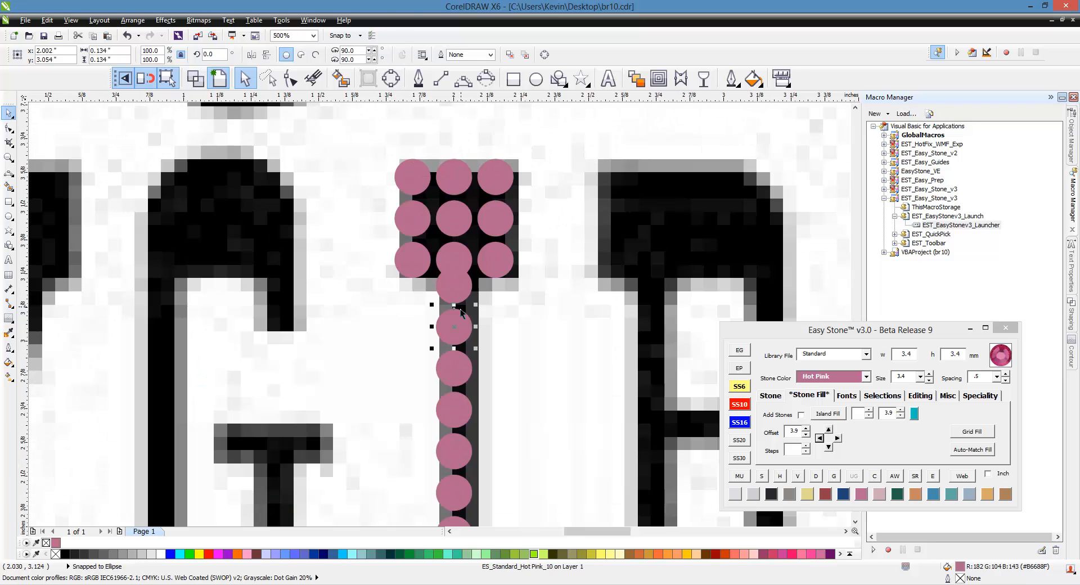
{"action": "left_click", "coordinate": [379, 158]}
{"action": "scroll", "coordinate": [380, 157], "scroll_direction": "down", "scroll_amount": 1}
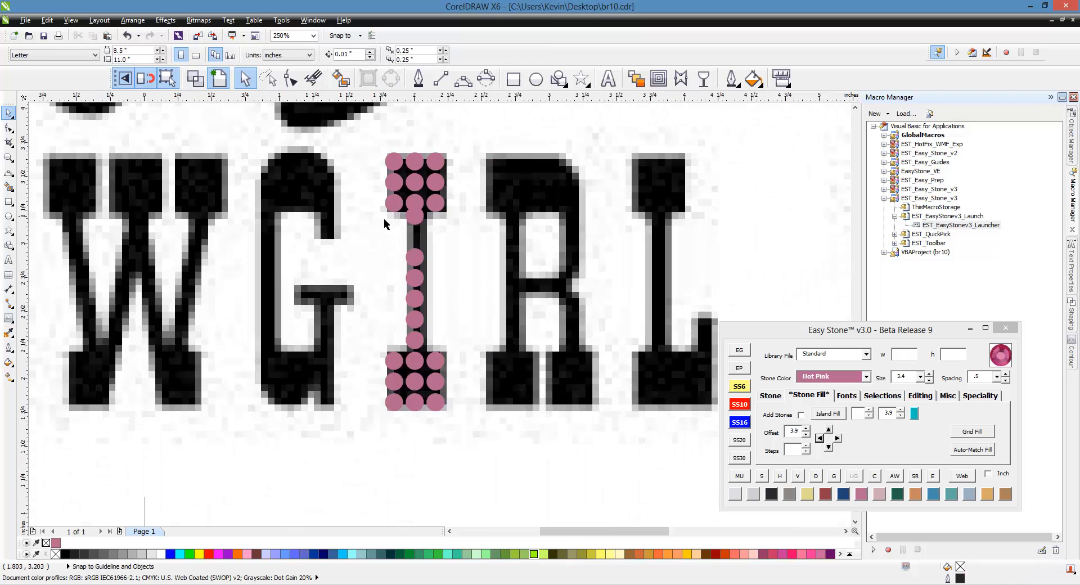
{"action": "left_click_drag", "start_coordinate": [404, 198], "coordinate": [444, 373]}
{"action": "left_click", "coordinate": [460, 319]}
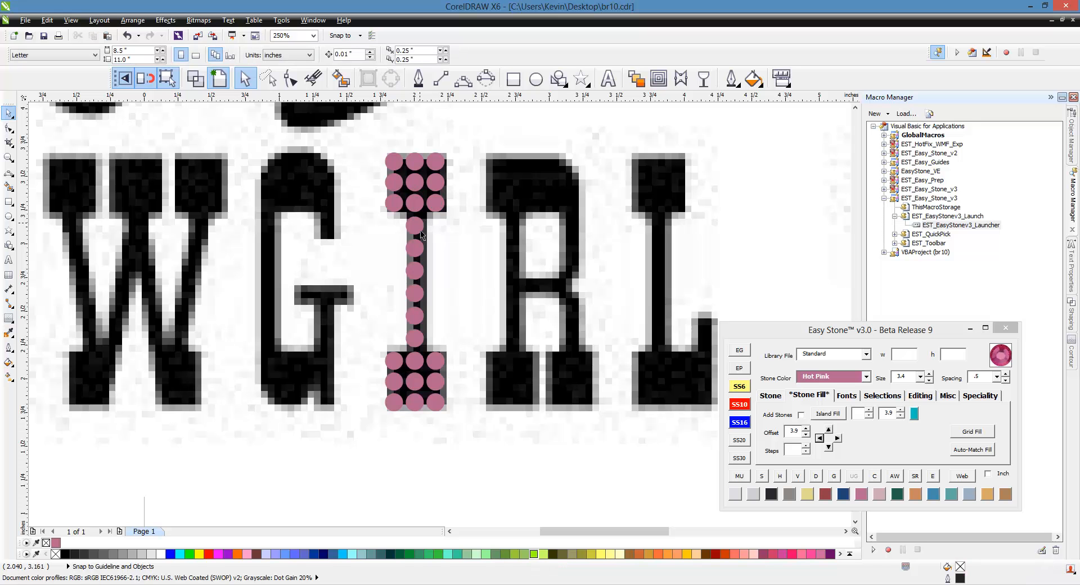
{"action": "left_click", "coordinate": [486, 309]}
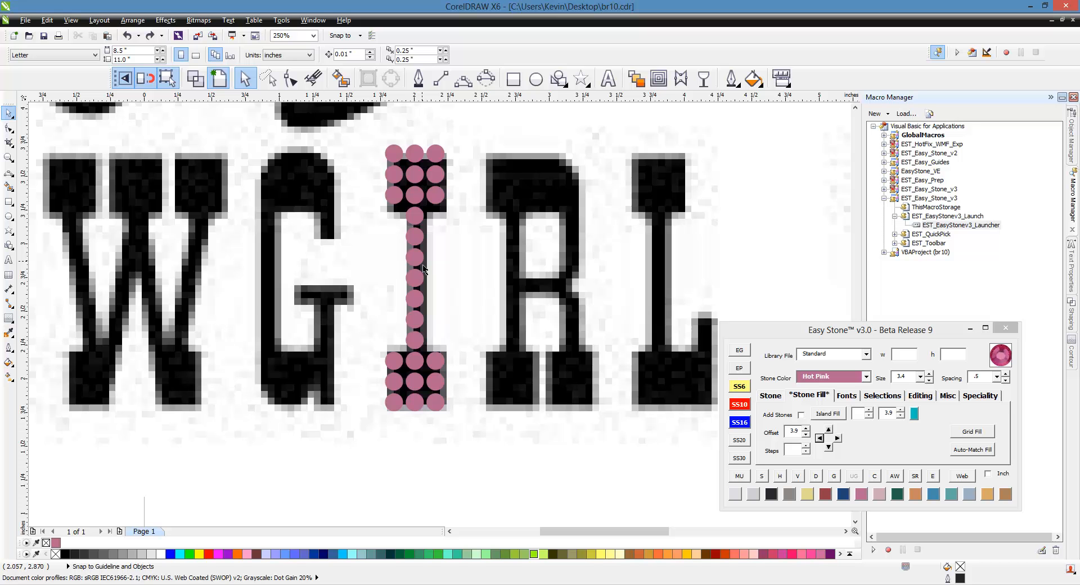
Step: Copy all the I's stones horizontally onto the stem and blocks of the letter L in COWGIRL
{"action": "scroll", "coordinate": [423, 269], "scroll_direction": "down", "scroll_amount": 2}
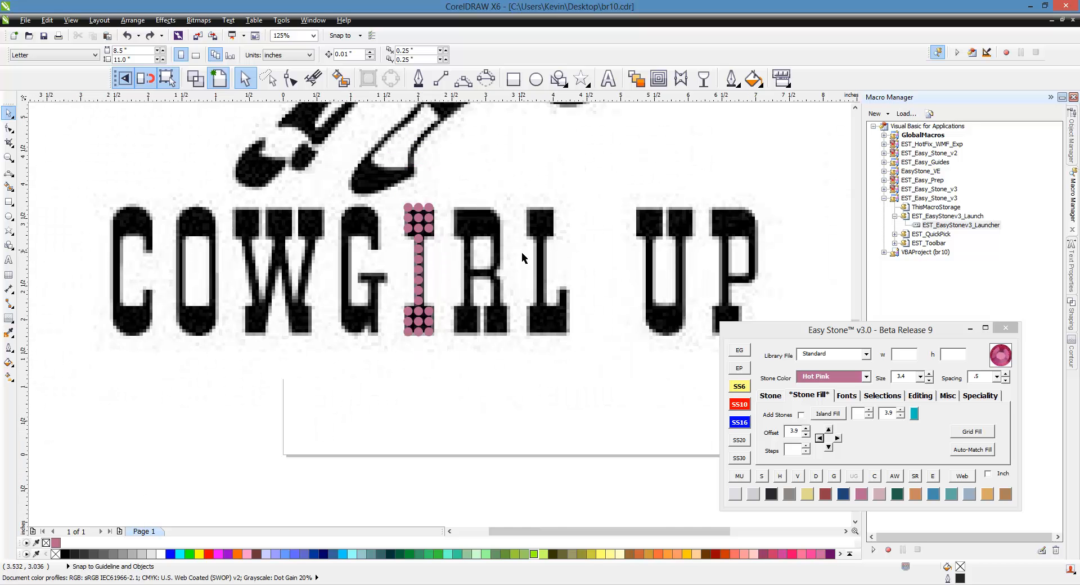
{"action": "scroll", "coordinate": [522, 256], "scroll_direction": "up", "scroll_amount": 2}
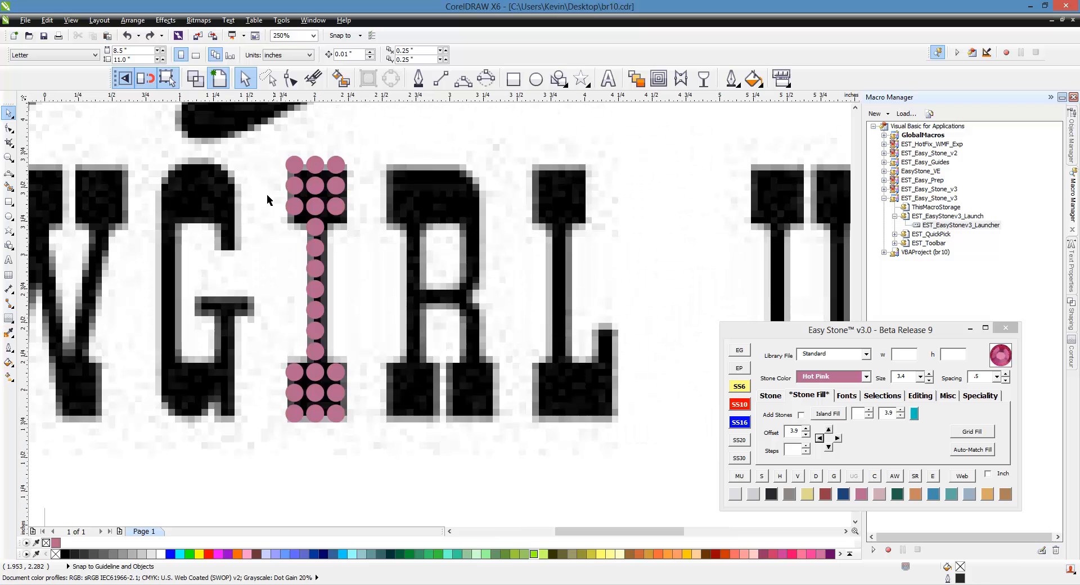
{"action": "left_click_drag", "start_coordinate": [266, 135], "coordinate": [378, 484]}
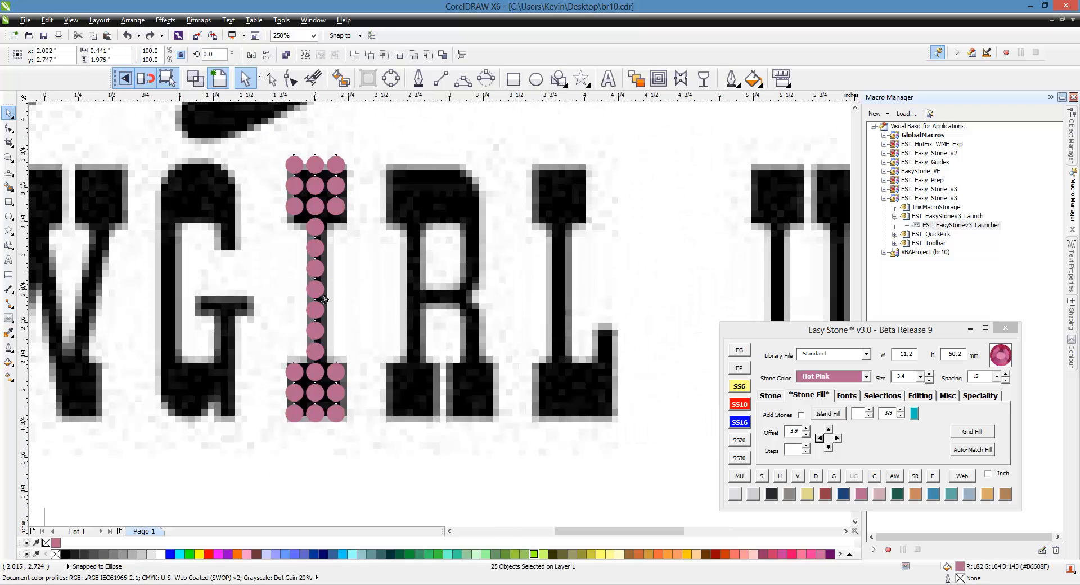
{"action": "left_click_drag", "start_coordinate": [324, 299], "coordinate": [563, 340]}
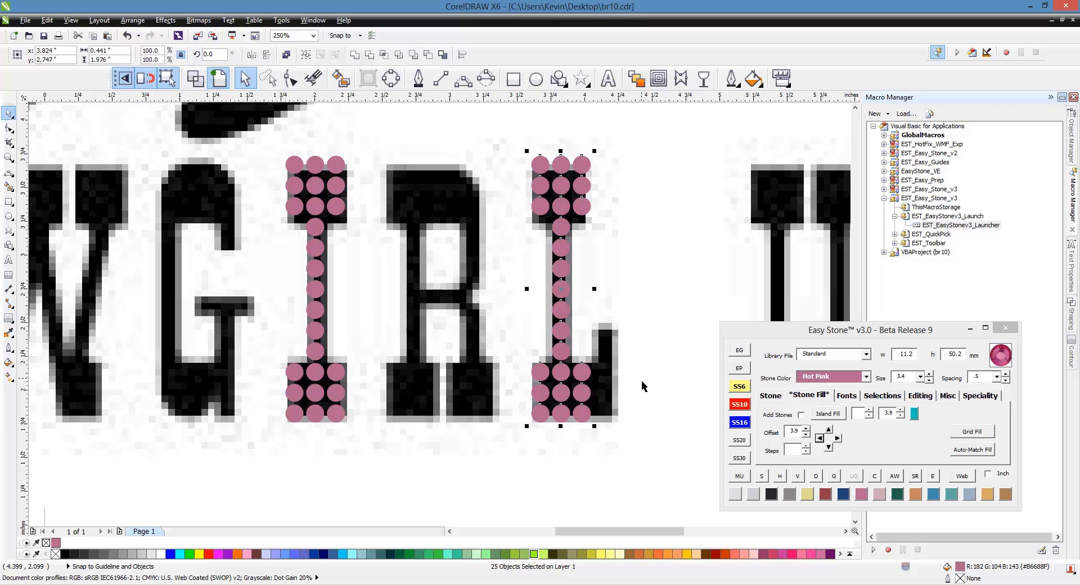
Step: Extend the L's foot by copying its bottom block's right column right once and the new top stone up twice at 3.9 offset
{"action": "left_click", "coordinate": [582, 374]}
{"action": "left_click", "coordinate": [586, 397], "text": "shift"}
{"action": "left_click", "coordinate": [588, 418], "text": "shift"}
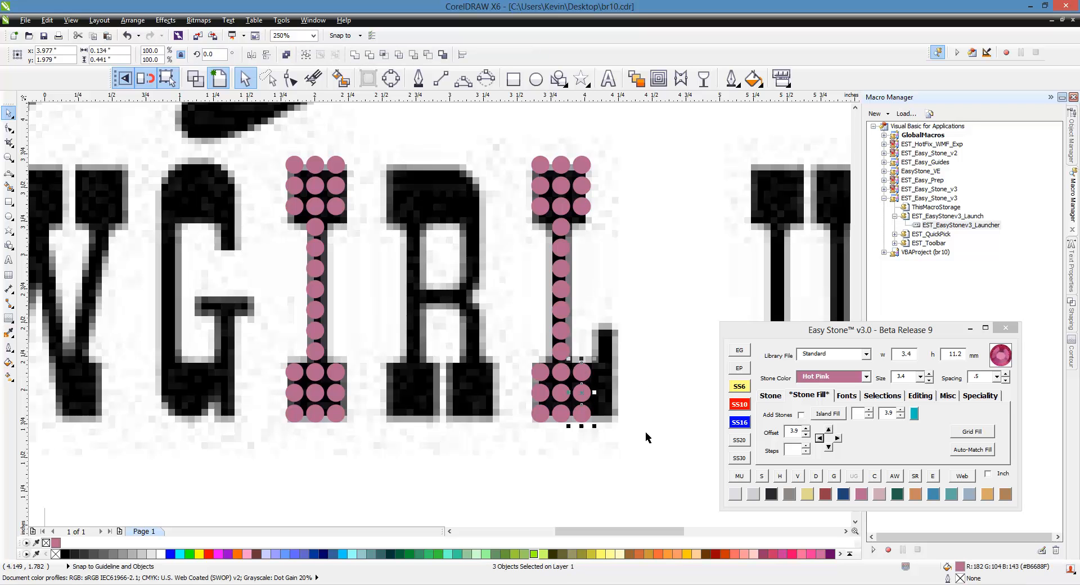
{"action": "left_click", "coordinate": [837, 437]}
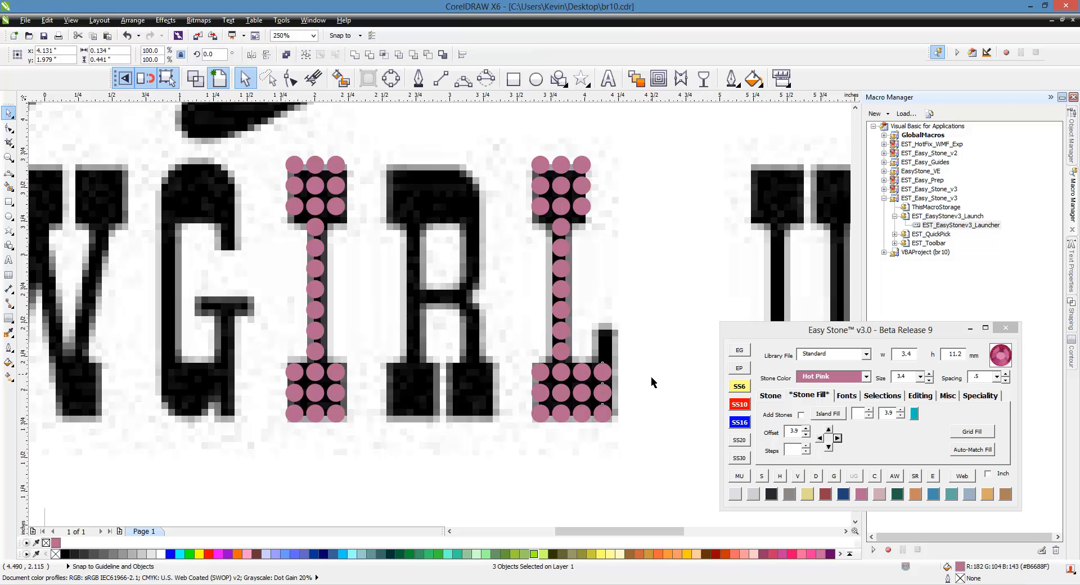
{"action": "left_click", "coordinate": [607, 372]}
{"action": "left_click", "coordinate": [828, 430]}
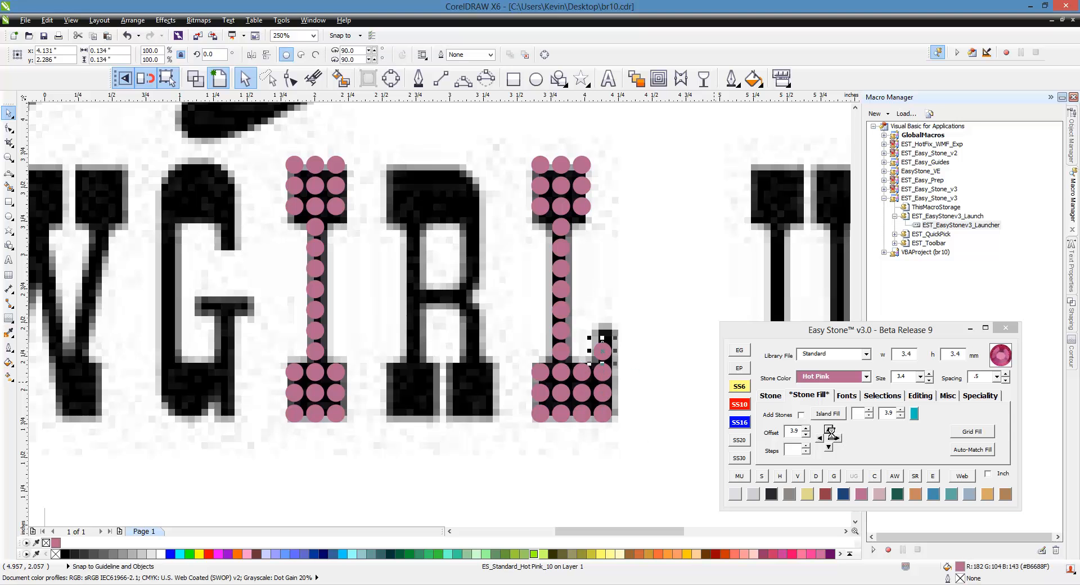
{"action": "left_click", "coordinate": [829, 429]}
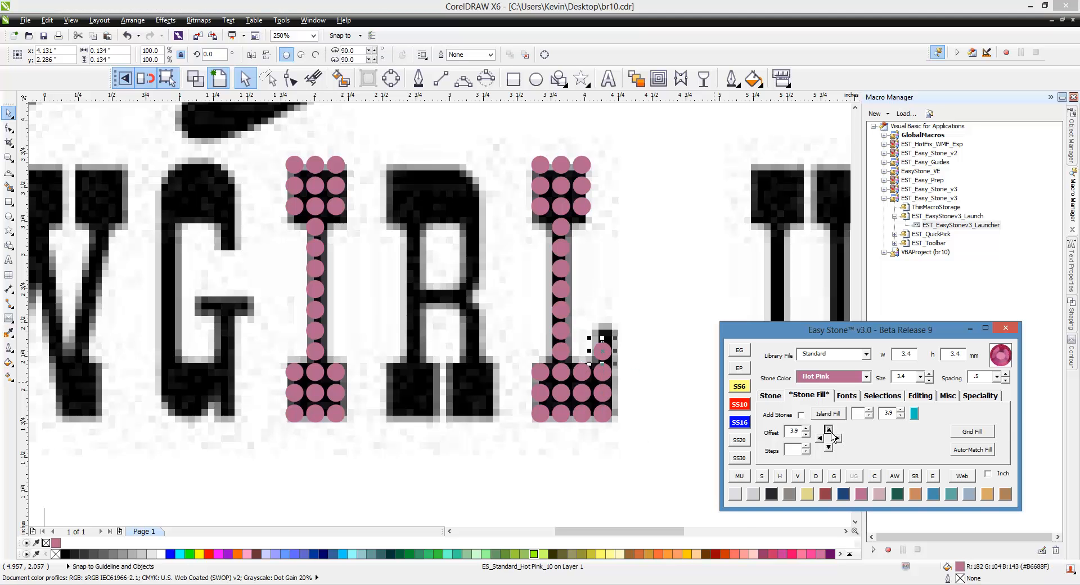
{"action": "left_click", "coordinate": [656, 318]}
{"action": "scroll", "coordinate": [424, 298], "scroll_direction": "down", "scroll_amount": 1}
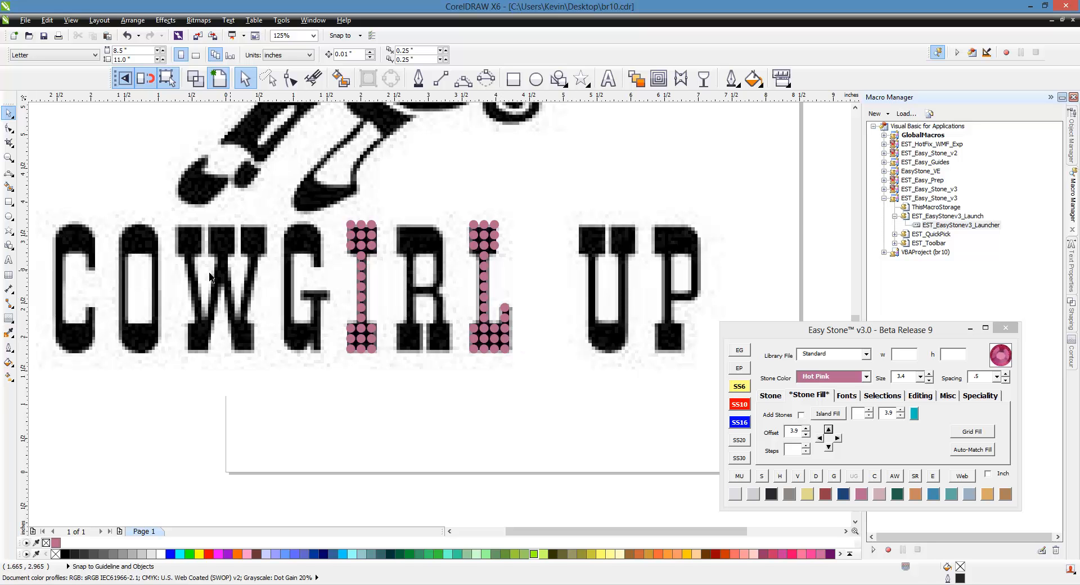
Step: Copy all the I's stones horizontally onto the left stem and blocks of the letter R in COWGIRL
{"action": "scroll", "coordinate": [325, 274], "scroll_direction": "up", "scroll_amount": 2}
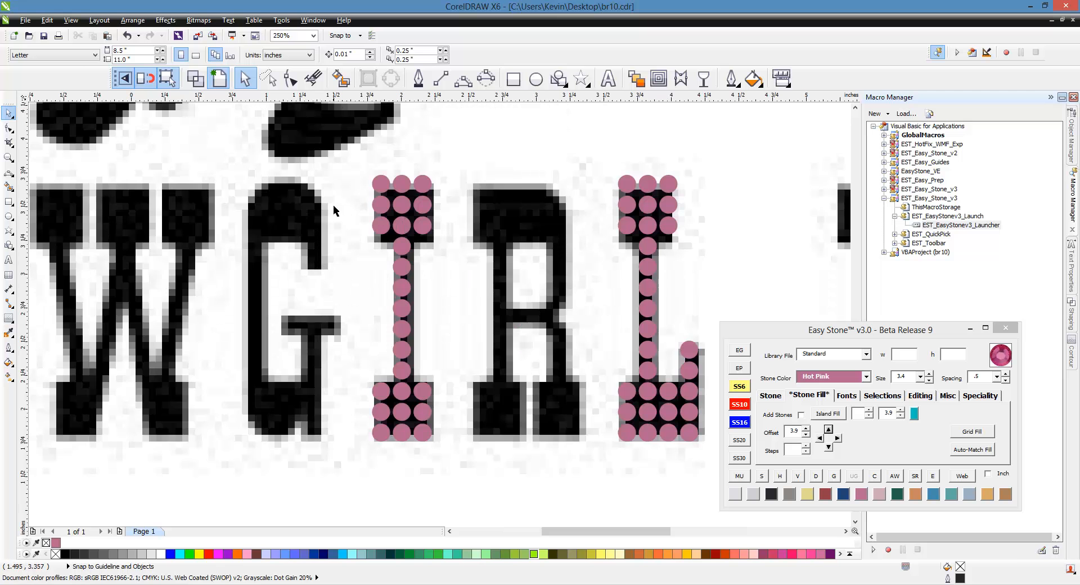
{"action": "left_click_drag", "start_coordinate": [339, 168], "coordinate": [468, 474]}
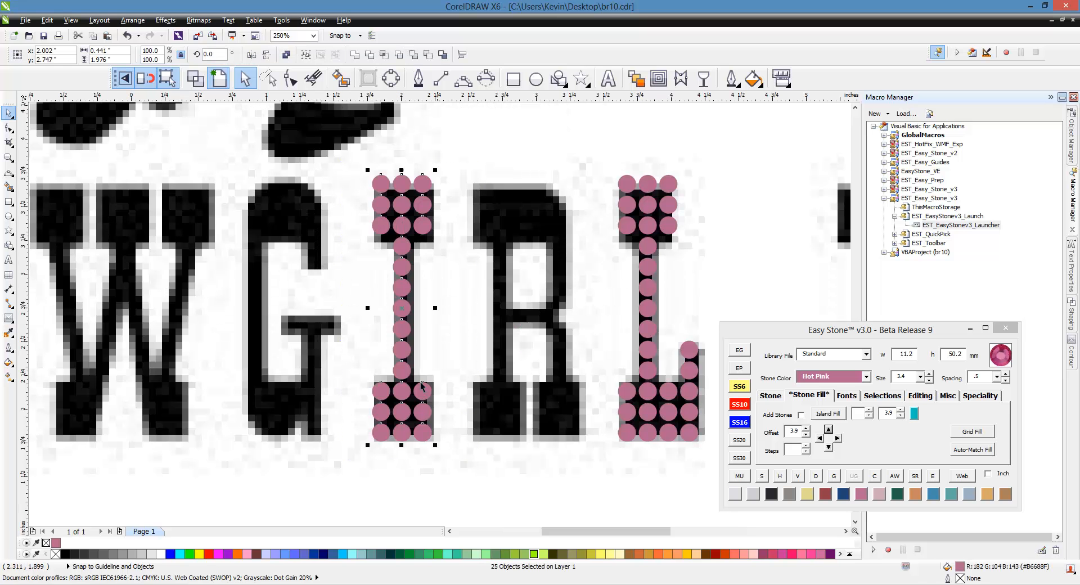
{"action": "left_click_drag", "start_coordinate": [416, 298], "coordinate": [495, 296]}
{"action": "left_click", "coordinate": [456, 332]}
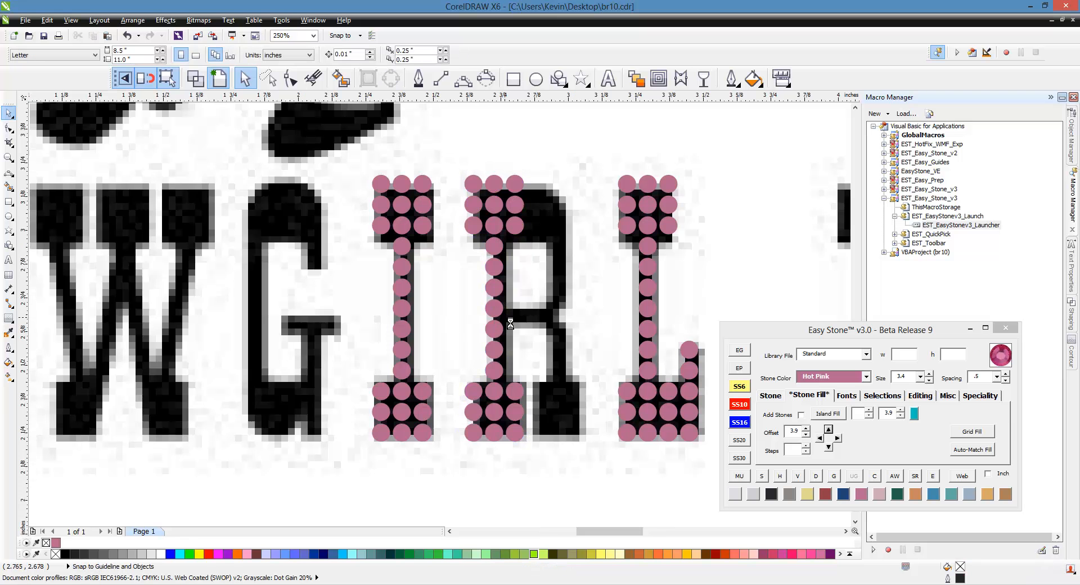
Step: Run three stones along the R's crossbar by copying a stem stone rightward at 3.9 offset and raising the row onto the bar
{"action": "scroll", "coordinate": [495, 326], "scroll_direction": "up", "scroll_amount": 2}
{"action": "left_click", "coordinate": [492, 335]}
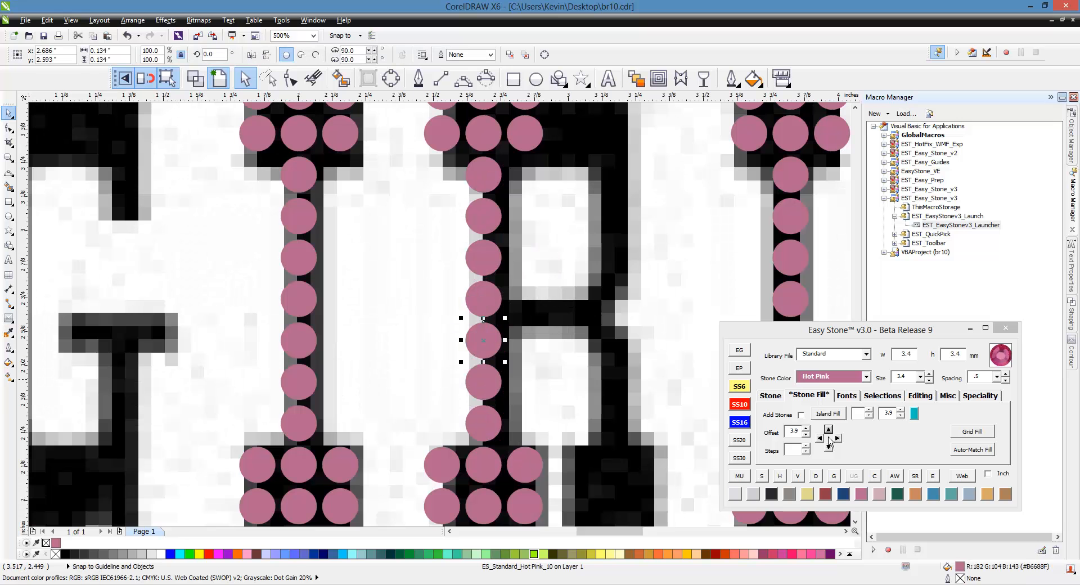
{"action": "left_click", "coordinate": [837, 438]}
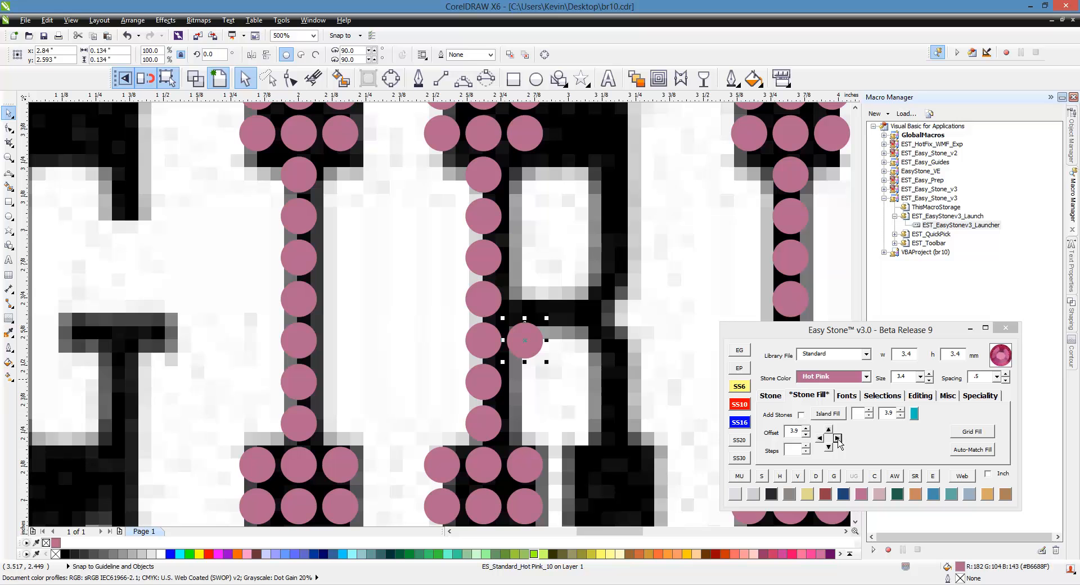
{"action": "left_click", "coordinate": [837, 438]}
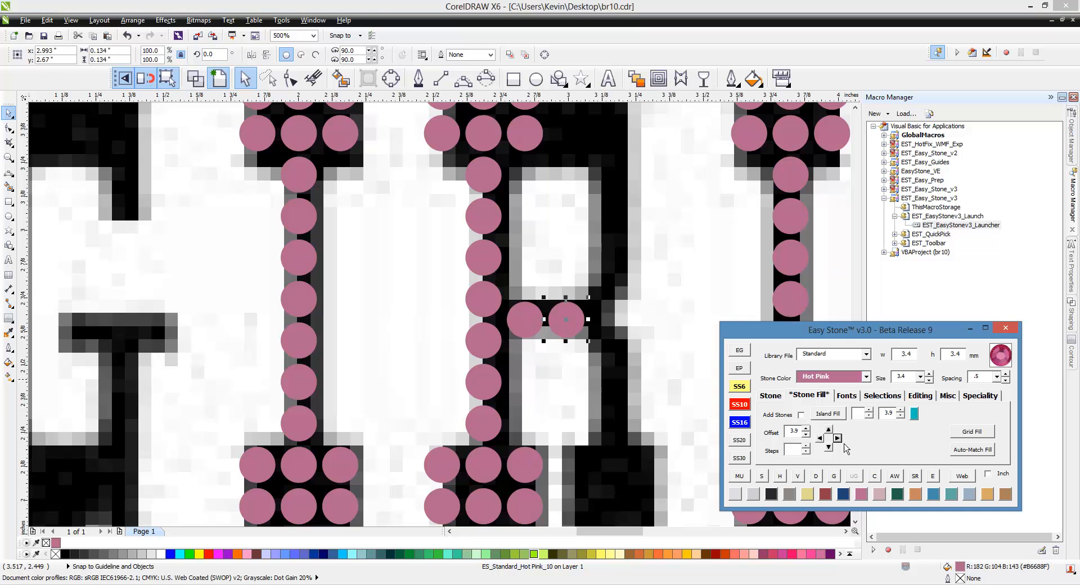
{"action": "left_click", "coordinate": [456, 318]}
Step: Copy the crossbar's right end stone diagonally up onto the R's bowl and repeat it upward three times at 3.9 offset
{"action": "scroll", "coordinate": [457, 318], "scroll_direction": "down", "scroll_amount": 2}
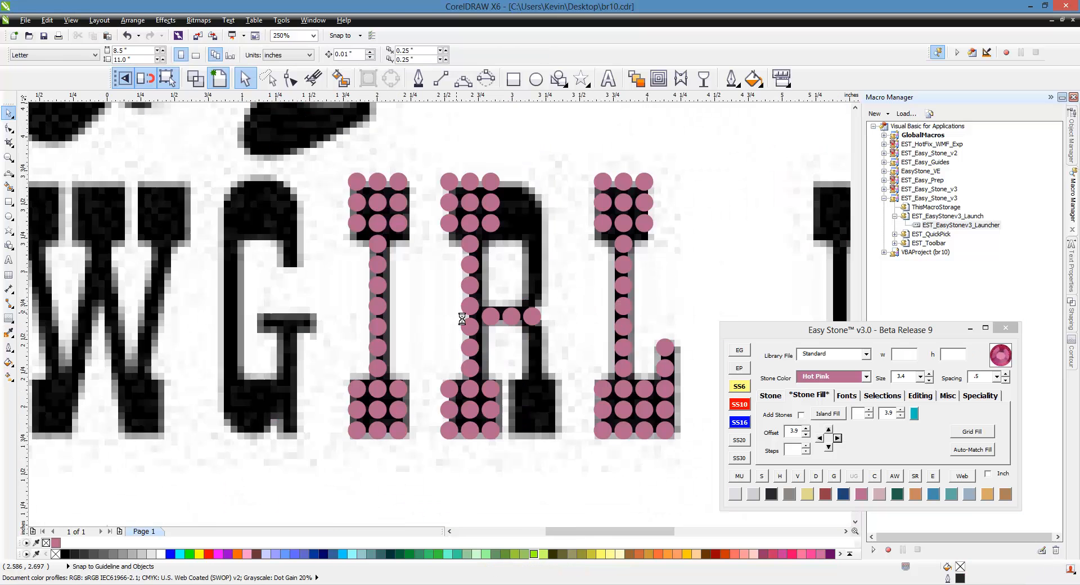
{"action": "scroll", "coordinate": [460, 203], "scroll_direction": "up", "scroll_amount": 2}
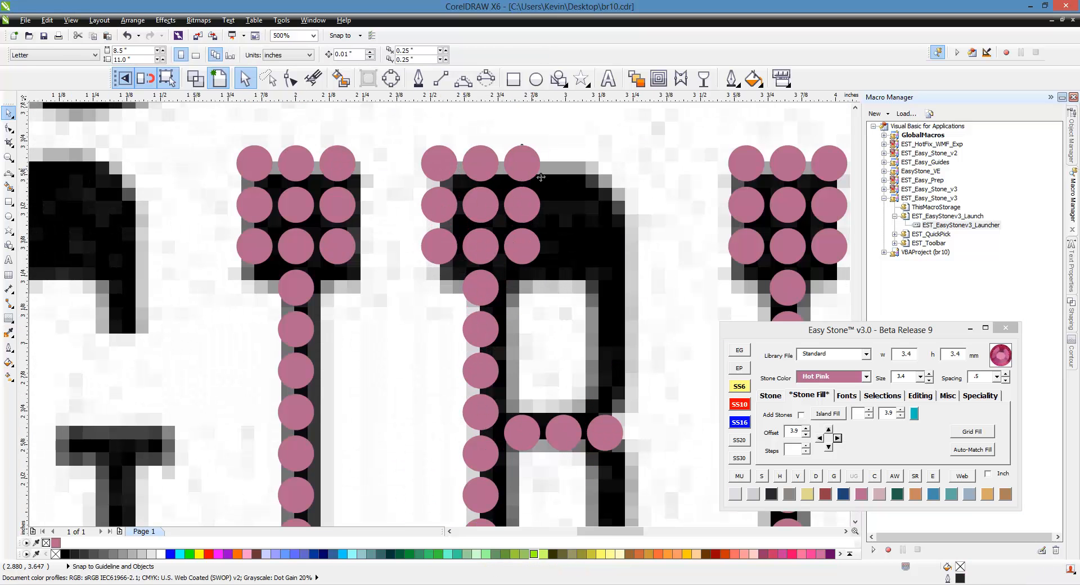
{"action": "left_click", "coordinate": [533, 176]}
{"action": "scroll", "coordinate": [607, 434], "scroll_direction": "up", "scroll_amount": 4}
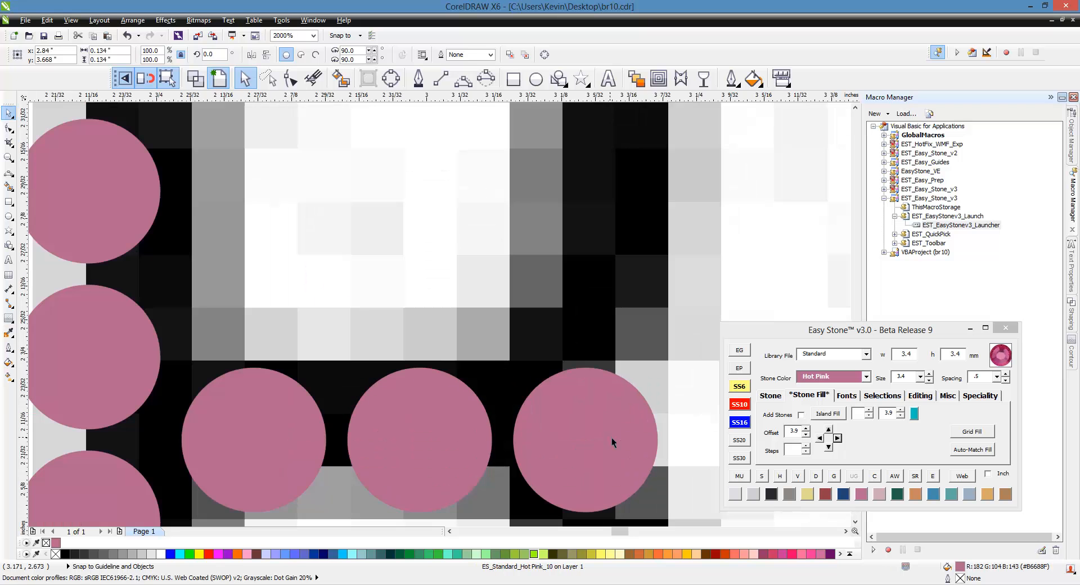
{"action": "left_click_drag", "start_coordinate": [616, 441], "coordinate": [687, 300]}
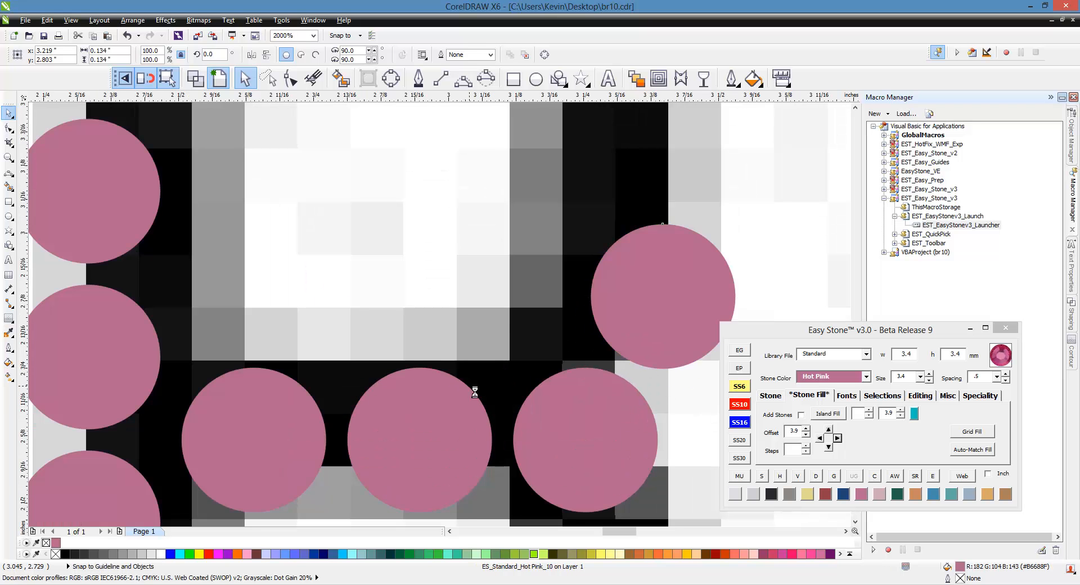
{"action": "scroll", "coordinate": [469, 386], "scroll_direction": "down", "scroll_amount": 4}
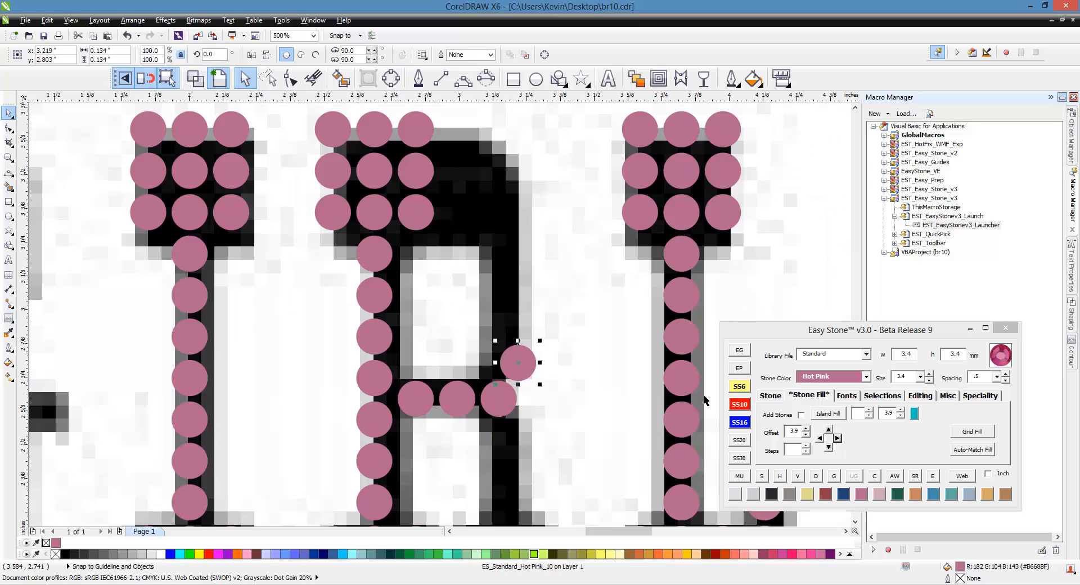
{"action": "left_click", "coordinate": [828, 430]}
{"action": "left_click", "coordinate": [828, 431]}
{"action": "left_click", "coordinate": [828, 431]}
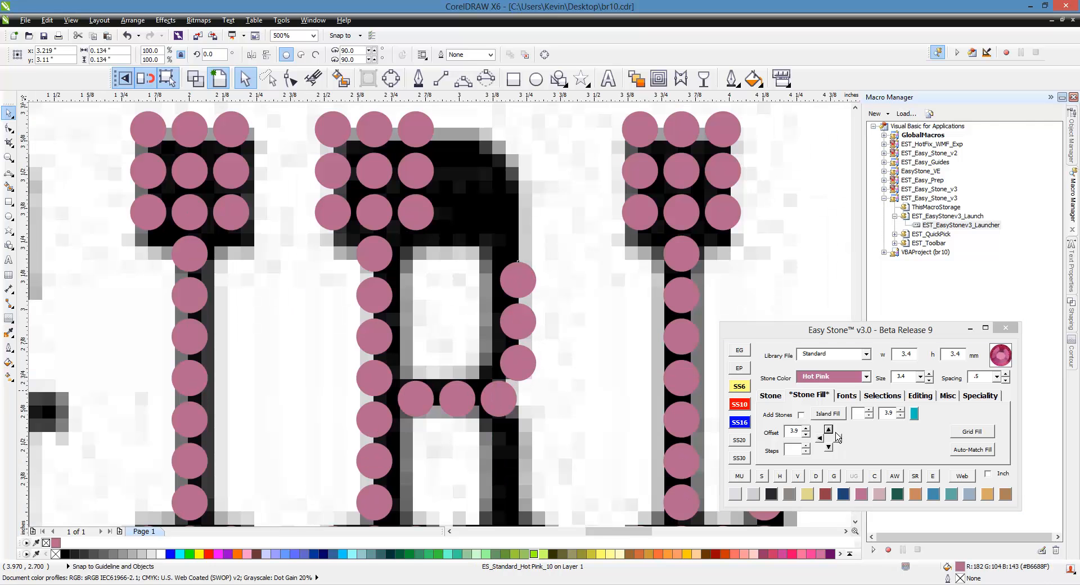
Step: Extend the R's third stone row two stones right at 3.9 offset and right-align its end stone with the bowl's edge stones
{"action": "left_click", "coordinate": [415, 211]}
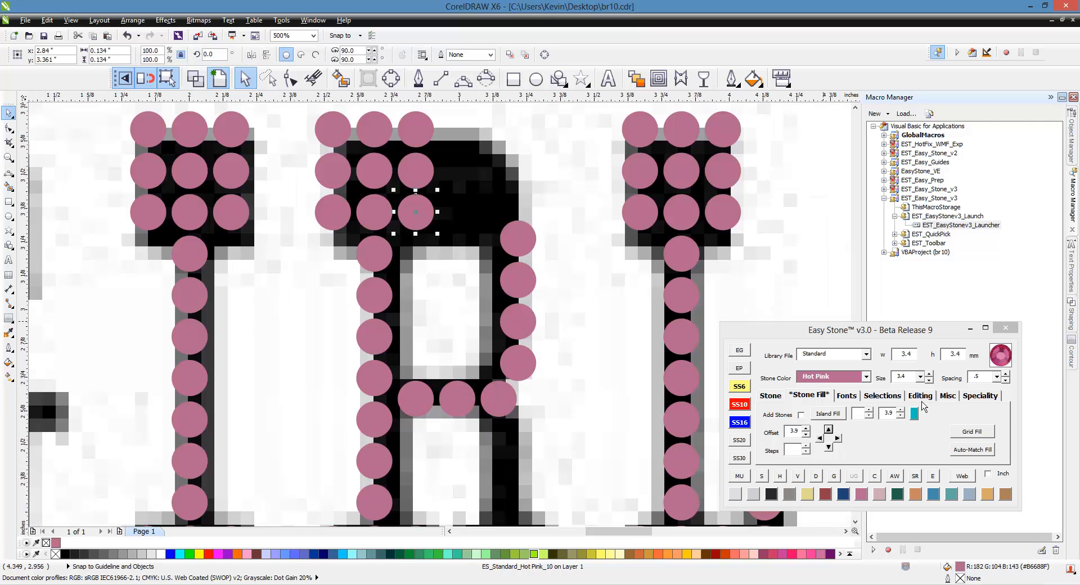
{"action": "left_click", "coordinate": [838, 438]}
{"action": "left_click", "coordinate": [838, 437]}
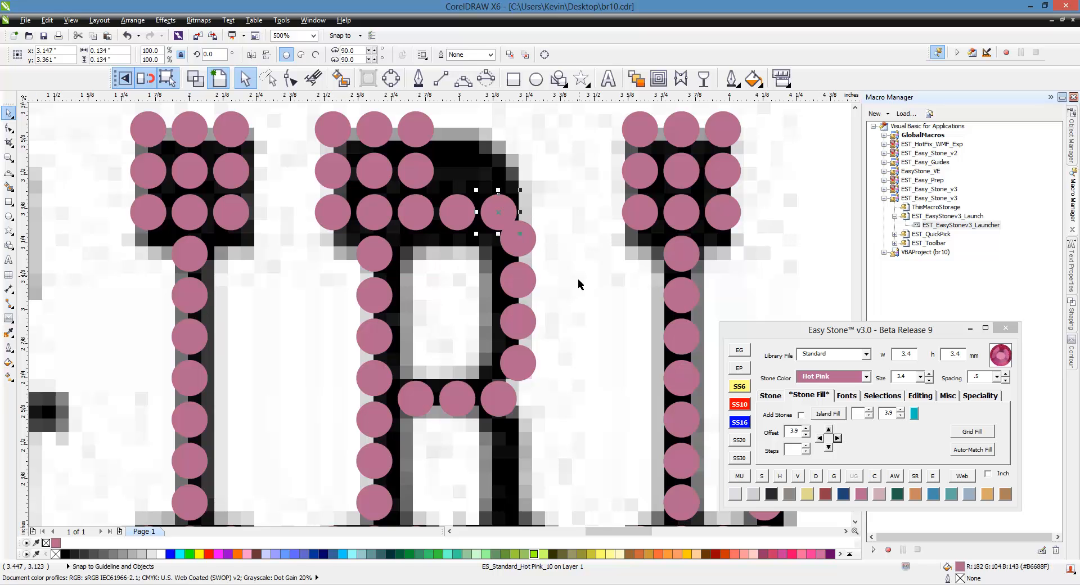
{"action": "left_click", "coordinate": [529, 253], "text": "shift"}
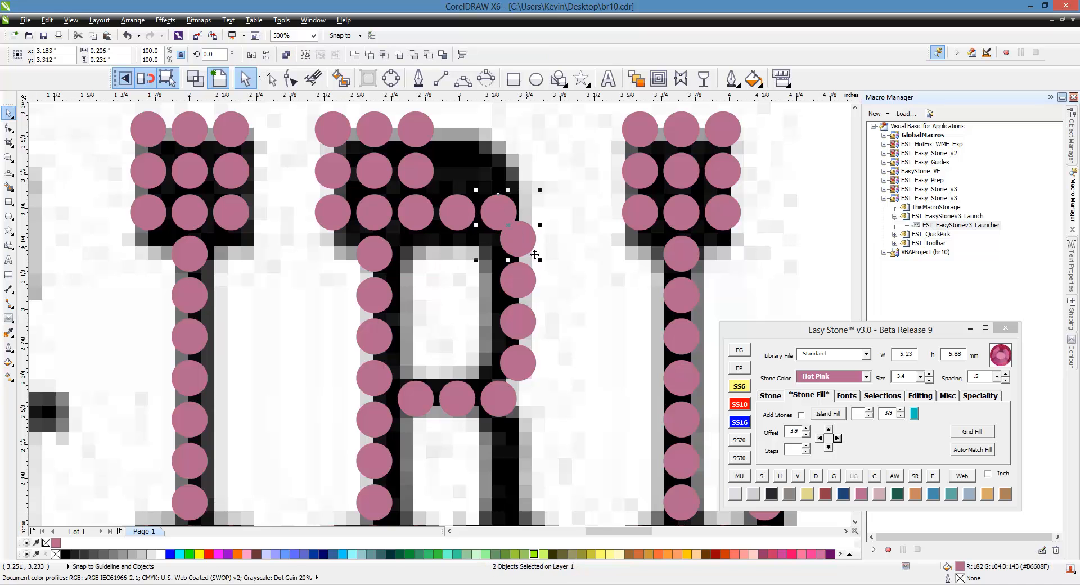
{"action": "key", "text": "r"}
{"action": "key", "text": "Escape"}
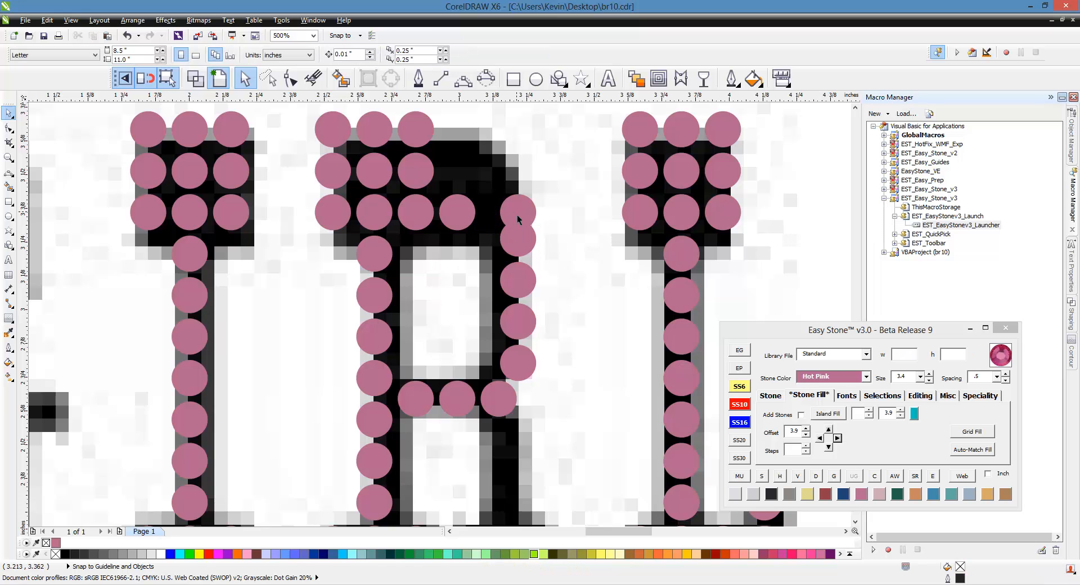
Step: Copy the end stones of the R's second and top rows rightward twice each at 3.9 offset
{"action": "left_click", "coordinate": [423, 178]}
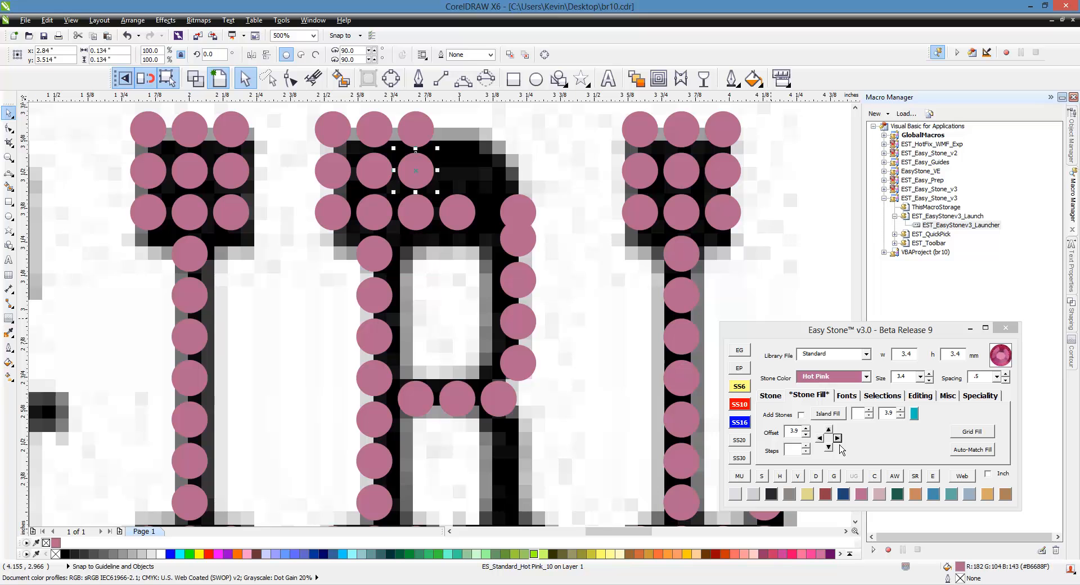
{"action": "left_click", "coordinate": [837, 439]}
{"action": "left_click", "coordinate": [843, 442]}
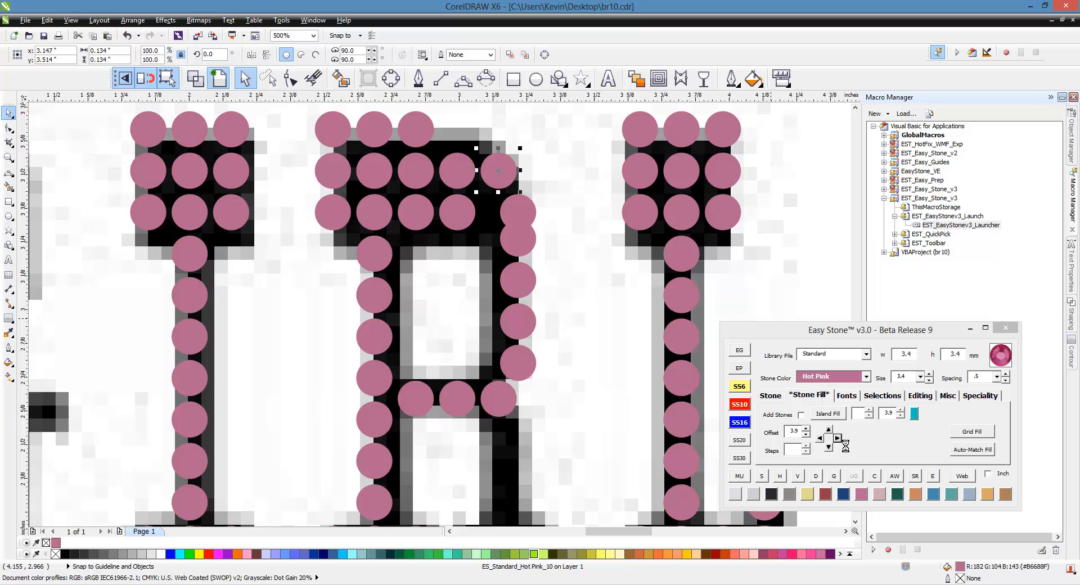
{"action": "left_click", "coordinate": [423, 136]}
{"action": "left_click", "coordinate": [847, 442]}
{"action": "left_click", "coordinate": [847, 442]}
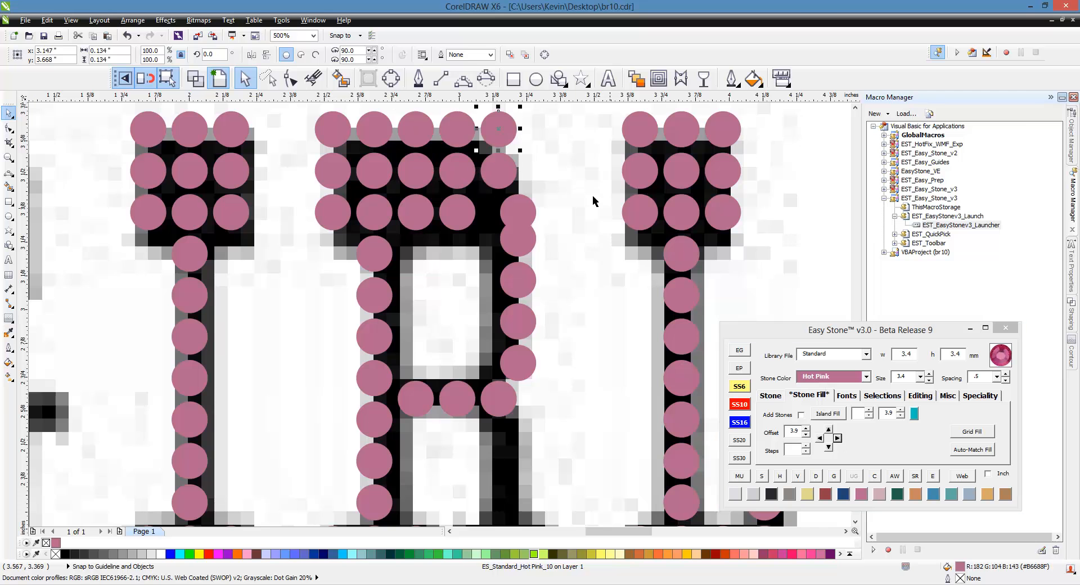
Step: Reduce the R's top row to four evenly spaced stones by pulling its end stone inward and deleting the third stone
{"action": "key", "text": "Escape"}
{"action": "scroll", "coordinate": [473, 126], "scroll_direction": "up", "scroll_amount": 1}
{"action": "left_click_drag", "start_coordinate": [491, 148], "coordinate": [471, 147]}
{"action": "scroll", "coordinate": [472, 172], "scroll_direction": "down", "scroll_amount": 1}
{"action": "left_click", "coordinate": [430, 160]}
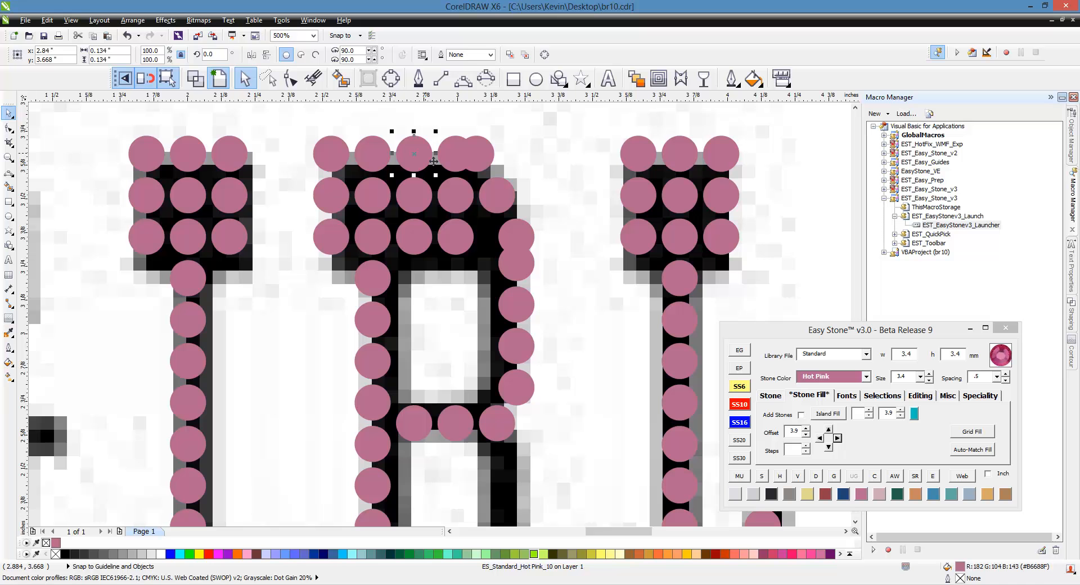
{"action": "key", "text": "Delete"}
{"action": "left_click_drag", "start_coordinate": [299, 114], "coordinate": [513, 193]}
{"action": "key", "text": "shift+c"}
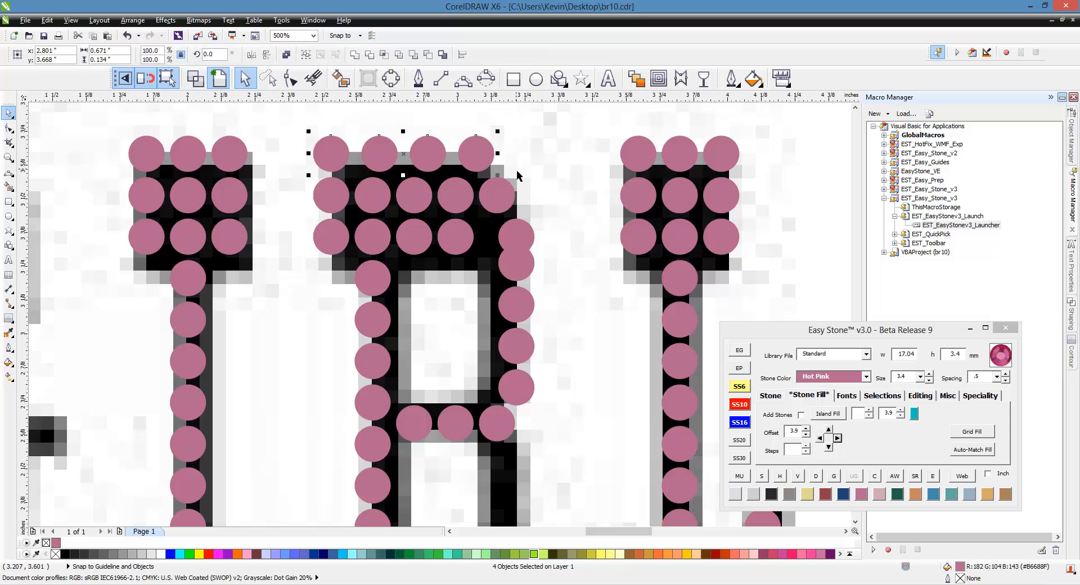
{"action": "key", "text": "Escape"}
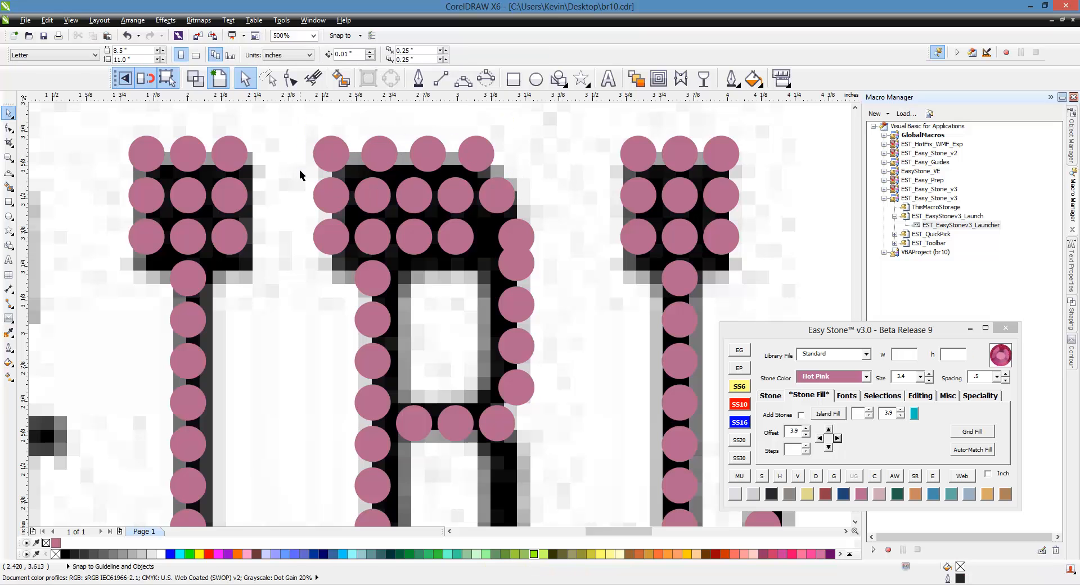
Step: Evenly space the R's third row from its second stone, and redistribute the bowl's right edge vertically after deleting its overlapping stone
{"action": "left_click_drag", "start_coordinate": [304, 169], "coordinate": [345, 263]}
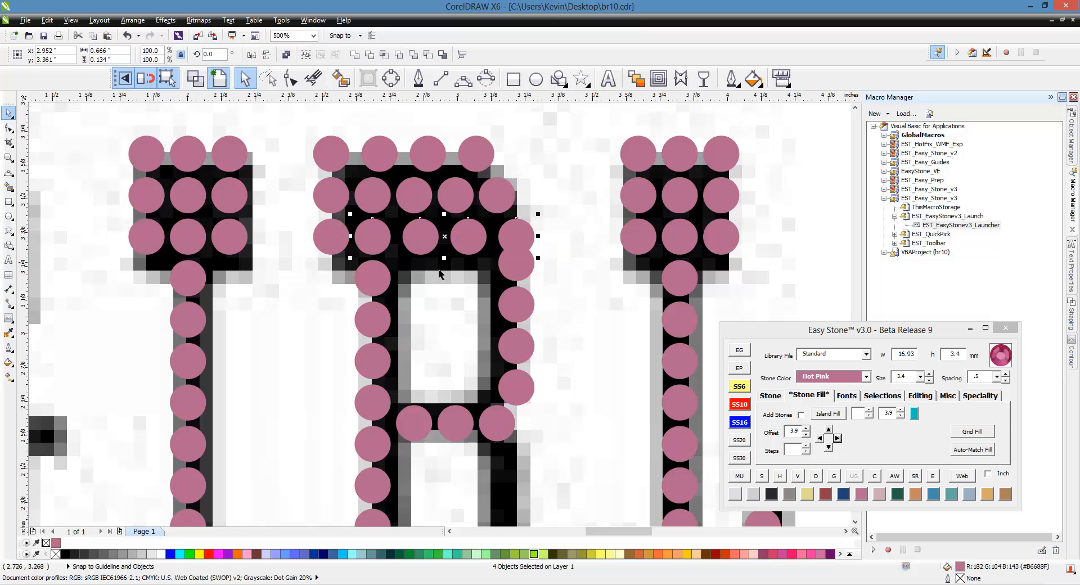
{"action": "left_click", "coordinate": [574, 289]}
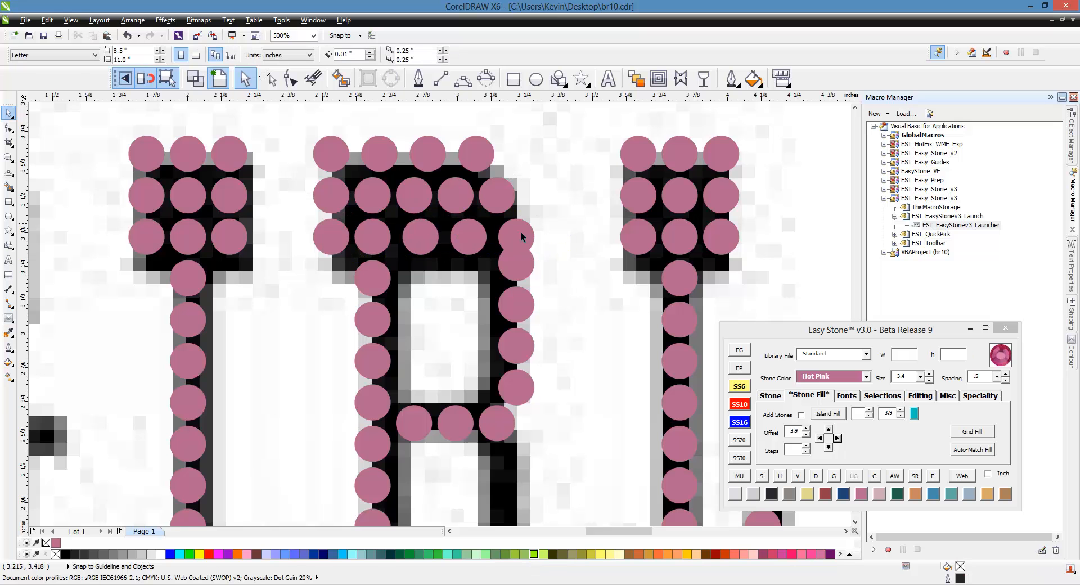
{"action": "left_click", "coordinate": [530, 271]}
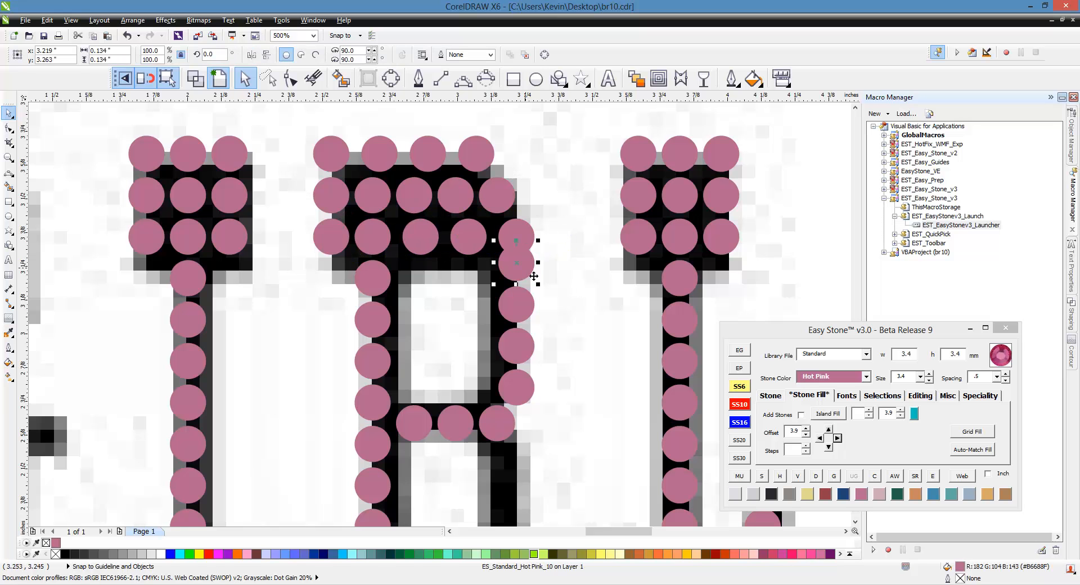
{"action": "key", "text": "Delete"}
{"action": "left_click_drag", "start_coordinate": [563, 208], "coordinate": [482, 417]}
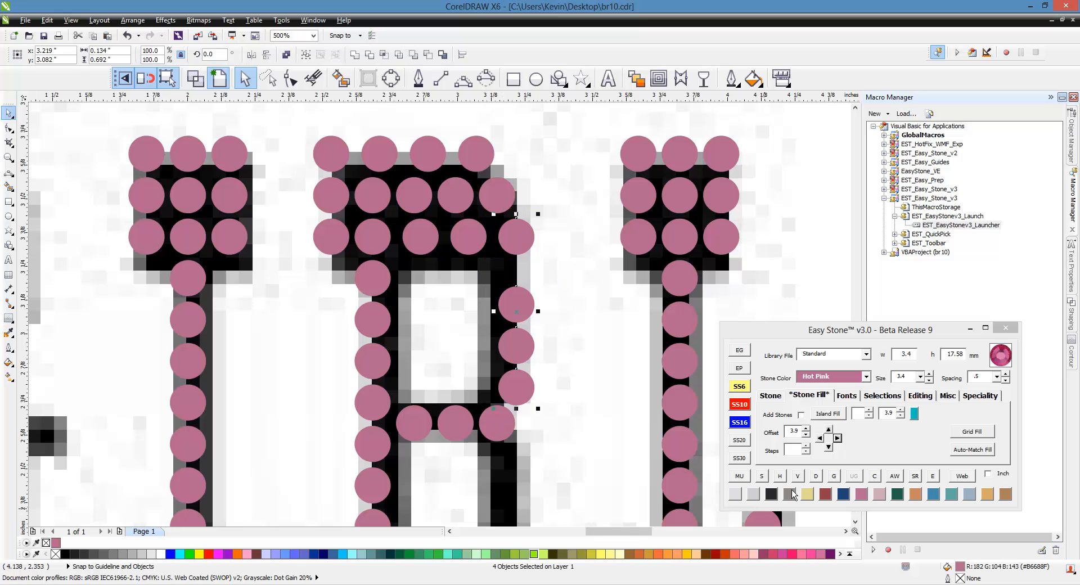
{"action": "left_click", "coordinate": [797, 476]}
{"action": "left_click", "coordinate": [624, 374]}
Step: Move the end stones of the R's top two rows outward to the bowl's edge and add a stone in the top row
{"action": "scroll", "coordinate": [495, 252], "scroll_direction": "down", "scroll_amount": 2}
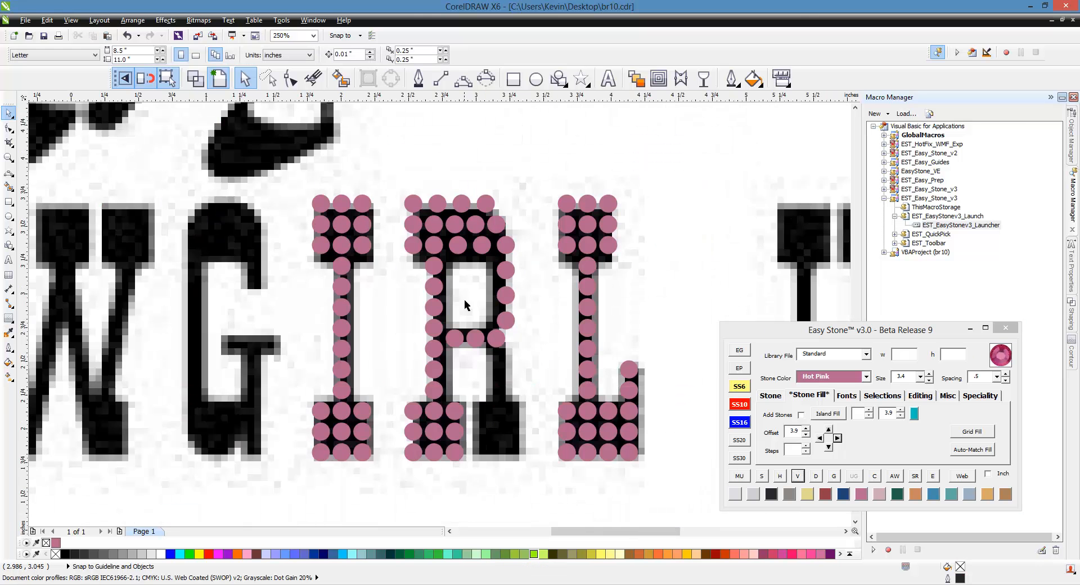
{"action": "scroll", "coordinate": [478, 224], "scroll_direction": "up", "scroll_amount": 4}
{"action": "left_click", "coordinate": [556, 246]}
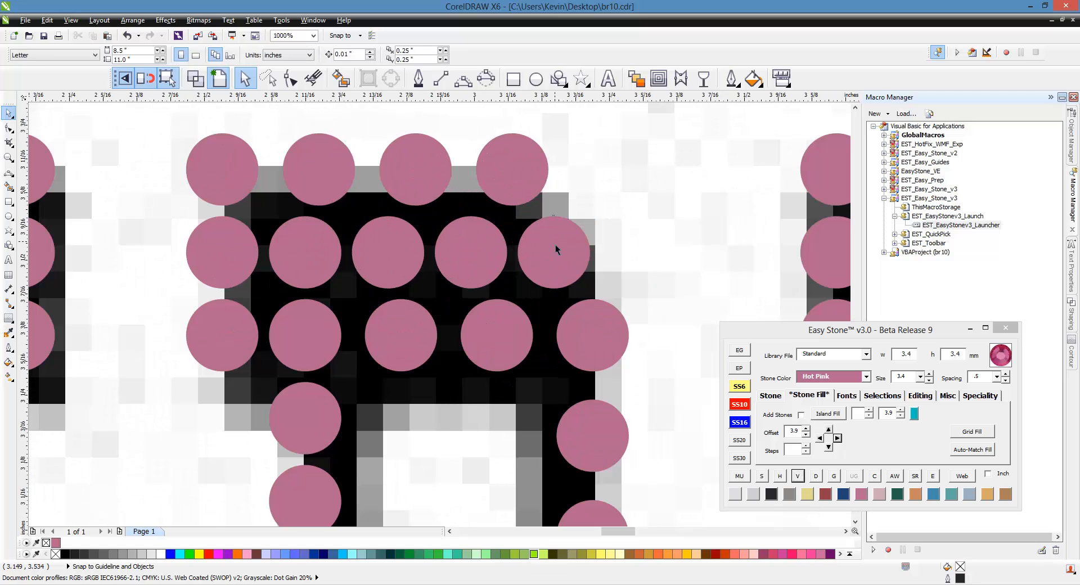
{"action": "scroll", "coordinate": [565, 279], "scroll_direction": "up", "scroll_amount": 3}
{"action": "left_click_drag", "start_coordinate": [564, 279], "coordinate": [639, 281]}
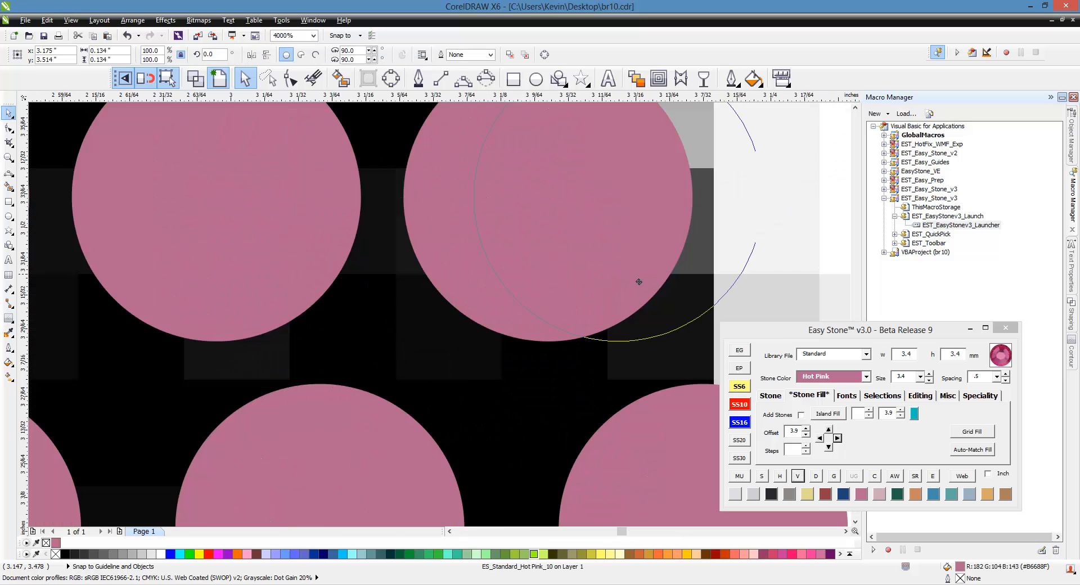
{"action": "scroll", "coordinate": [474, 289], "scroll_direction": "down", "scroll_amount": 3}
{"action": "left_click_drag", "start_coordinate": [455, 184], "coordinate": [413, 186]}
{"action": "left_click", "coordinate": [571, 143]}
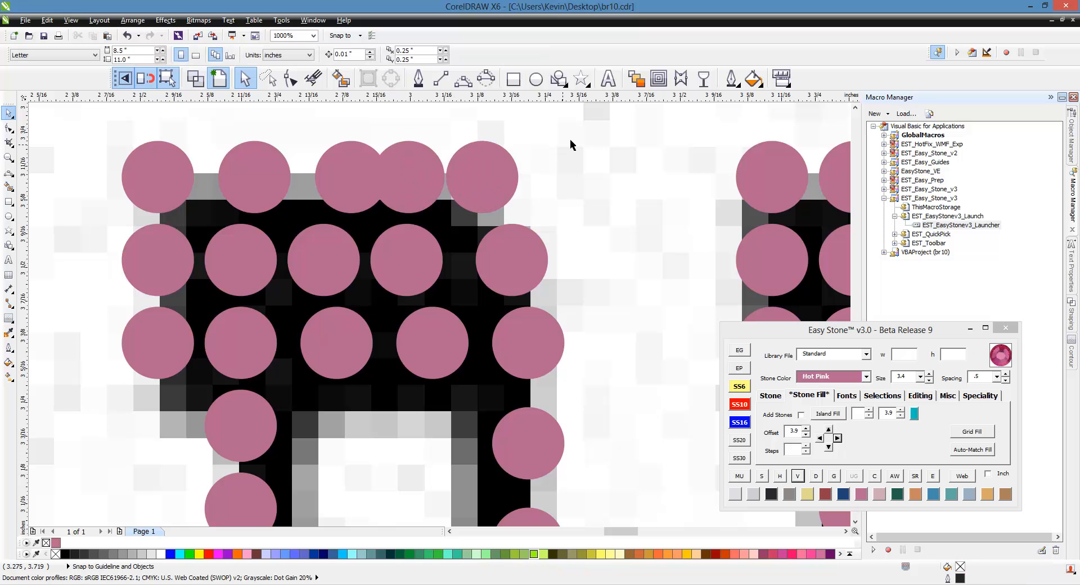
Step: Distribute the five stones in each of the R's top and second rows evenly in the horizontal direction
{"action": "left_click_drag", "start_coordinate": [577, 123], "coordinate": [58, 229]}
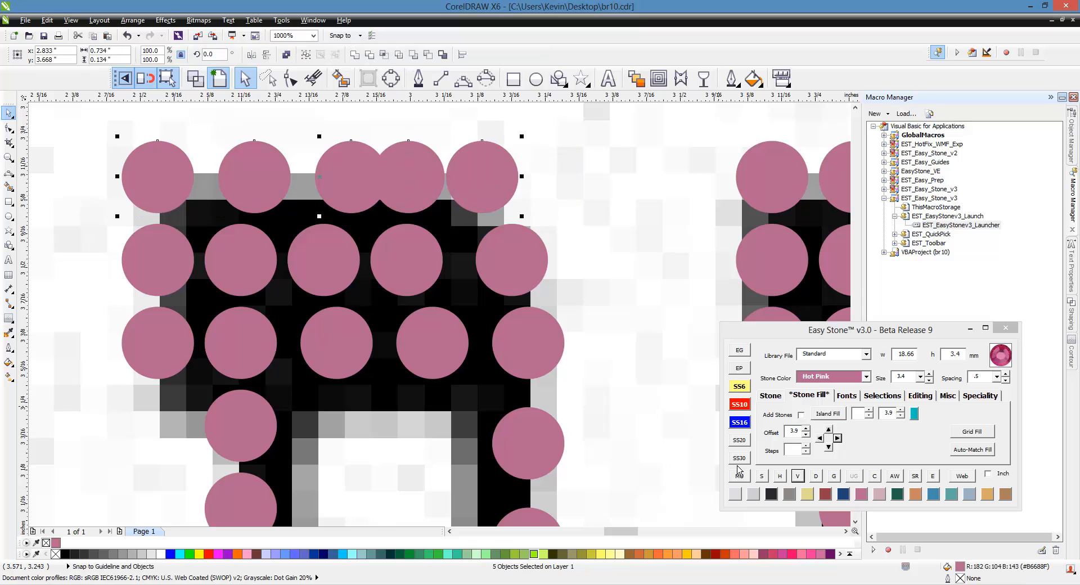
{"action": "left_click", "coordinate": [781, 477]}
{"action": "left_click_drag", "start_coordinate": [614, 206], "coordinate": [83, 325]}
{"action": "left_click", "coordinate": [810, 479]}
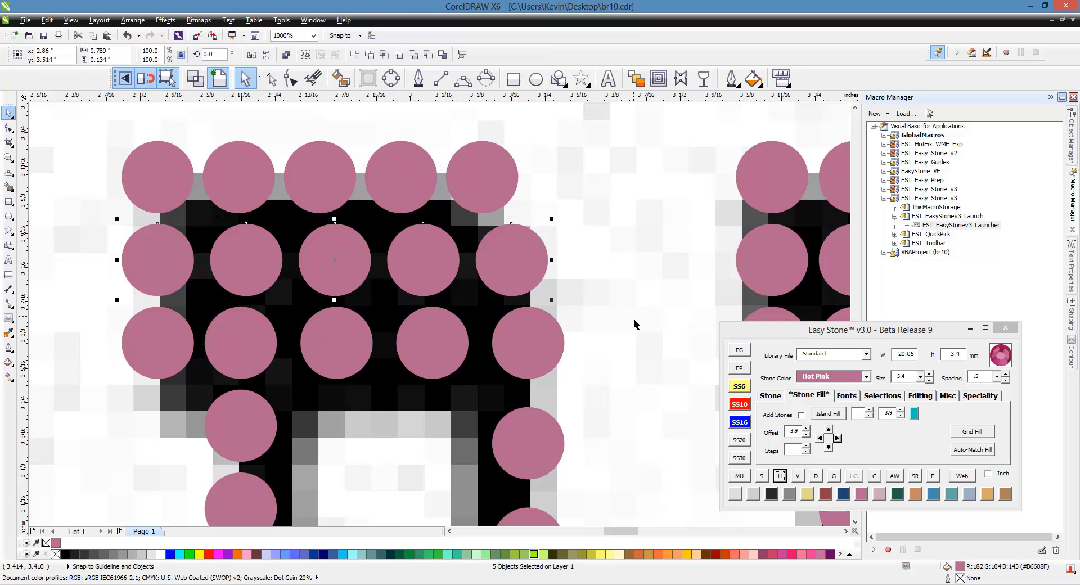
Step: Copy the ten stones of the R's left foot block and lowest stem stone horizontally onto its right foot
{"action": "scroll", "coordinate": [501, 217], "scroll_direction": "down", "scroll_amount": 4}
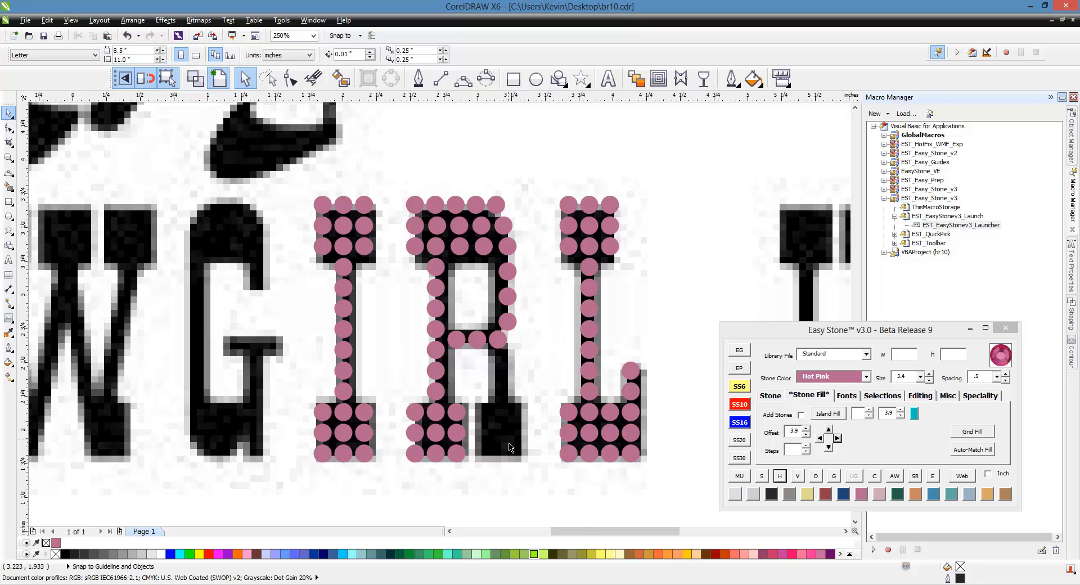
{"action": "scroll", "coordinate": [513, 456], "scroll_direction": "up", "scroll_amount": 1}
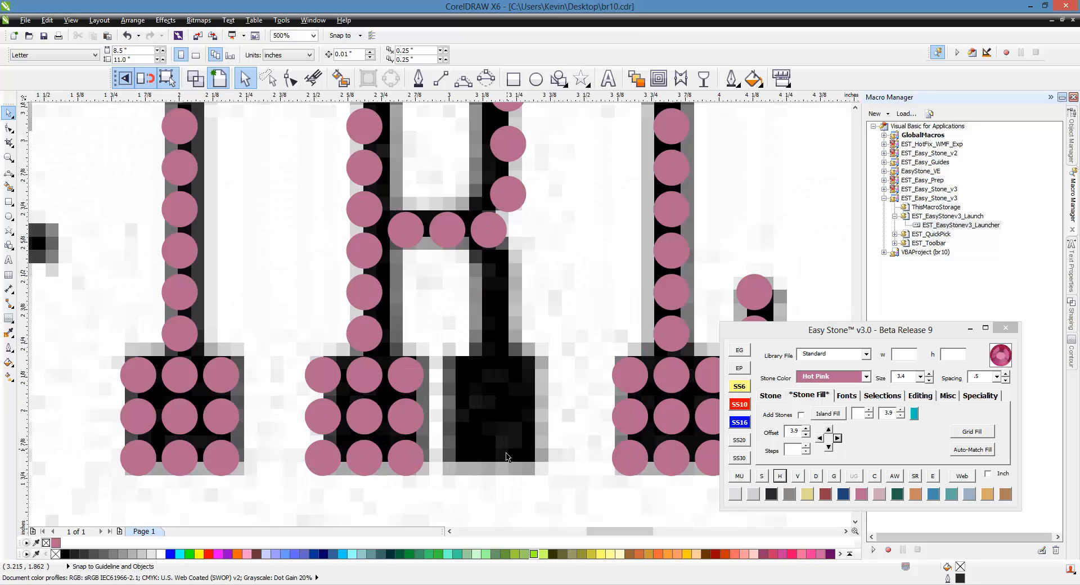
{"action": "left_click_drag", "start_coordinate": [282, 511], "coordinate": [457, 304]}
{"action": "left_click_drag", "start_coordinate": [375, 346], "coordinate": [533, 360]}
{"action": "right_click", "coordinate": [532, 360]}
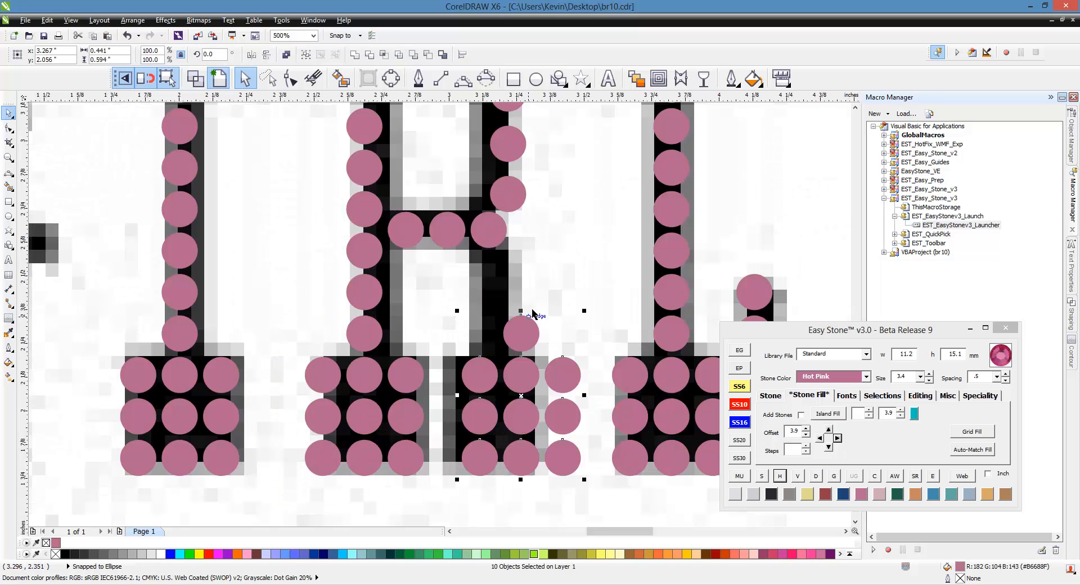
Step: Add a center vertical guideline through the bowl's lowest edge stone and a center horizontal one through the right foot's top stone
{"action": "left_click", "coordinate": [519, 203]}
{"action": "left_click", "coordinate": [751, 357]}
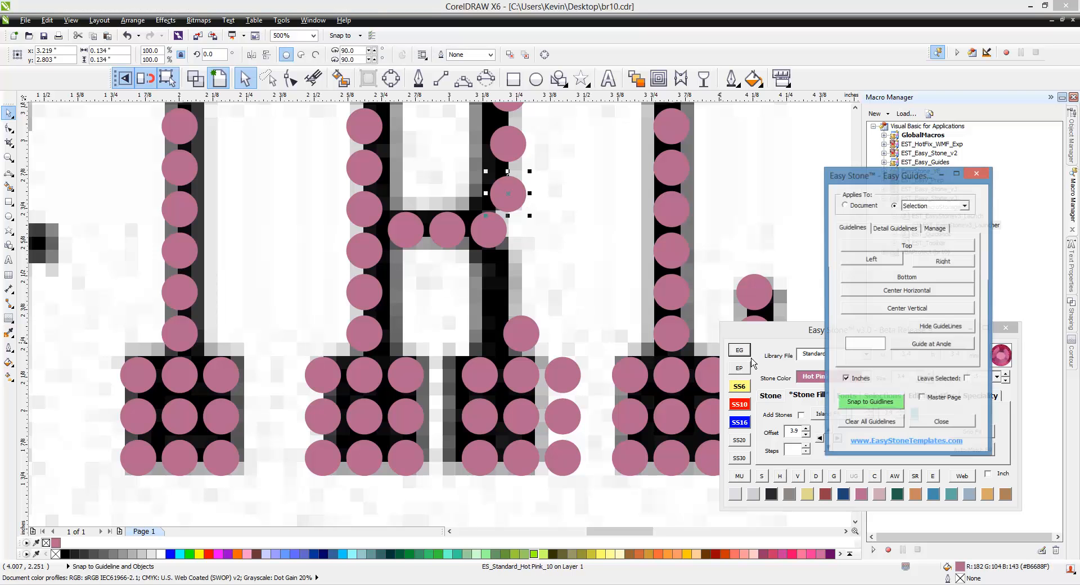
{"action": "left_click", "coordinate": [879, 313]}
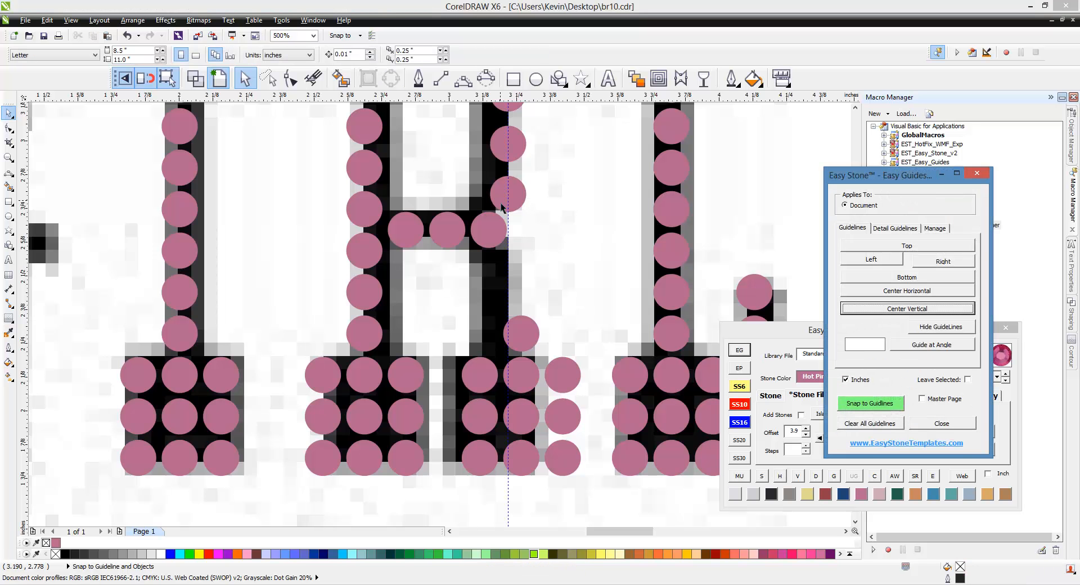
{"action": "left_click", "coordinate": [523, 333]}
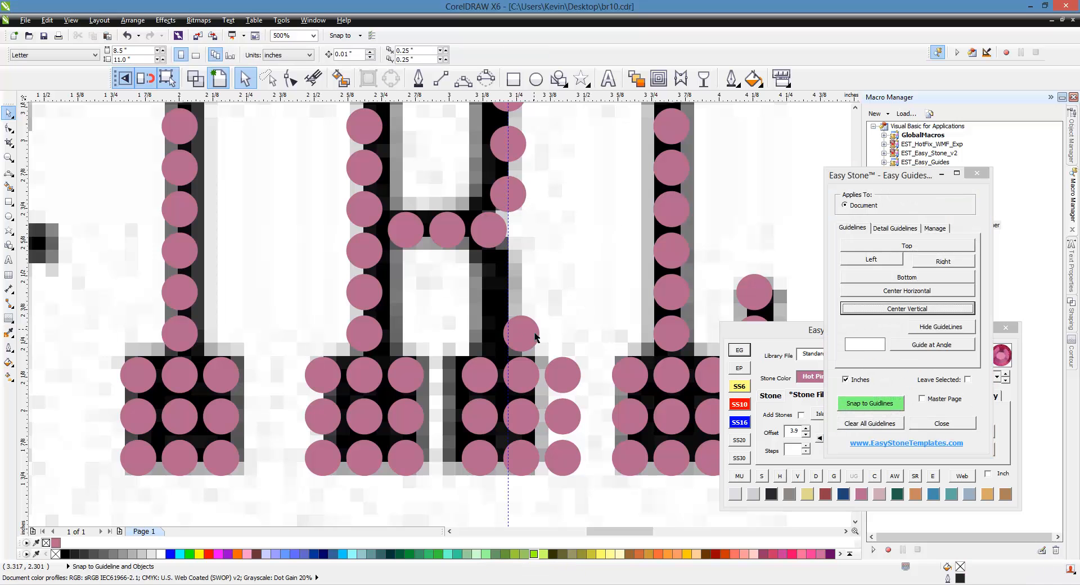
{"action": "left_click", "coordinate": [922, 290]}
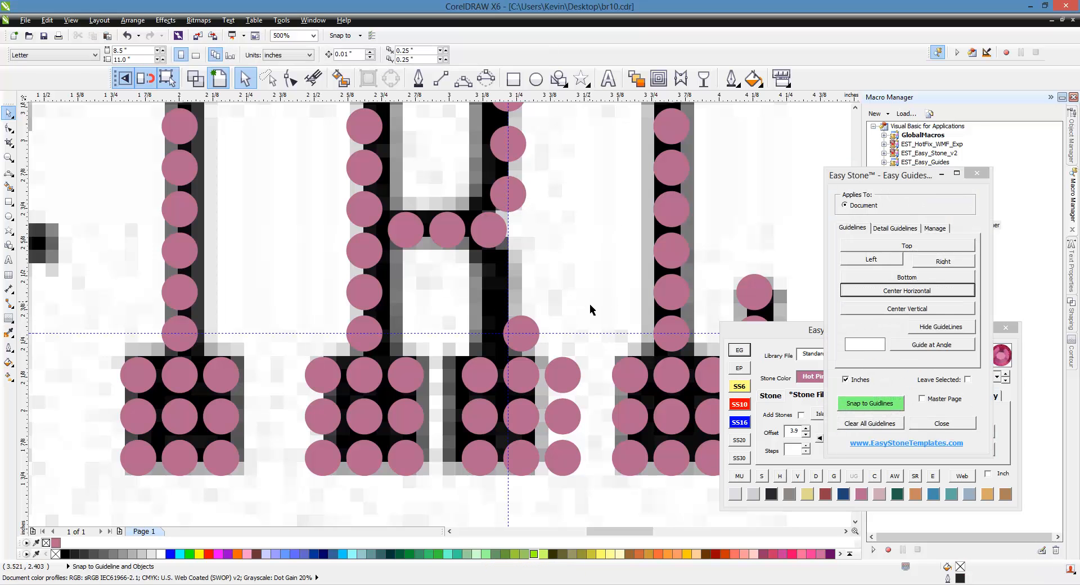
Step: Move the R's ten right foot stones so their top stone centers on the intersection of the two guidelines
{"action": "left_click_drag", "start_coordinate": [599, 292], "coordinate": [442, 506]}
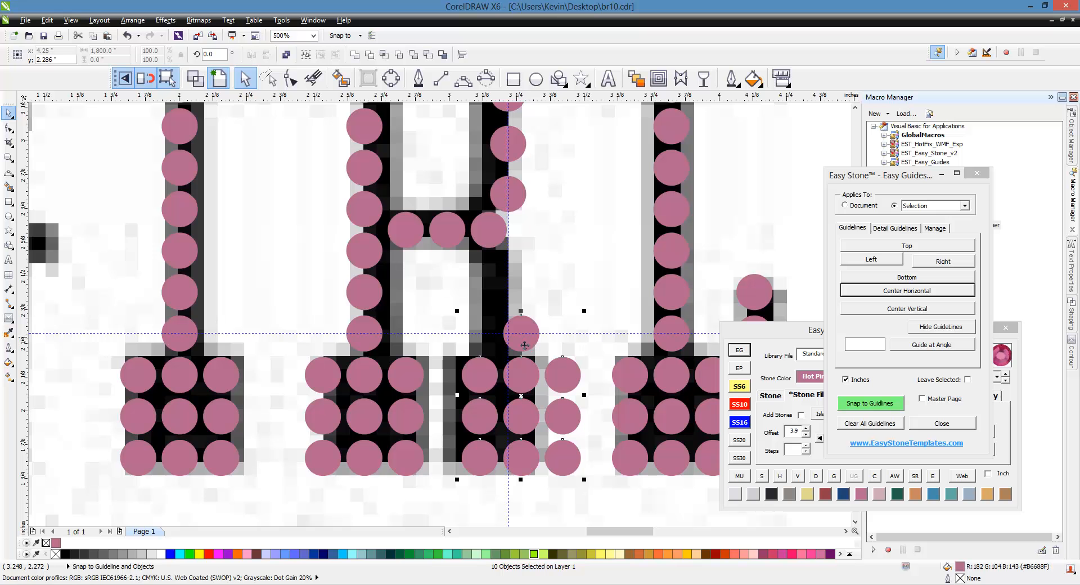
{"action": "left_click_drag", "start_coordinate": [530, 346], "coordinate": [517, 343]}
{"action": "left_click", "coordinate": [537, 315]}
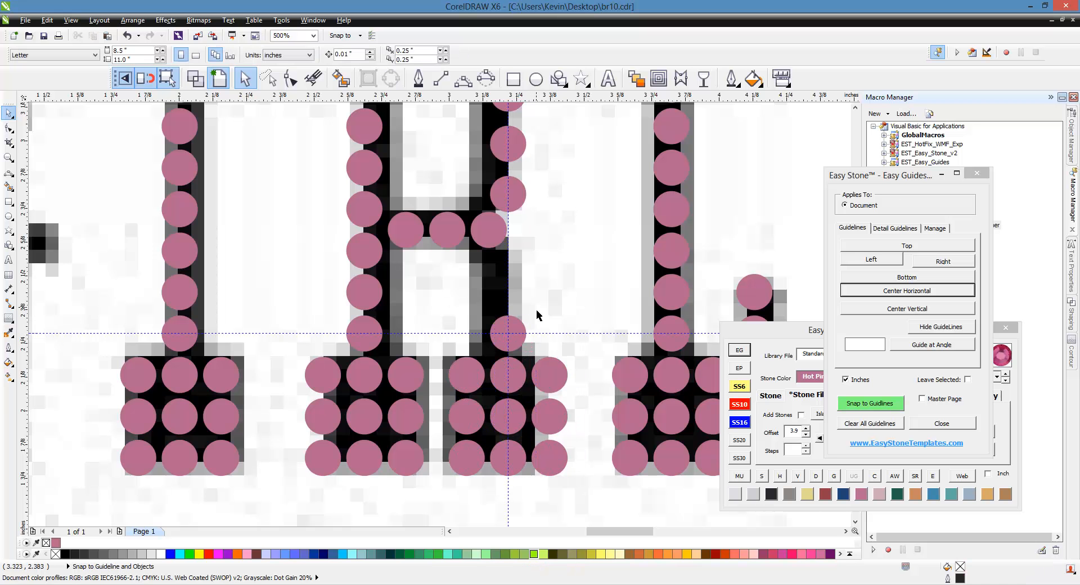
Step: Copy the top stone of the R's right foot upward once at 3.9 offset
{"action": "left_click", "coordinate": [518, 330]}
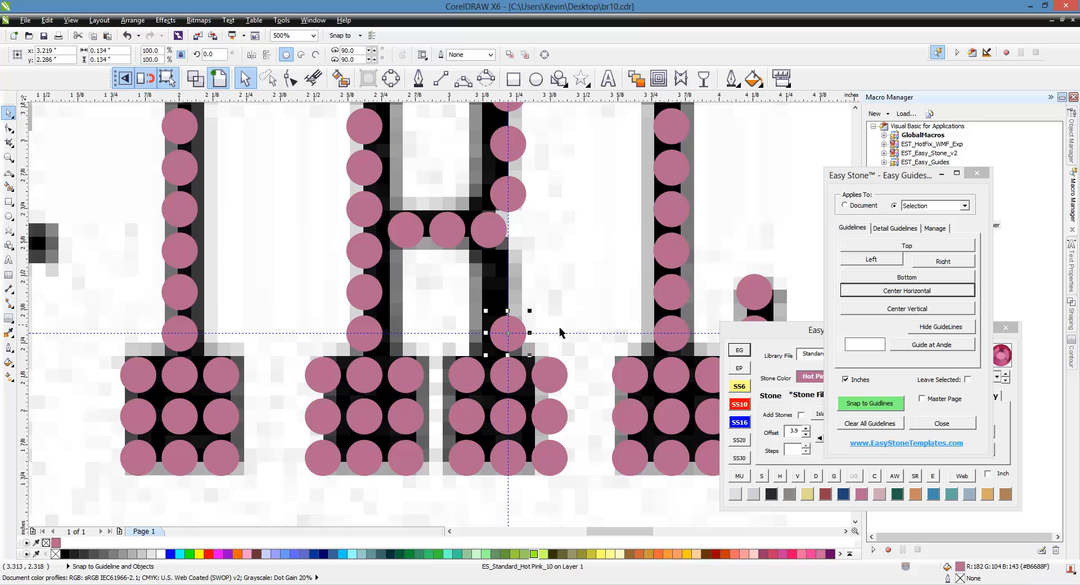
{"action": "left_click", "coordinate": [760, 342]}
{"action": "left_click", "coordinate": [829, 430]}
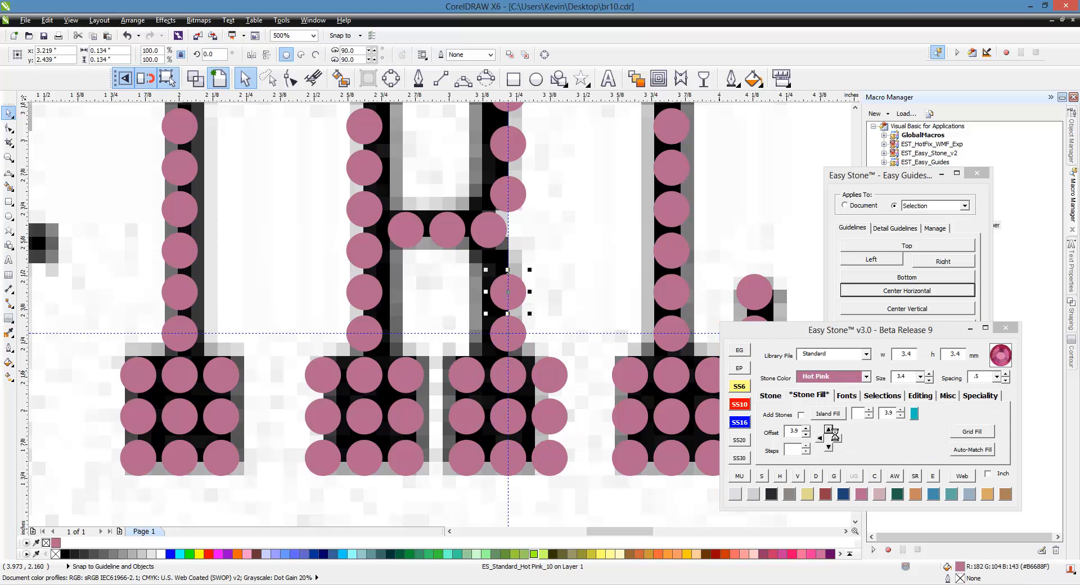
{"action": "left_click", "coordinate": [598, 297]}
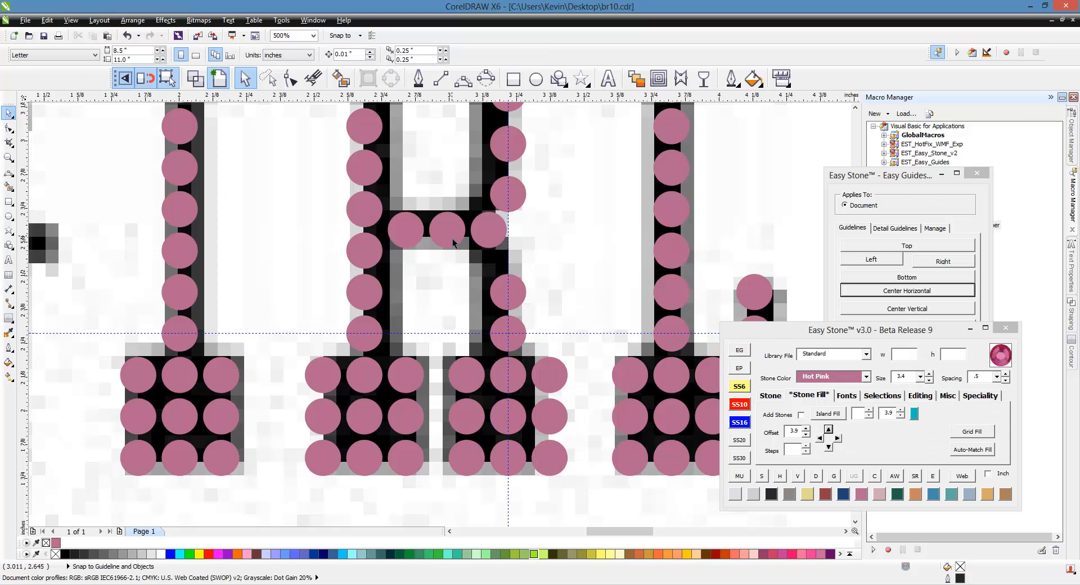
Step: Distribute the R's right leg stones vertically from the crossbar's end stone to the middle stone of the foot's top row
{"action": "left_click", "coordinate": [491, 241]}
{"action": "left_click", "coordinate": [508, 292], "text": "shift"}
{"action": "left_click", "coordinate": [503, 337], "text": "shift"}
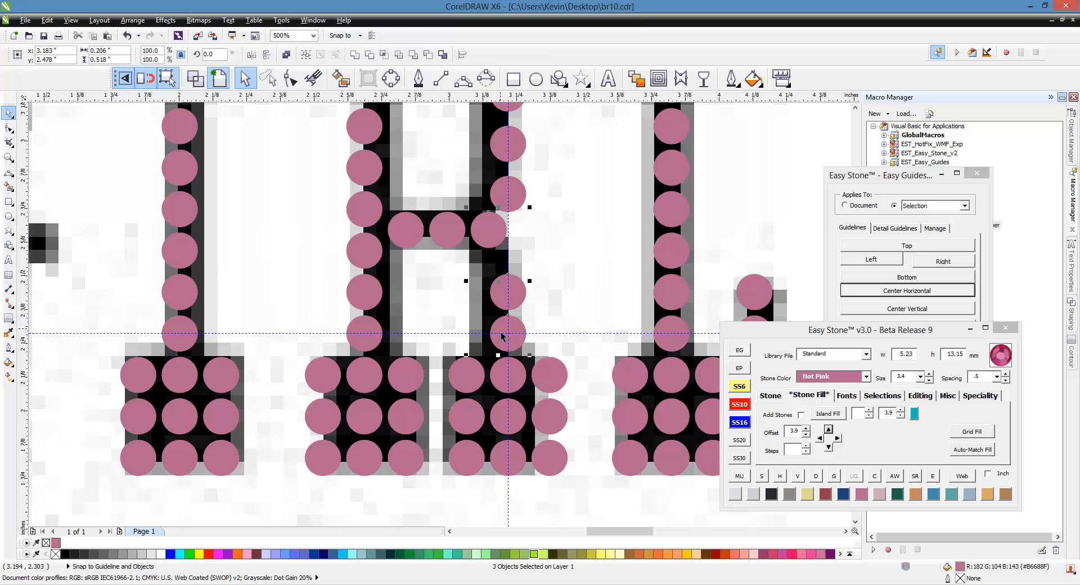
{"action": "left_click", "coordinate": [504, 378], "text": "shift"}
{"action": "left_click", "coordinate": [800, 478]}
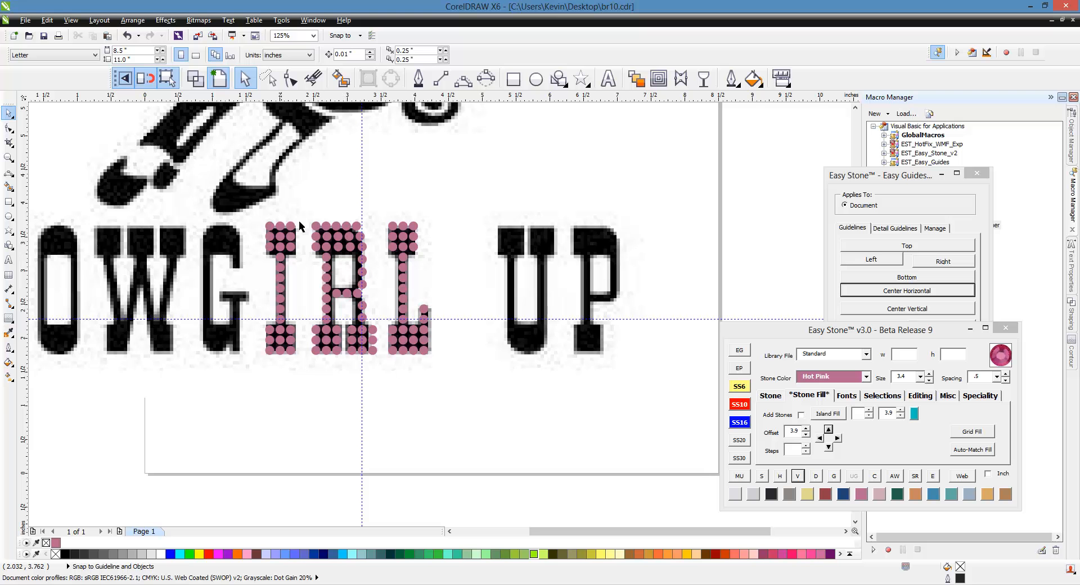
Step: Copy all the stones of the I, R and L to the blank area beside the page
{"action": "left_click_drag", "start_coordinate": [472, 197], "coordinate": [247, 383]}
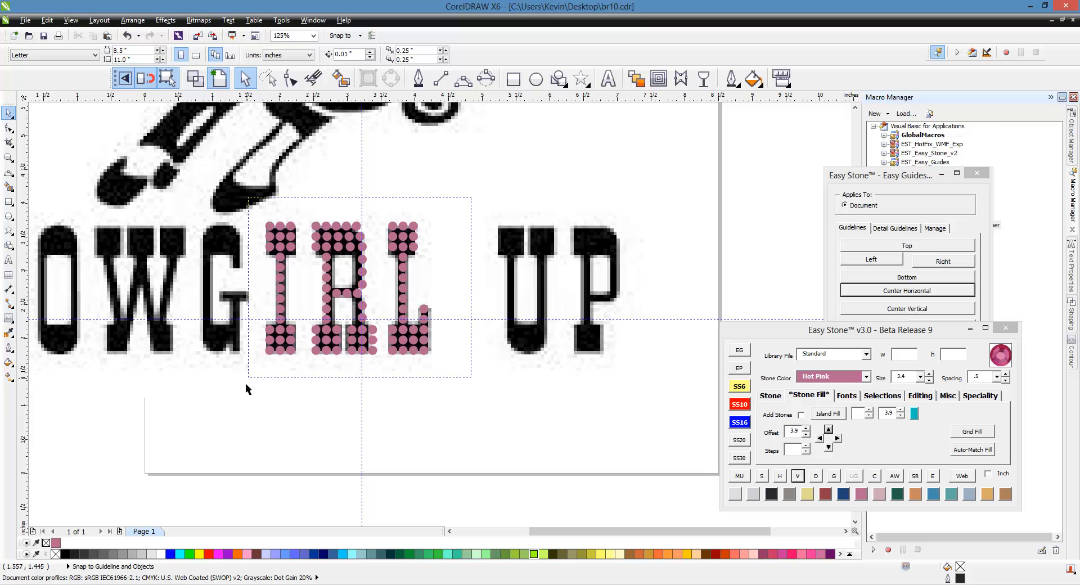
{"action": "scroll", "coordinate": [236, 248], "scroll_direction": "down", "scroll_amount": 3}
{"action": "left_click_drag", "start_coordinate": [254, 249], "coordinate": [435, 377]}
{"action": "left_click", "coordinate": [444, 430]}
{"action": "left_click_drag", "start_coordinate": [534, 438], "coordinate": [529, 436]}
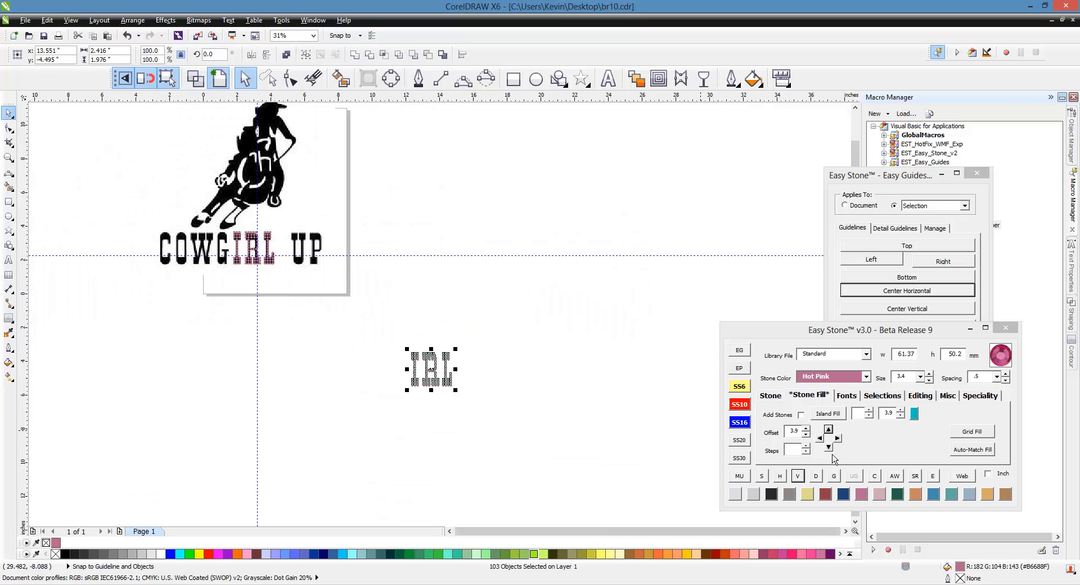
Step: Preview the copied I, R and L stones on a black background, and delete the entire preview copy
{"action": "left_click", "coordinate": [894, 476]}
{"action": "scroll", "coordinate": [390, 384], "scroll_direction": "up", "scroll_amount": 3}
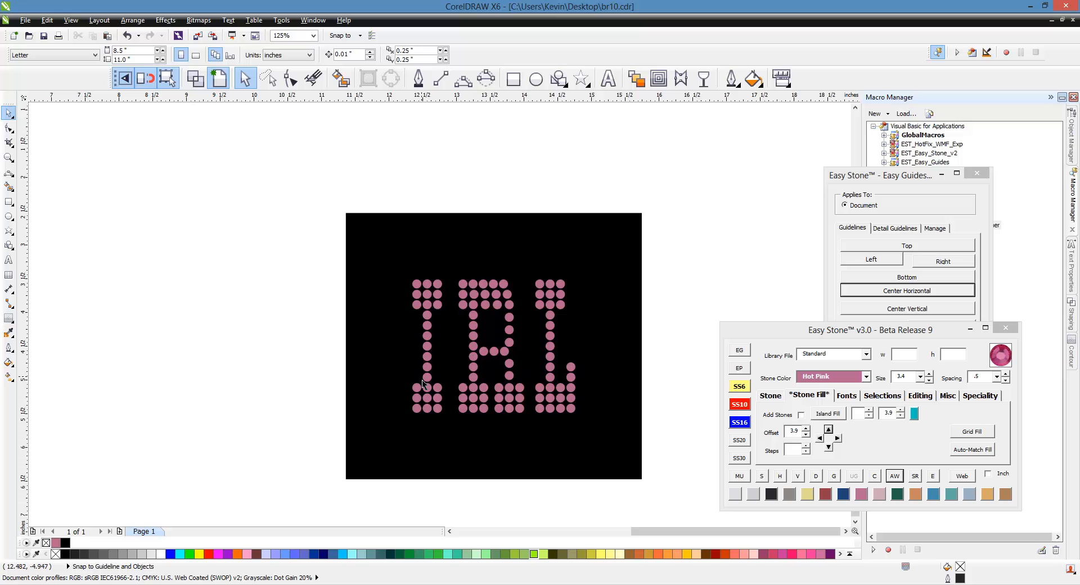
{"action": "scroll", "coordinate": [444, 335], "scroll_direction": "down", "scroll_amount": 2}
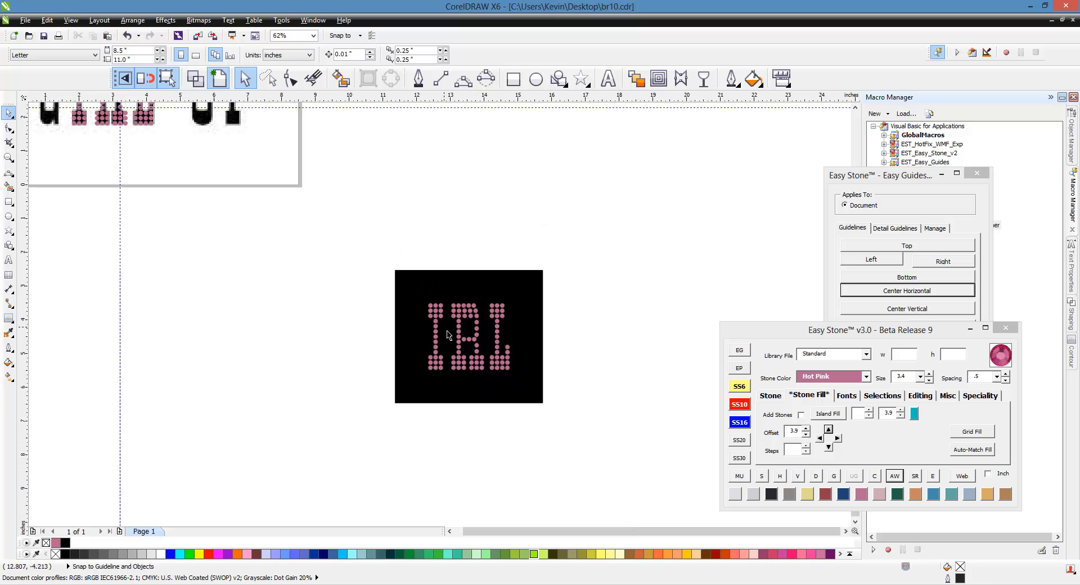
{"action": "left_click_drag", "start_coordinate": [587, 248], "coordinate": [348, 420]}
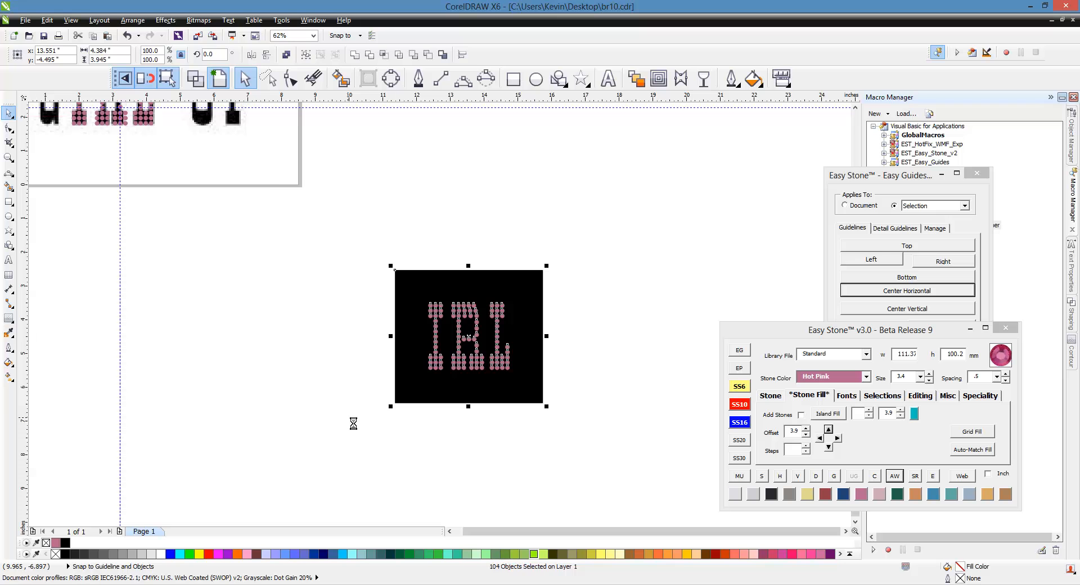
{"action": "key", "text": "Delete"}
Step: Copy all the R's stones onto the P of UP, matching its stem and bowl
{"action": "scroll", "coordinate": [198, 249], "scroll_direction": "up", "scroll_amount": 3}
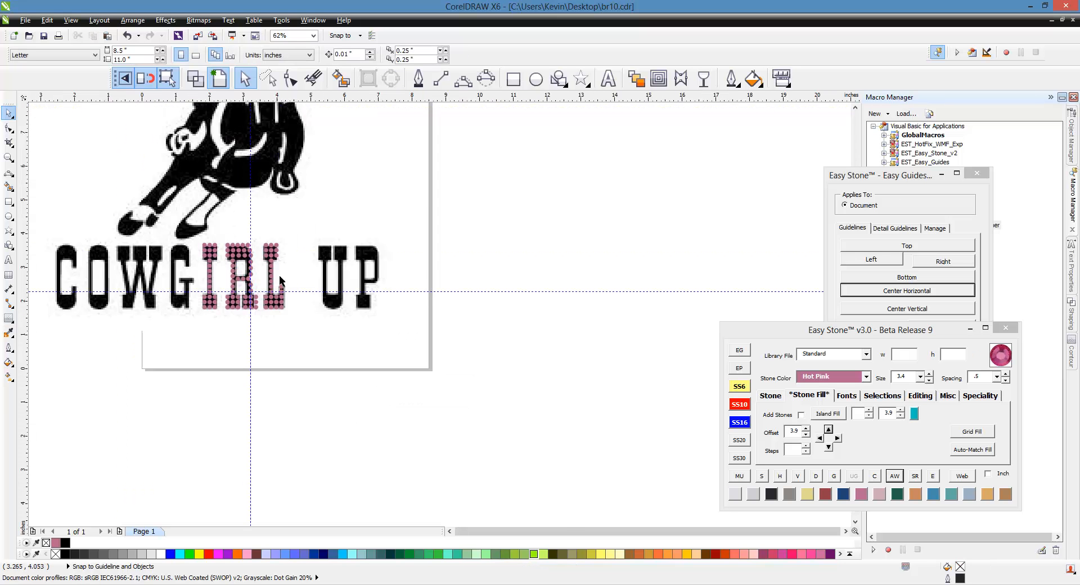
{"action": "left_click_drag", "start_coordinate": [165, 202], "coordinate": [241, 366]}
{"action": "left_click_drag", "start_coordinate": [212, 275], "coordinate": [450, 258]}
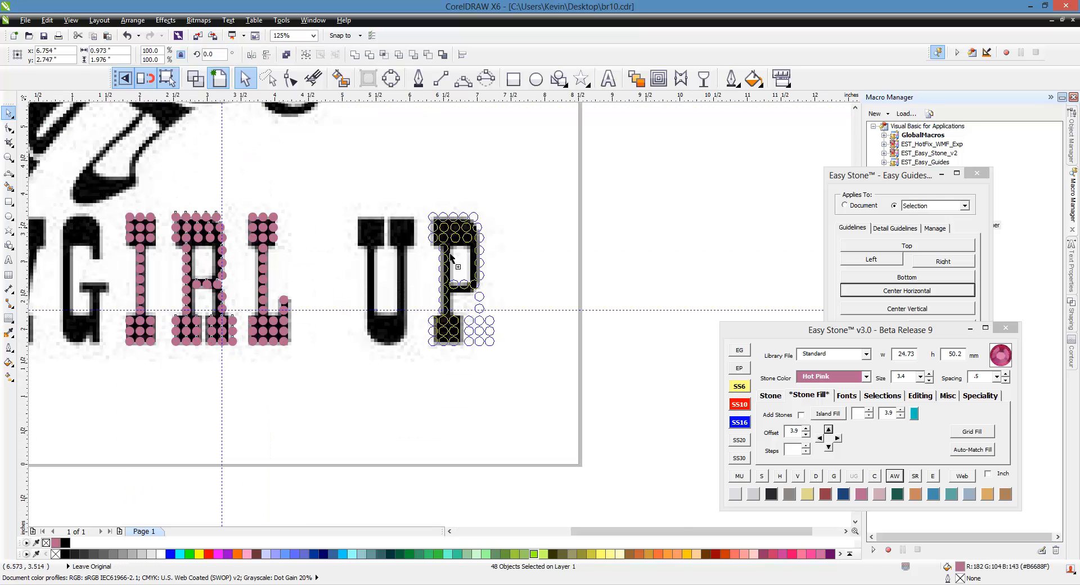
{"action": "left_click", "coordinate": [540, 292]}
Step: Delete the copied R's right leg and foot stones that fall outside the P
{"action": "scroll", "coordinate": [553, 296], "scroll_direction": "up", "scroll_amount": 3}
{"action": "left_click_drag", "start_coordinate": [553, 297], "coordinate": [448, 418]}
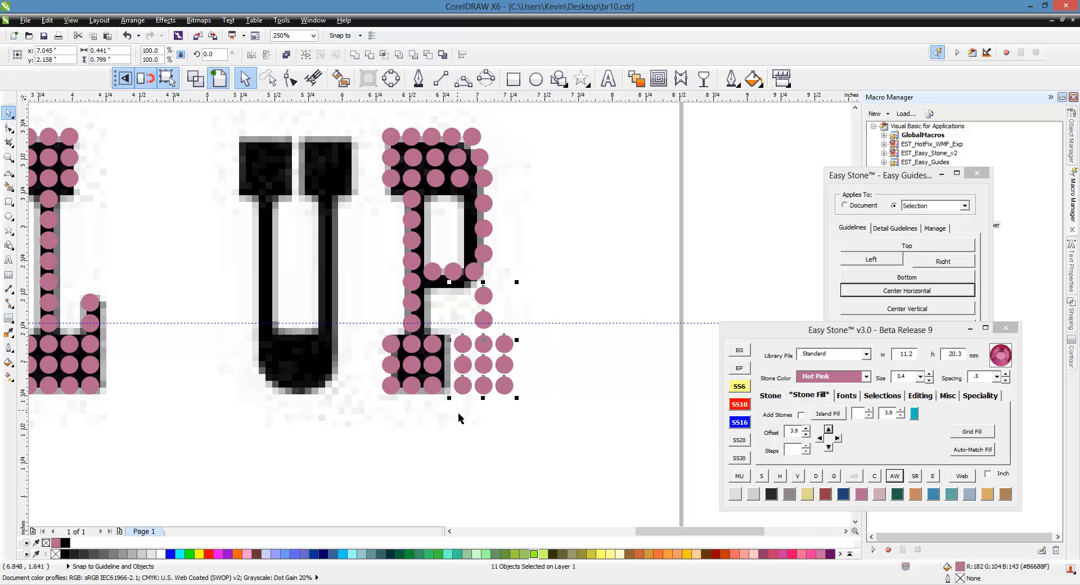
{"action": "key", "text": "Delete"}
{"action": "scroll", "coordinate": [563, 342], "scroll_direction": "down", "scroll_amount": 3}
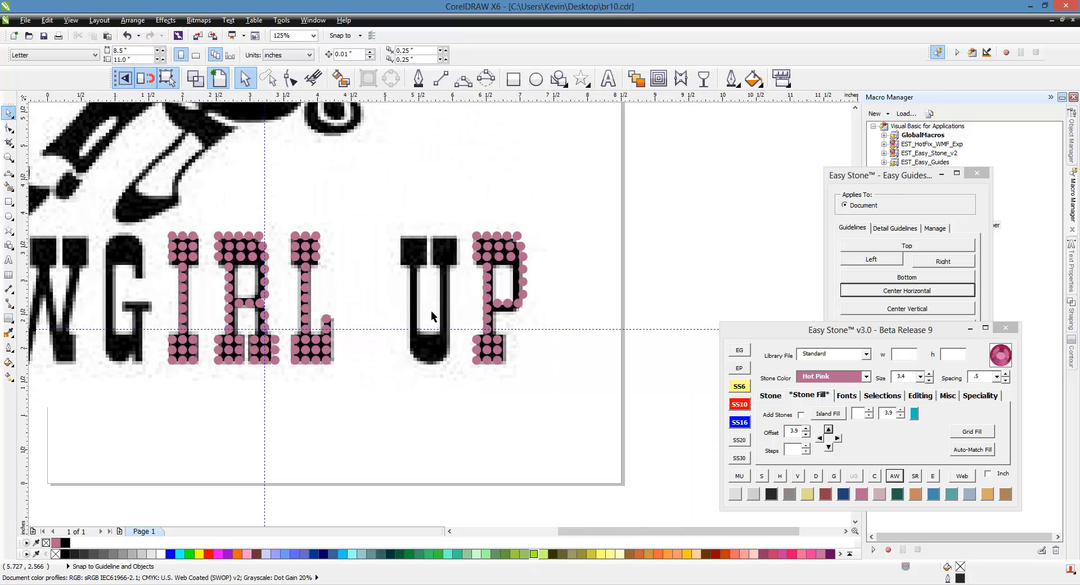
Step: Copy a stone from the I to the top and bottom center of the O and align the two vertically
{"action": "scroll", "coordinate": [562, 321], "scroll_direction": "down", "scroll_amount": 1}
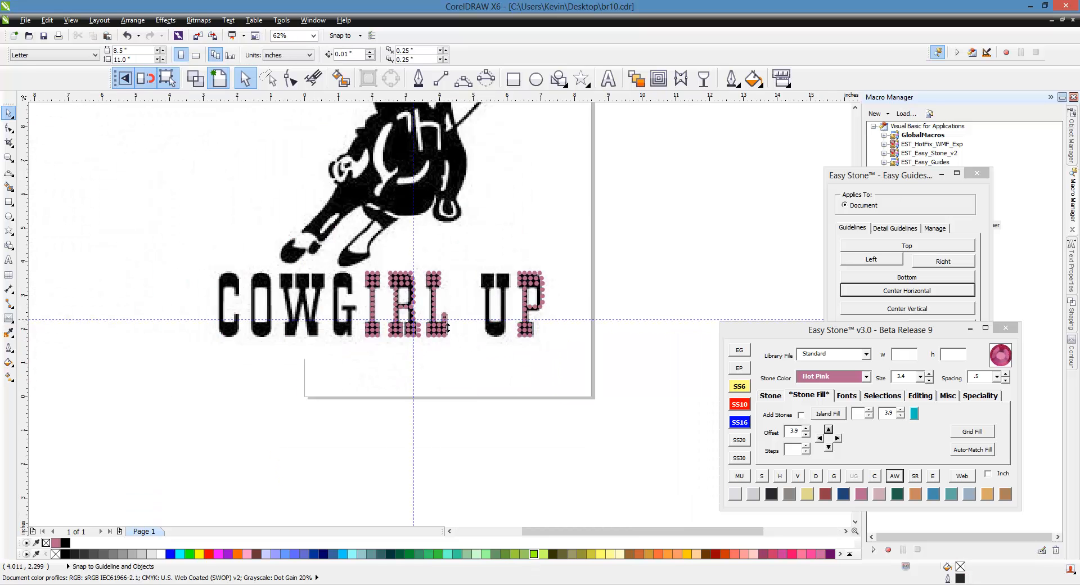
{"action": "scroll", "coordinate": [558, 350], "scroll_direction": "up", "scroll_amount": 1}
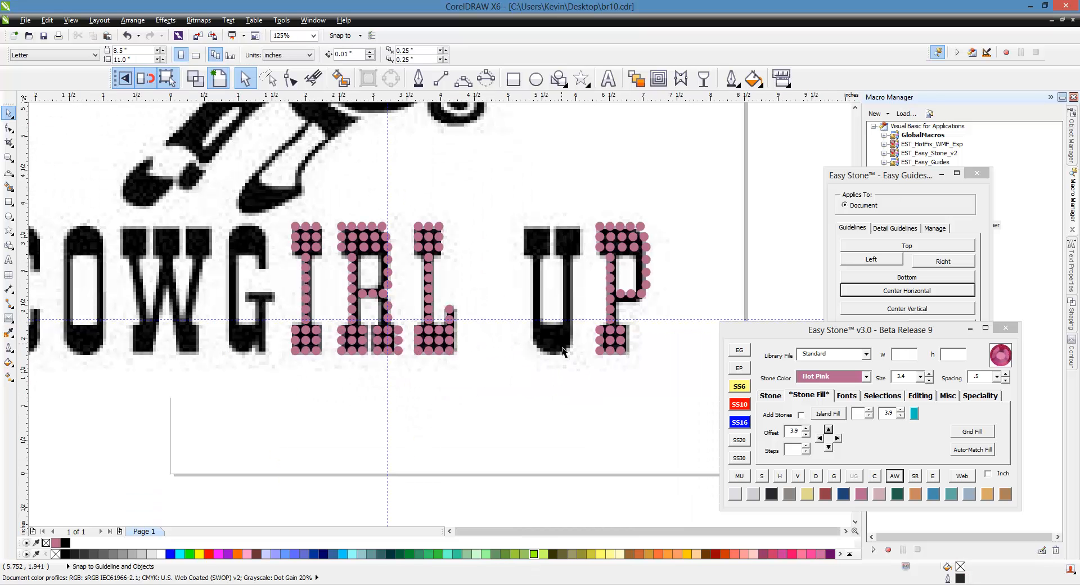
{"action": "scroll", "coordinate": [563, 351], "scroll_direction": "down", "scroll_amount": 1}
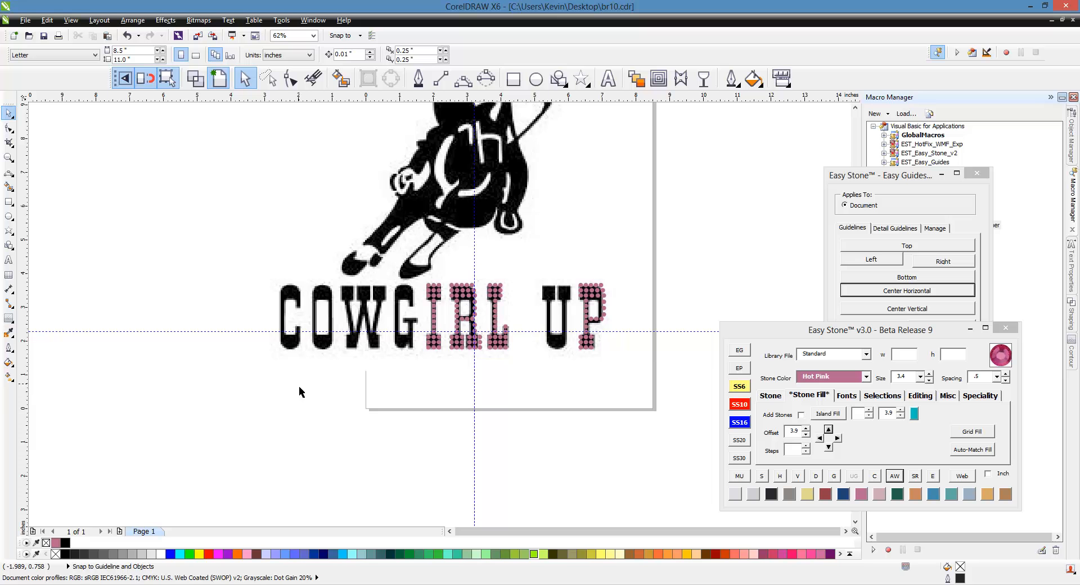
{"action": "scroll", "coordinate": [300, 349], "scroll_direction": "up", "scroll_amount": 2}
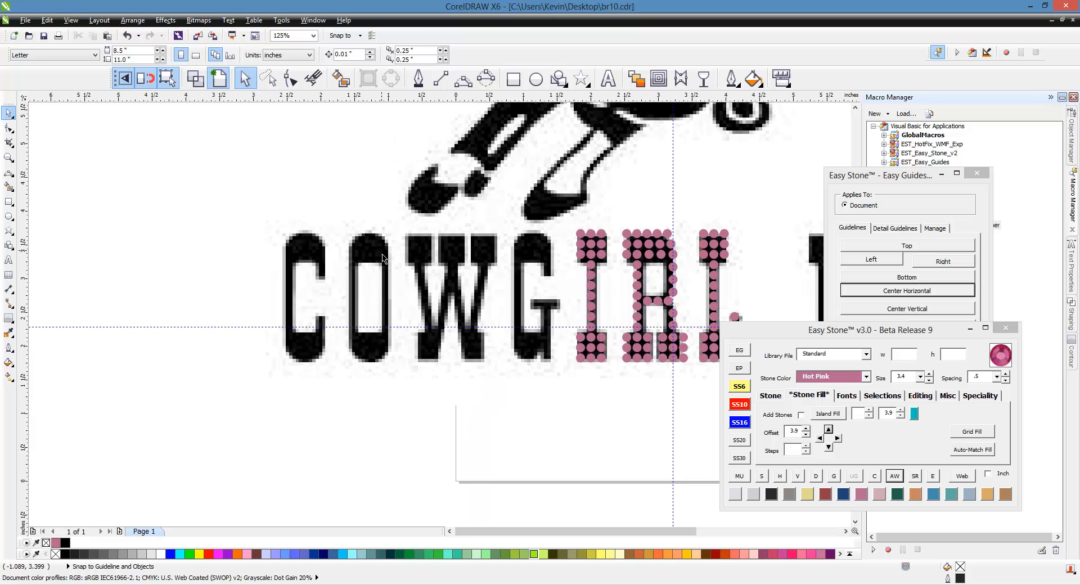
{"action": "left_click", "coordinate": [588, 239]}
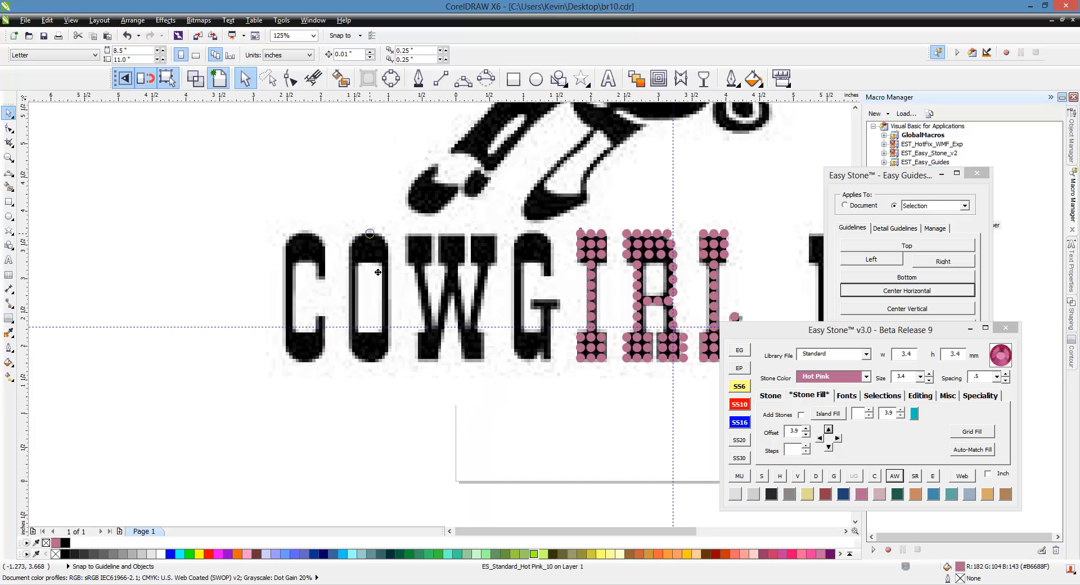
{"action": "left_click_drag", "start_coordinate": [377, 272], "coordinate": [377, 272]}
{"action": "left_click_drag", "start_coordinate": [581, 360], "coordinate": [369, 378]}
{"action": "right_click", "coordinate": [370, 378]}
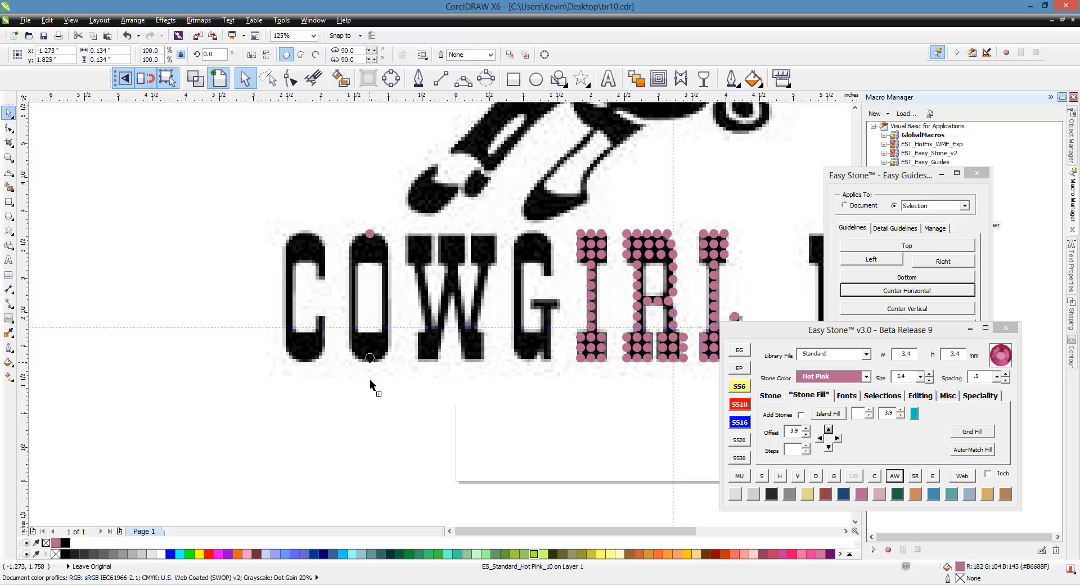
{"action": "left_click", "coordinate": [369, 235], "text": "shift"}
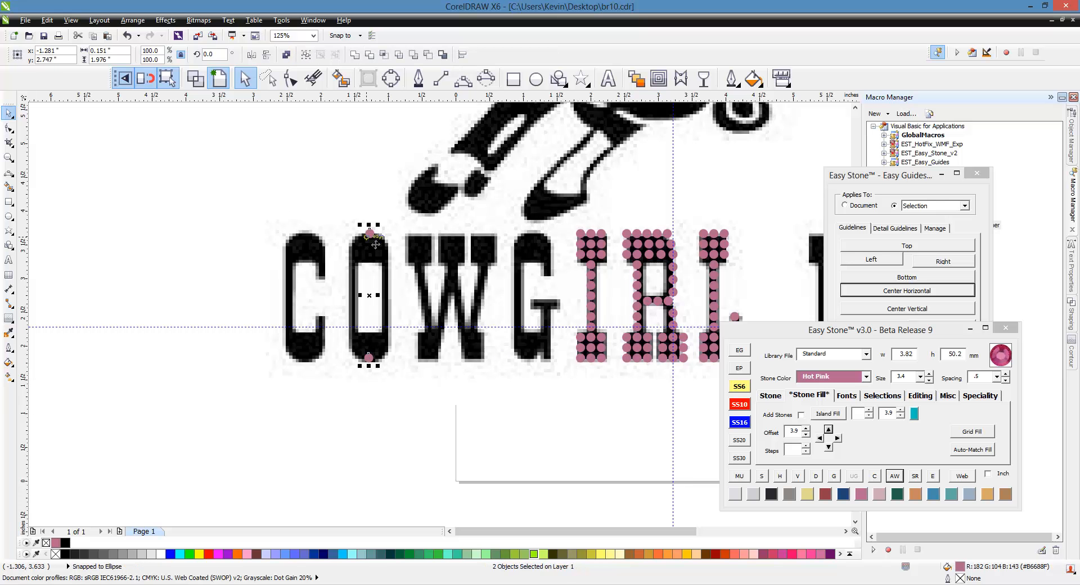
{"action": "left_click", "coordinate": [384, 435]}
Step: Copy the O's bottom center stone upward twice at 3.9 offset
{"action": "scroll", "coordinate": [366, 355], "scroll_direction": "up", "scroll_amount": 2}
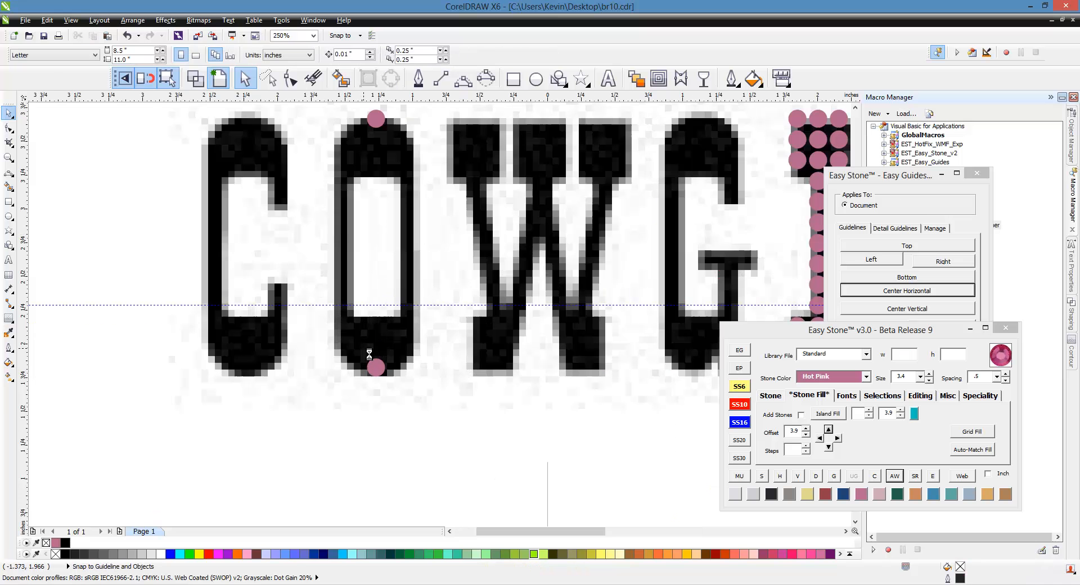
{"action": "left_click", "coordinate": [376, 366]}
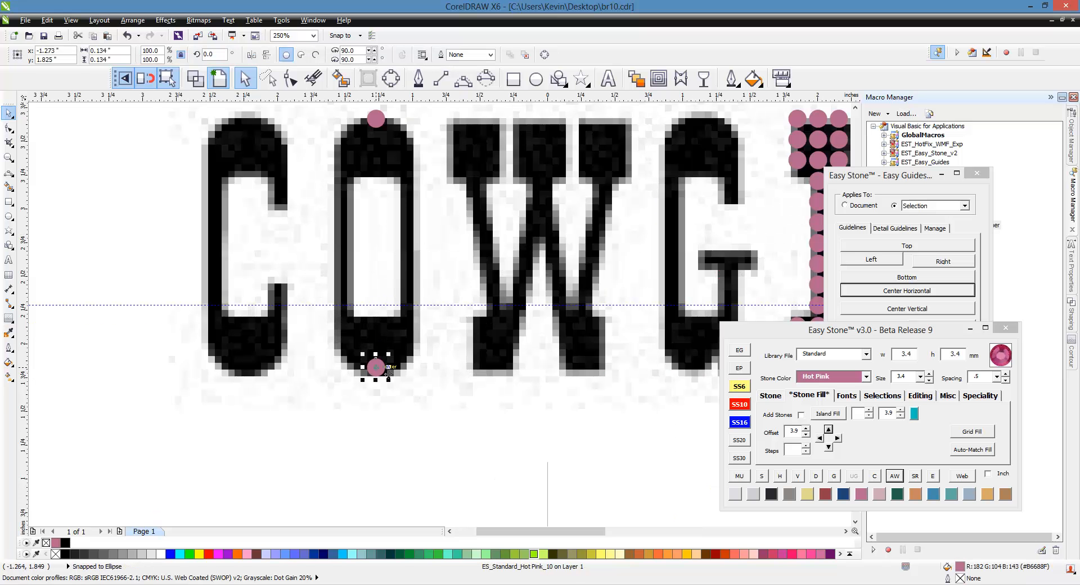
{"action": "left_click", "coordinate": [829, 431]}
{"action": "left_click", "coordinate": [829, 430]}
{"action": "left_click", "coordinate": [454, 468]}
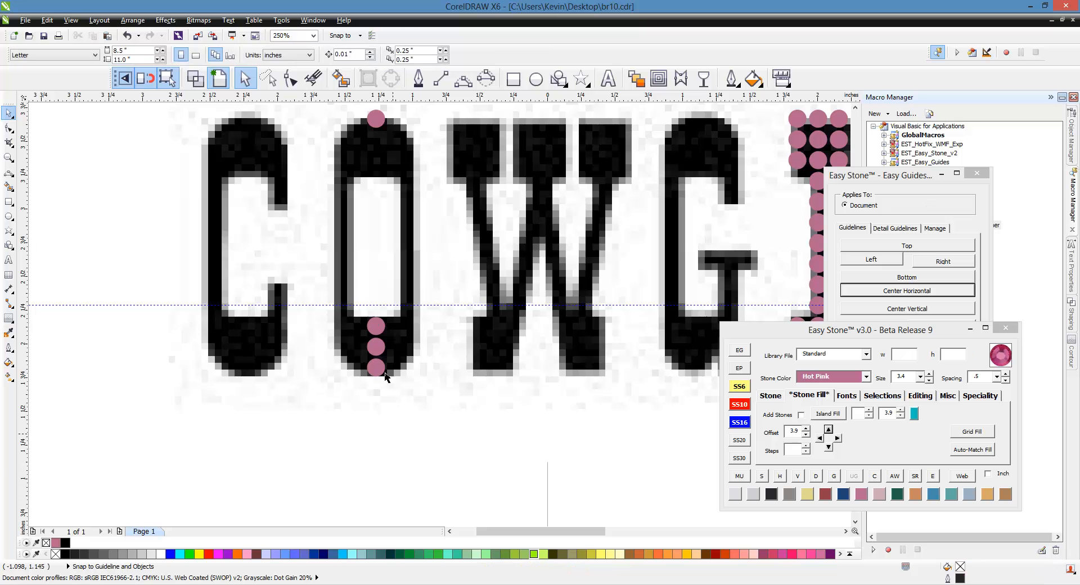
Step: Copy the O's bottom stone once to the right at 3.9 offset and center the pair beneath the stone column
{"action": "left_click", "coordinate": [378, 121]}
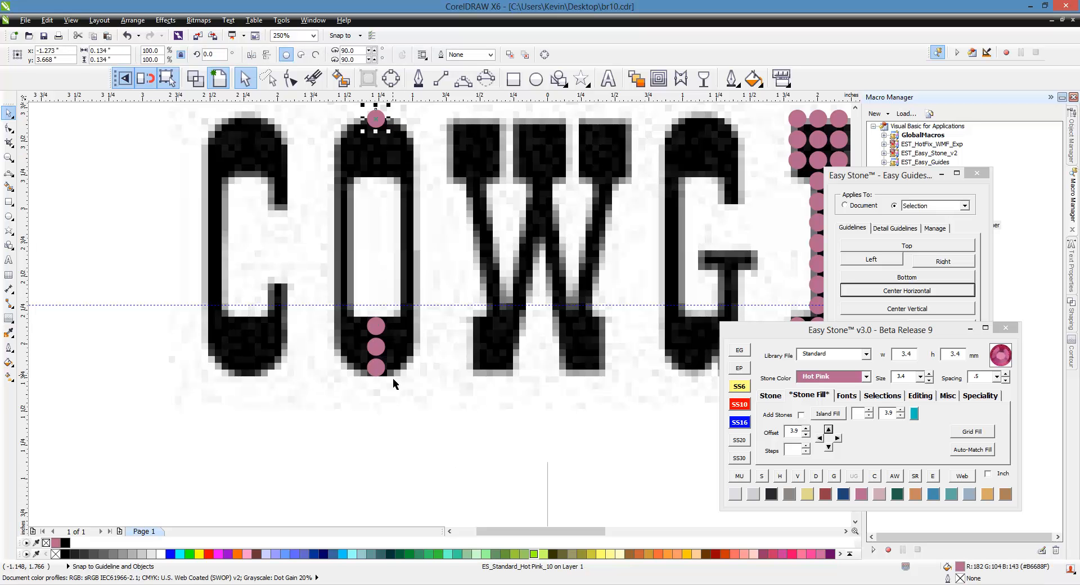
{"action": "scroll", "coordinate": [371, 380], "scroll_direction": "up", "scroll_amount": 3}
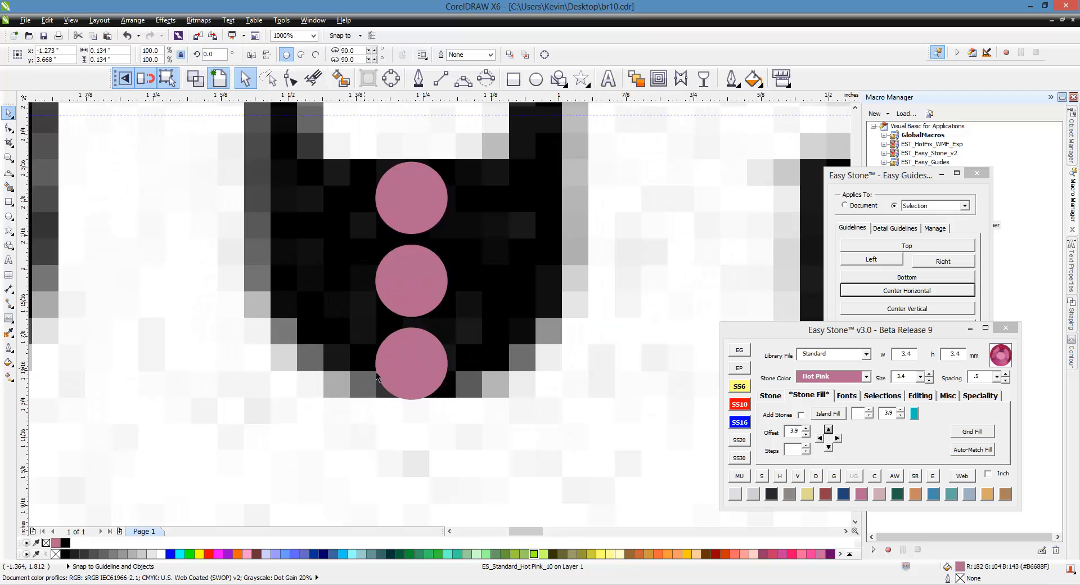
{"action": "scroll", "coordinate": [456, 373], "scroll_direction": "down", "scroll_amount": 2}
{"action": "scroll", "coordinate": [433, 400], "scroll_direction": "down", "scroll_amount": 1}
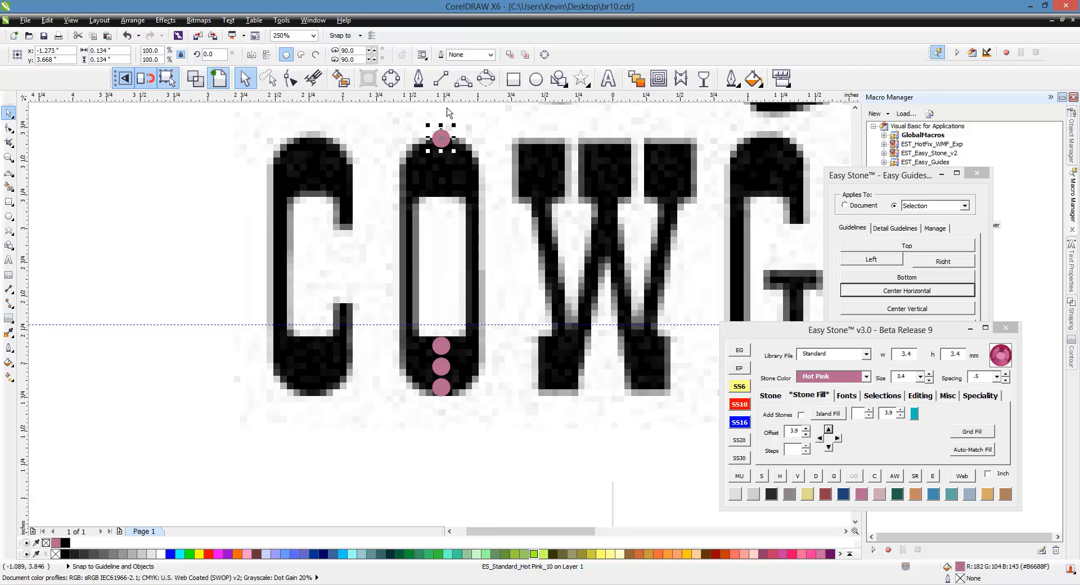
{"action": "left_click", "coordinate": [468, 395]}
{"action": "scroll", "coordinate": [467, 394], "scroll_direction": "up", "scroll_amount": 1}
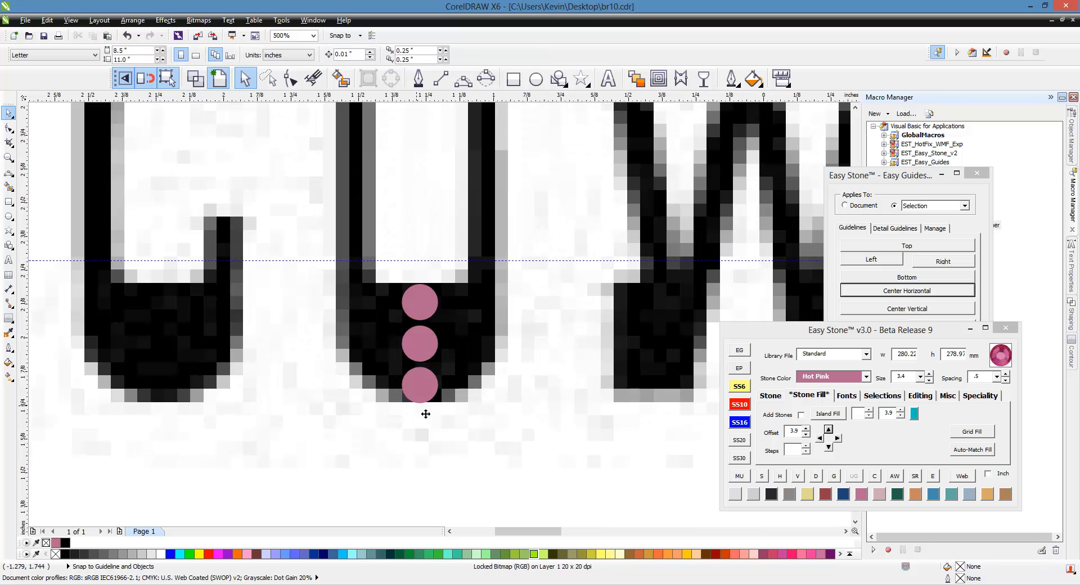
{"action": "left_click", "coordinate": [423, 404]}
{"action": "scroll", "coordinate": [425, 408], "scroll_direction": "up", "scroll_amount": 1}
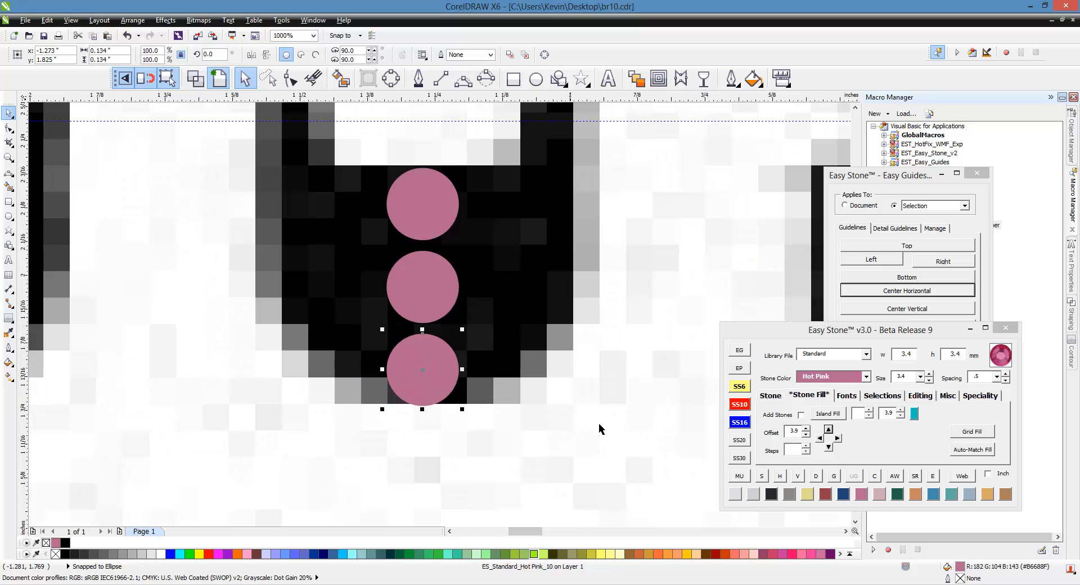
{"action": "left_click", "coordinate": [838, 438]}
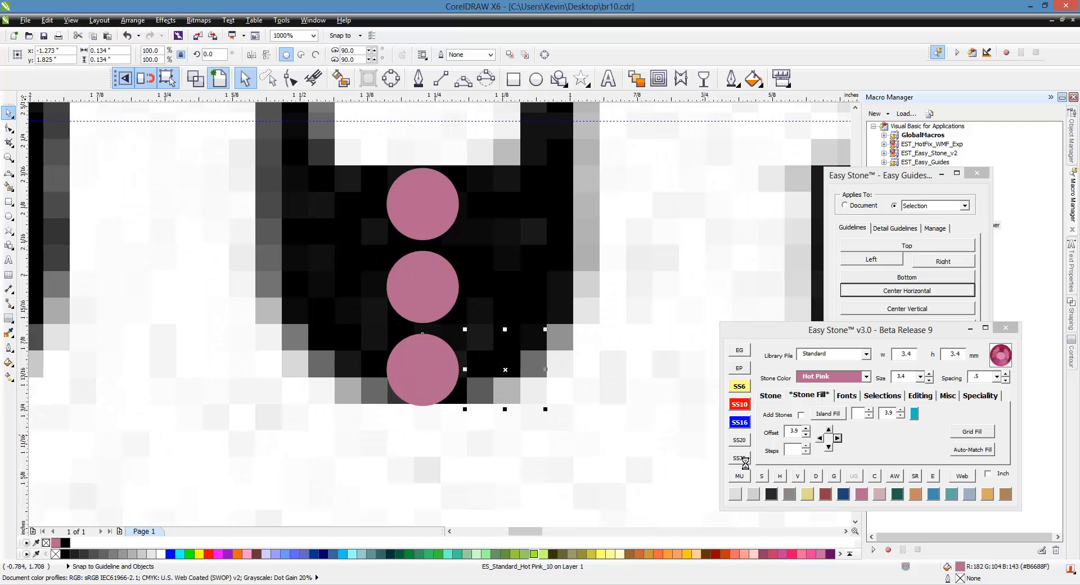
{"action": "left_click", "coordinate": [419, 399], "text": "shift"}
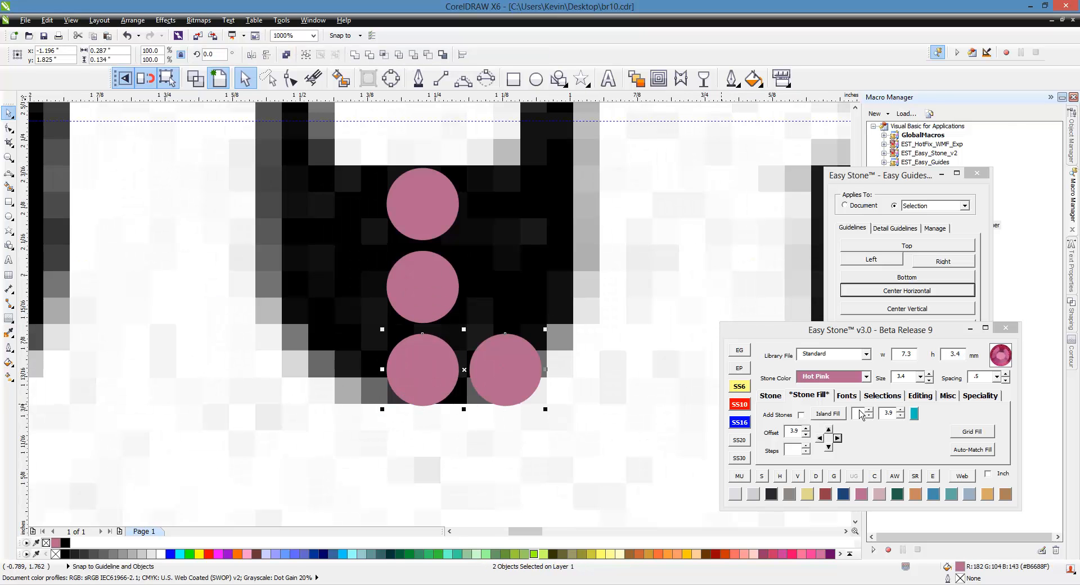
{"action": "left_click", "coordinate": [820, 437]}
{"action": "left_click", "coordinate": [481, 467]}
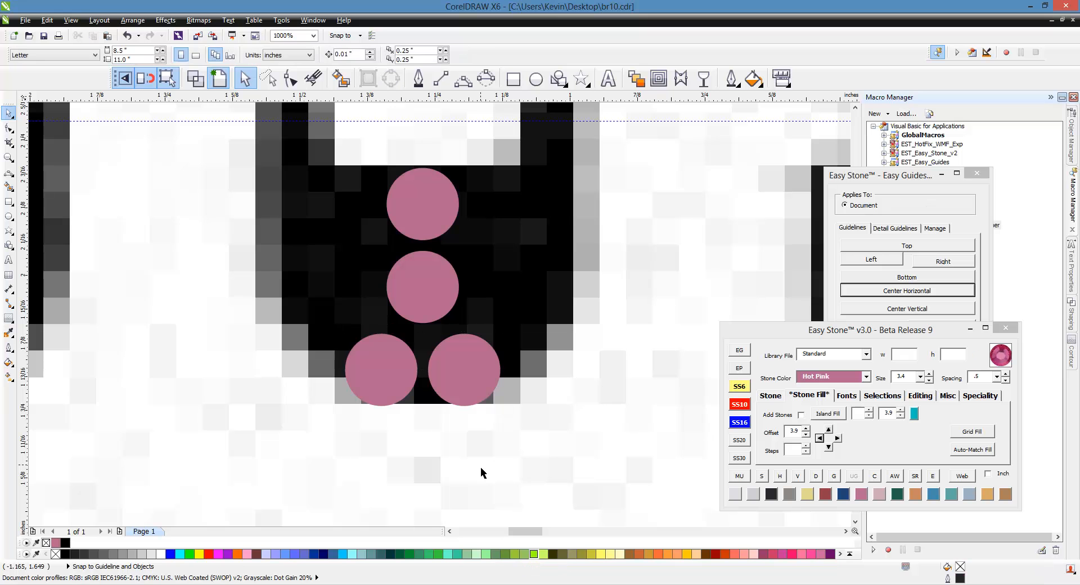
Step: Copy the O's second-row center stone once to the left and once to the right at 3.9 offset
{"action": "left_click", "coordinate": [426, 316]}
{"action": "left_click", "coordinate": [819, 438]}
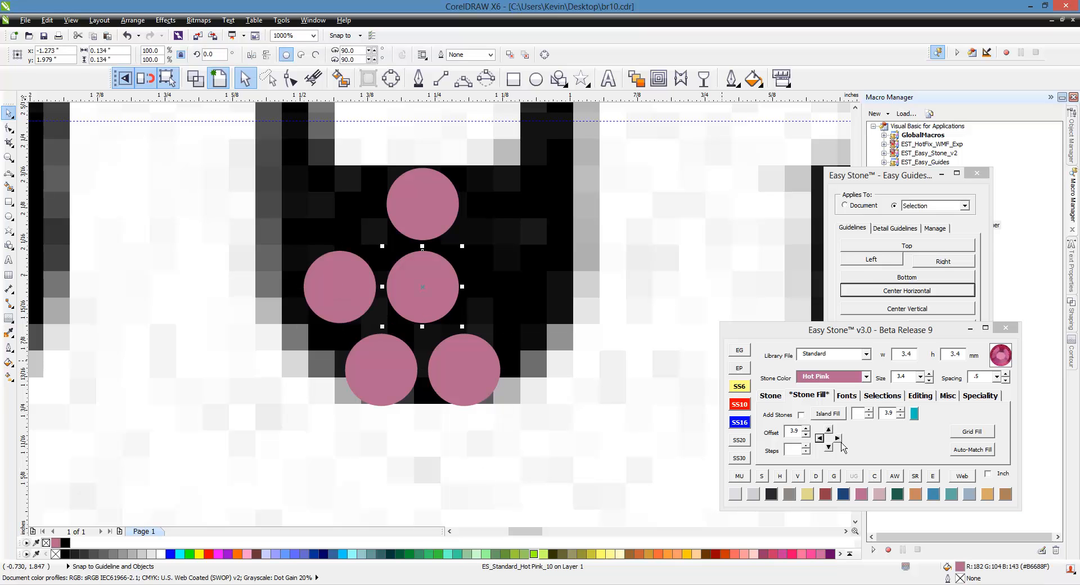
{"action": "left_click", "coordinate": [841, 442]}
{"action": "key", "text": "Escape"}
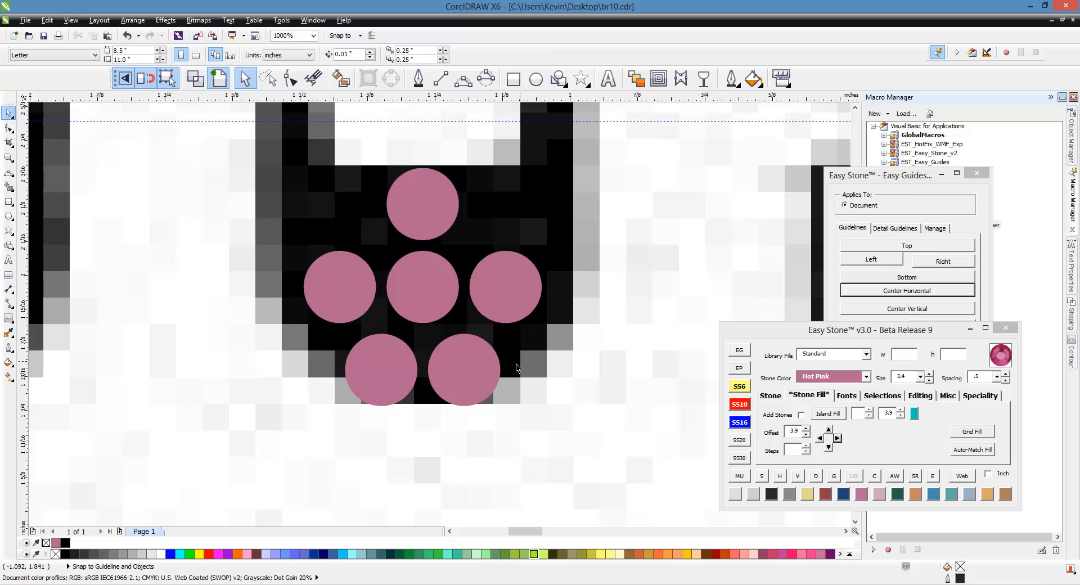
{"action": "scroll", "coordinate": [382, 320], "scroll_direction": "down", "scroll_amount": 2}
{"action": "scroll", "coordinate": [375, 317], "scroll_direction": "up", "scroll_amount": 2}
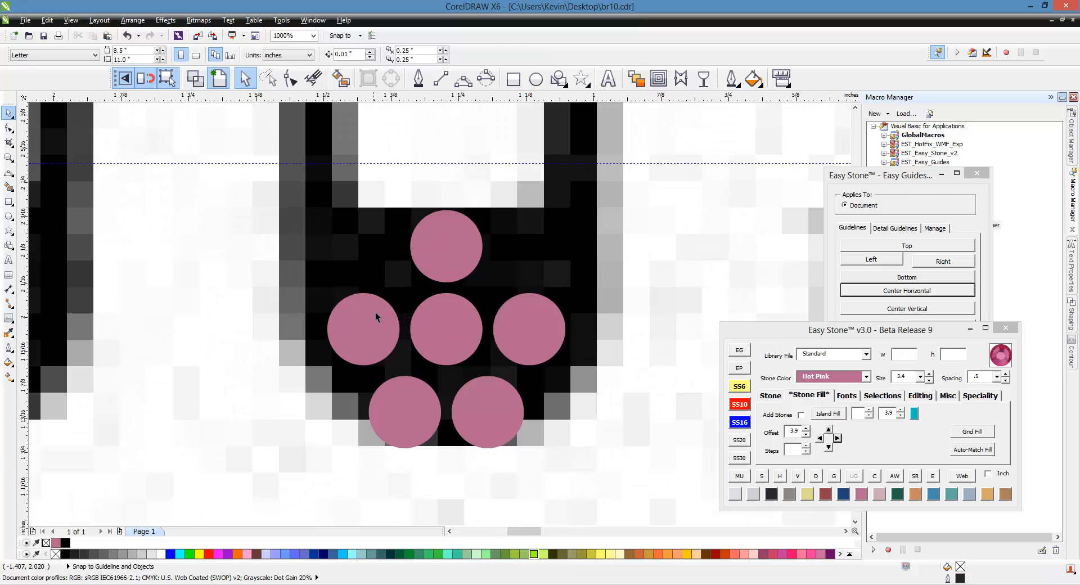
Step: Move the second row's left stone outward to the O's left edge
{"action": "left_click", "coordinate": [373, 326]}
{"action": "scroll", "coordinate": [376, 332], "scroll_direction": "up", "scroll_amount": 1}
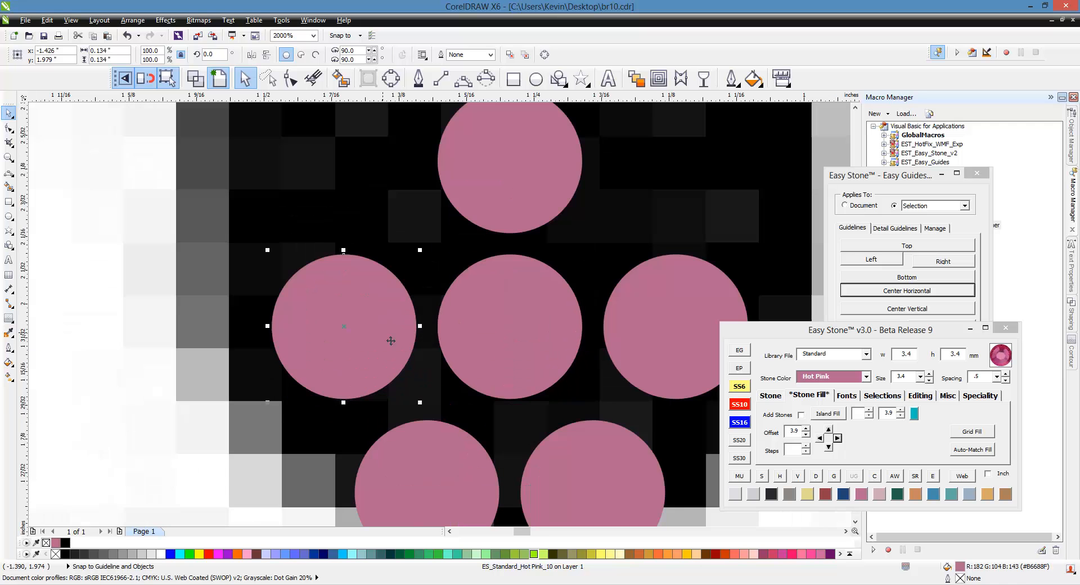
{"action": "key", "text": "Escape"}
{"action": "left_click_drag", "start_coordinate": [405, 360], "coordinate": [340, 364]}
{"action": "scroll", "coordinate": [278, 320], "scroll_direction": "down", "scroll_amount": 1}
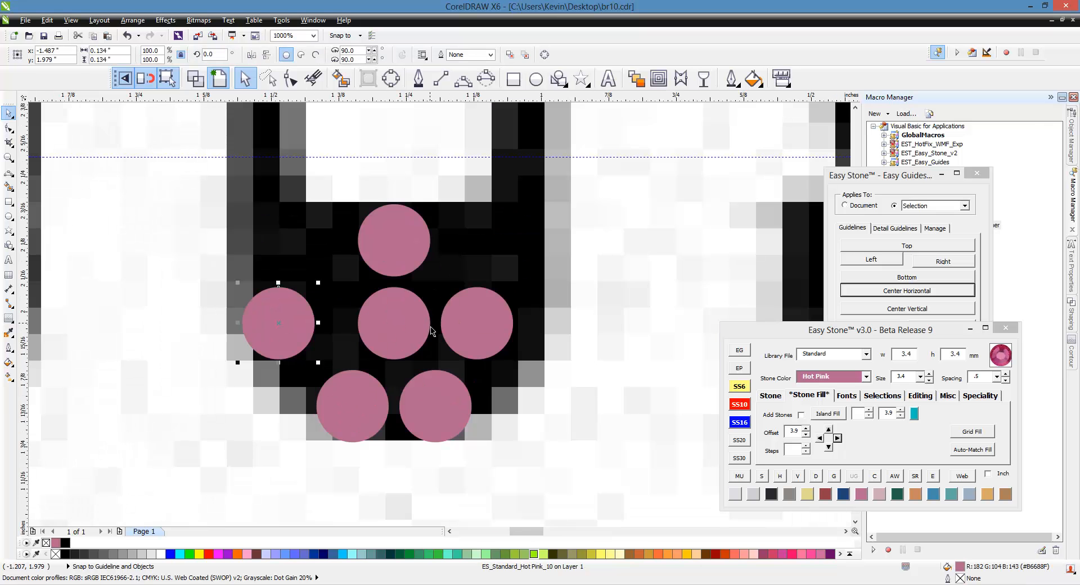
Step: Delete the second row's right stone and move its center stone left, closer to the edge stone
{"action": "left_click", "coordinate": [458, 338]}
{"action": "key", "text": "Delete"}
{"action": "scroll", "coordinate": [419, 328], "scroll_direction": "up", "scroll_amount": 1}
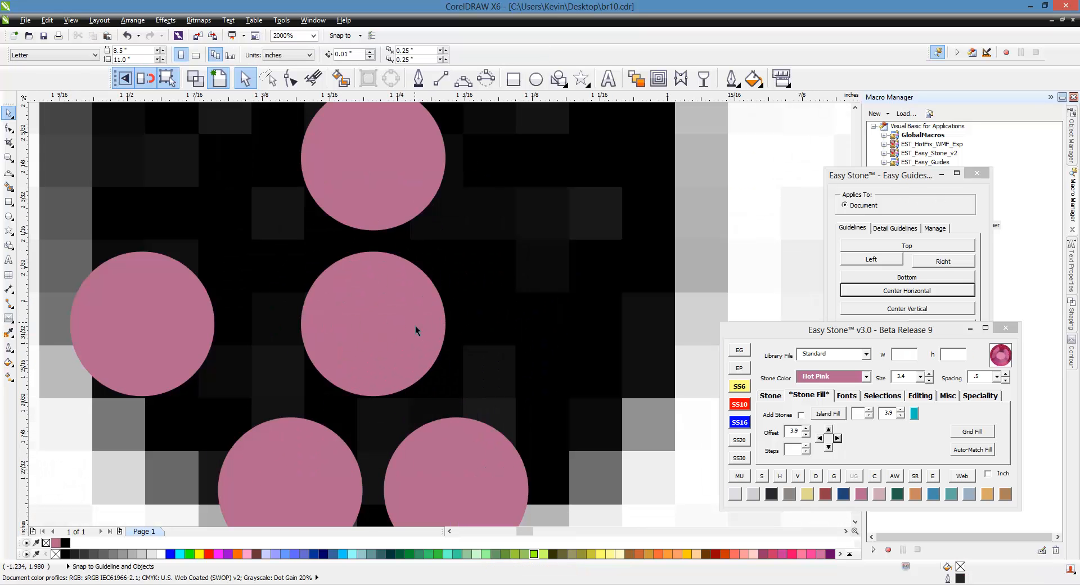
{"action": "left_click_drag", "start_coordinate": [415, 330], "coordinate": [374, 324]}
{"action": "scroll", "coordinate": [357, 334], "scroll_direction": "down", "scroll_amount": 1}
{"action": "scroll", "coordinate": [361, 323], "scroll_direction": "up", "scroll_amount": 1}
{"action": "scroll", "coordinate": [341, 335], "scroll_direction": "down", "scroll_amount": 2}
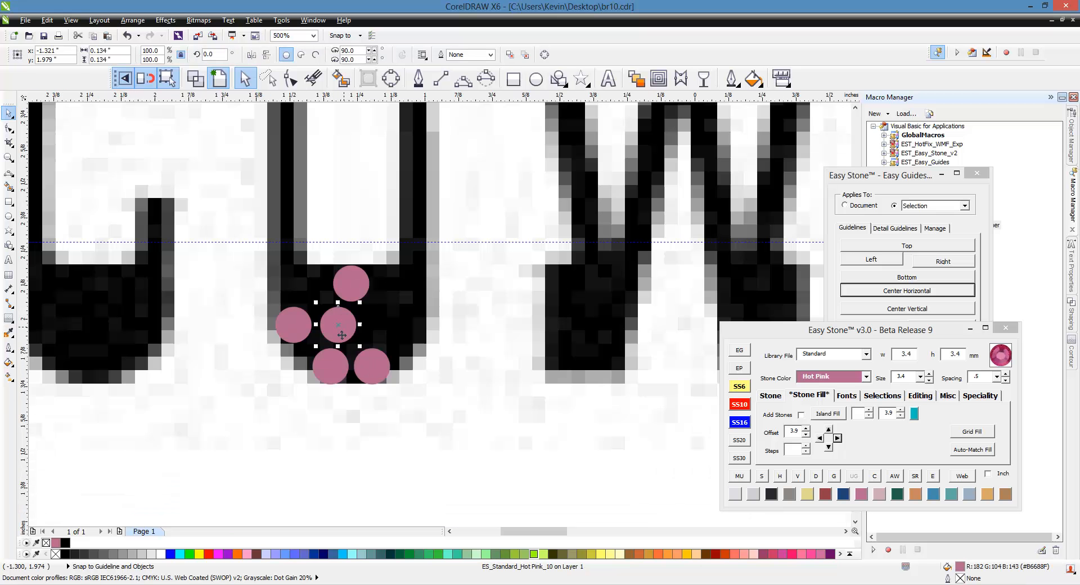
Step: Copy the left edge stone of the O's second row upward five times at 3.9 offset to build the left stem
{"action": "left_click", "coordinate": [303, 331]}
{"action": "left_click", "coordinate": [832, 439]}
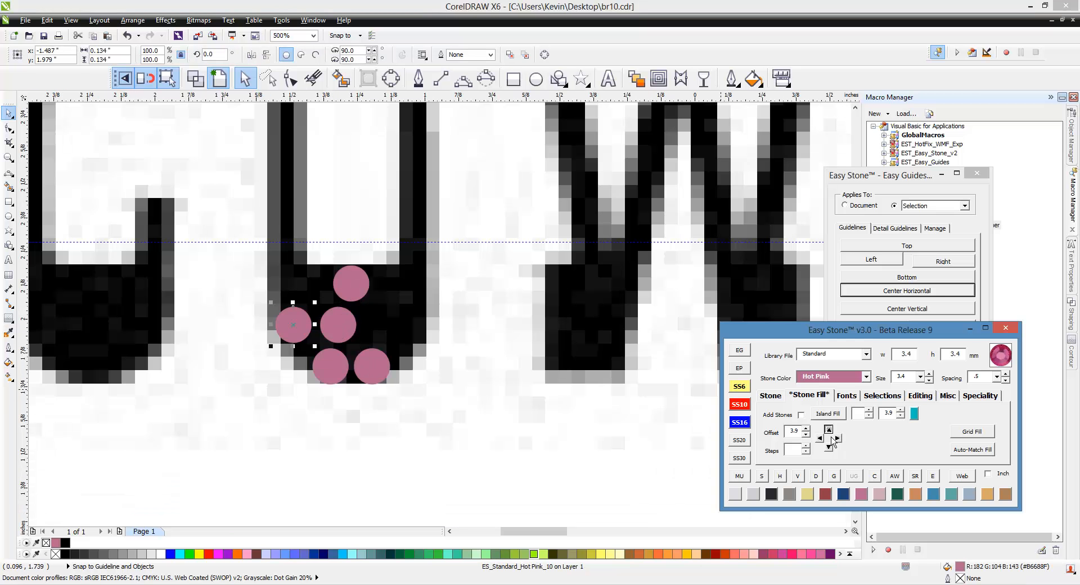
{"action": "left_click", "coordinate": [831, 440]}
{"action": "left_click", "coordinate": [832, 440]}
{"action": "left_click", "coordinate": [832, 439]}
{"action": "left_click", "coordinate": [831, 439]}
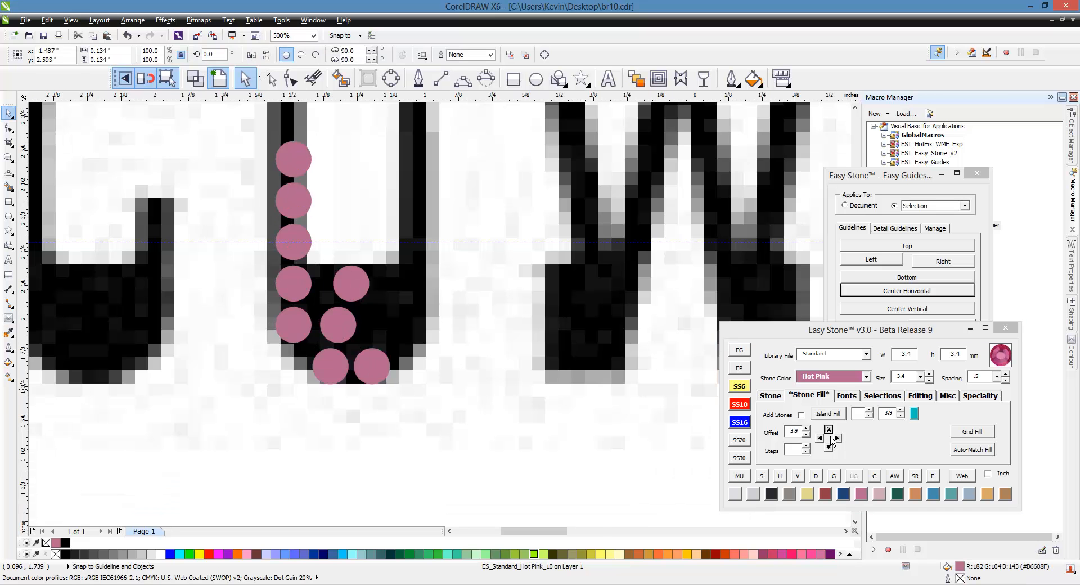
{"action": "left_click", "coordinate": [414, 372]}
{"action": "scroll", "coordinate": [419, 373], "scroll_direction": "down", "scroll_amount": 1}
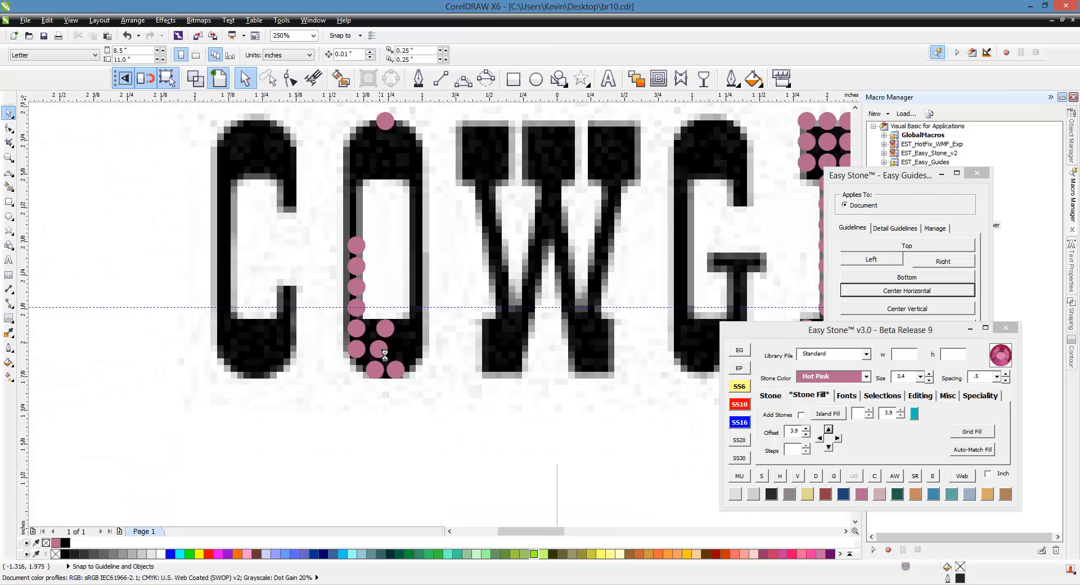
Step: Duplicate the O's six-stone left column onto its right stem
{"action": "scroll", "coordinate": [385, 354], "scroll_direction": "up", "scroll_amount": 1}
{"action": "left_click_drag", "start_coordinate": [285, 119], "coordinate": [369, 360]}
{"action": "scroll", "coordinate": [357, 174], "scroll_direction": "up", "scroll_amount": 1}
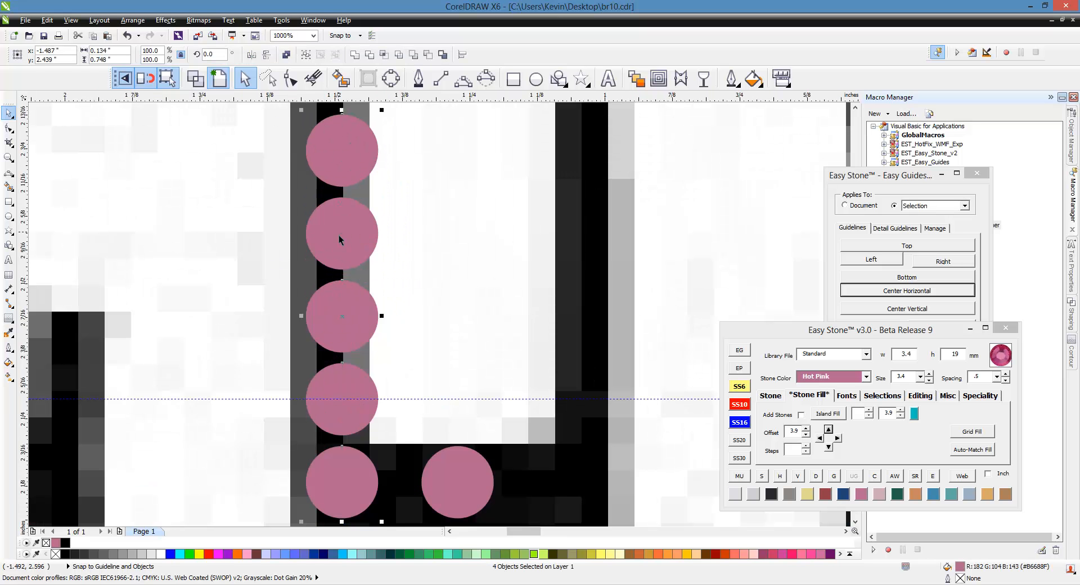
{"action": "left_click", "coordinate": [362, 242], "text": "shift"}
{"action": "left_click", "coordinate": [265, 229]}
{"action": "scroll", "coordinate": [270, 212], "scroll_direction": "down", "scroll_amount": 1}
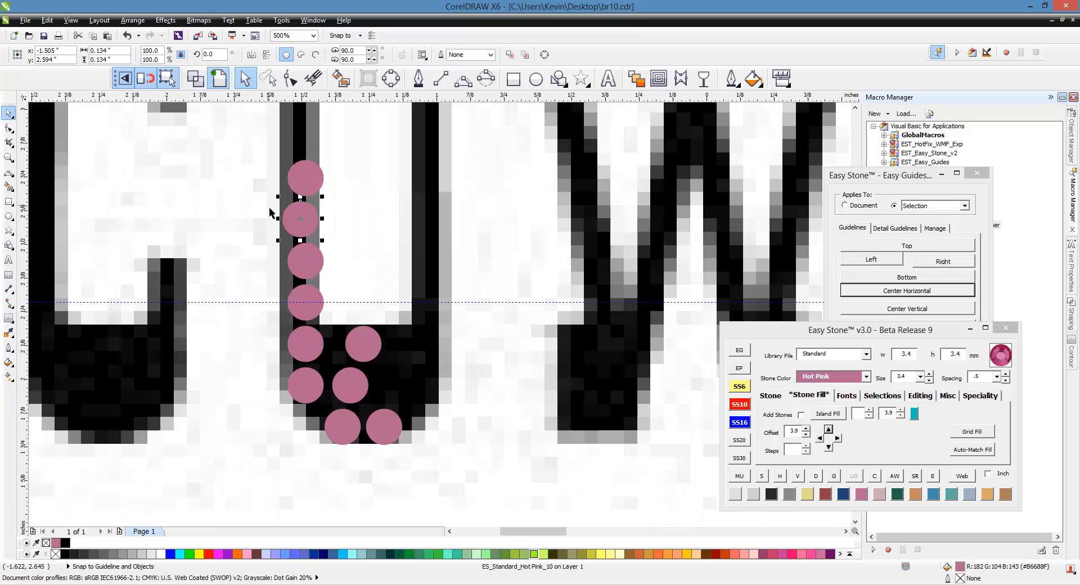
{"action": "left_click_drag", "start_coordinate": [253, 146], "coordinate": [346, 419]}
{"action": "scroll", "coordinate": [345, 241], "scroll_direction": "up", "scroll_amount": 1}
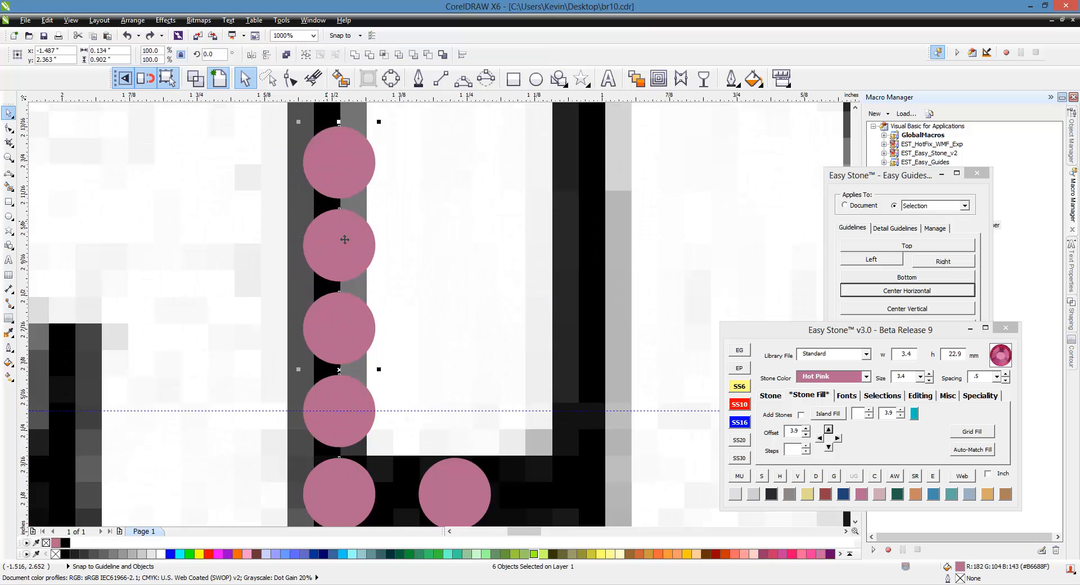
{"action": "left_click_drag", "start_coordinate": [349, 253], "coordinate": [603, 274]}
{"action": "scroll", "coordinate": [466, 223], "scroll_direction": "down", "scroll_amount": 1}
{"action": "left_click", "coordinate": [533, 503]}
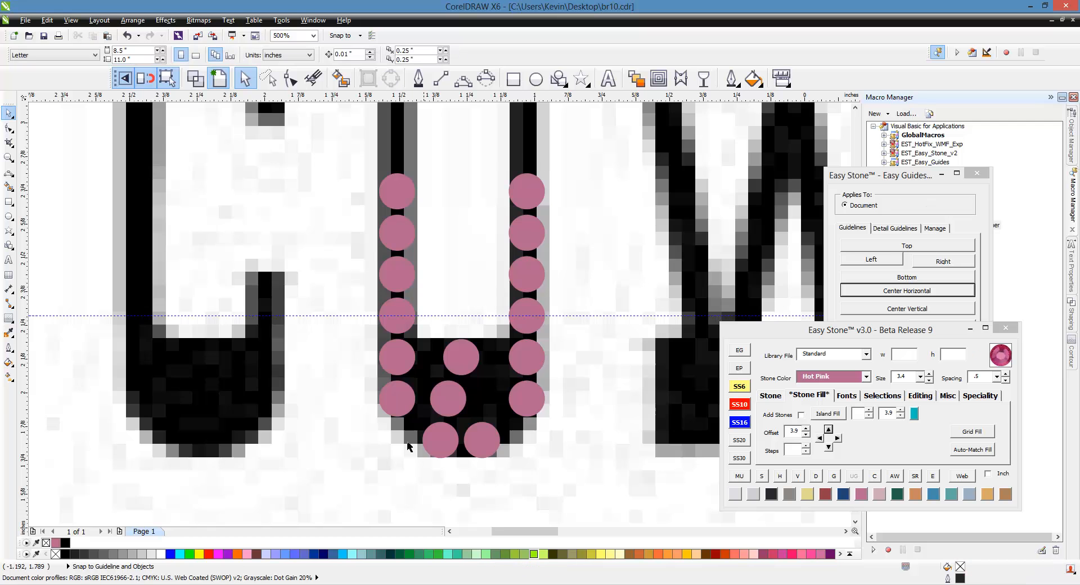
Step: Rearrange the O's bottom row into a curved row of three stones, copying the right stone outward and centering the middle one
{"action": "scroll", "coordinate": [471, 462], "scroll_direction": "up", "scroll_amount": 1}
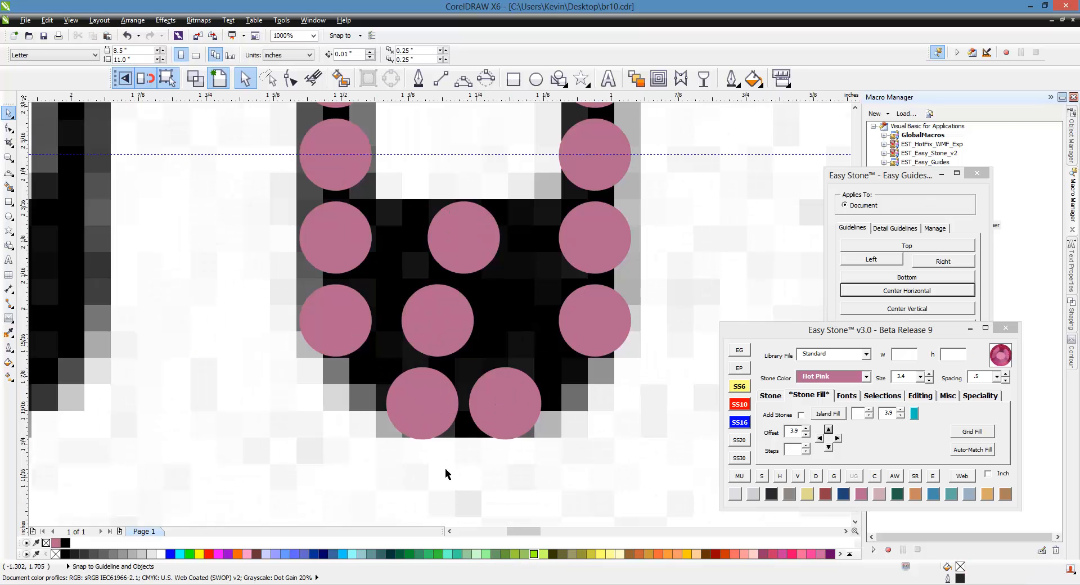
{"action": "scroll", "coordinate": [445, 468], "scroll_direction": "up", "scroll_amount": 1}
{"action": "left_click_drag", "start_coordinate": [409, 399], "coordinate": [342, 353]}
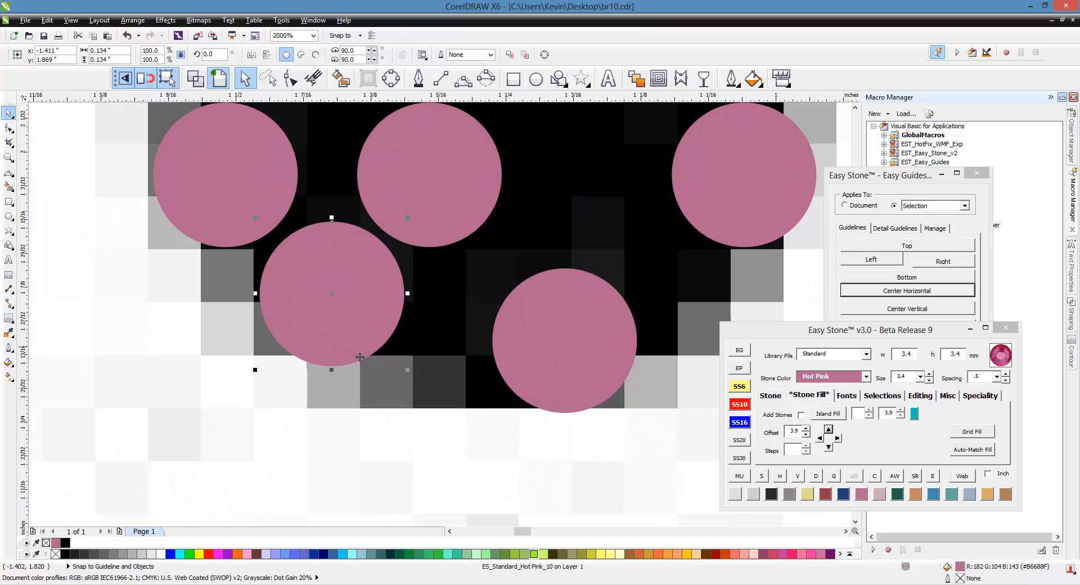
{"action": "left_click_drag", "start_coordinate": [582, 387], "coordinate": [668, 359]}
{"action": "left_click_drag", "start_coordinate": [355, 328], "coordinate": [345, 346]}
{"action": "left_click_drag", "start_coordinate": [512, 356], "coordinate": [498, 353]}
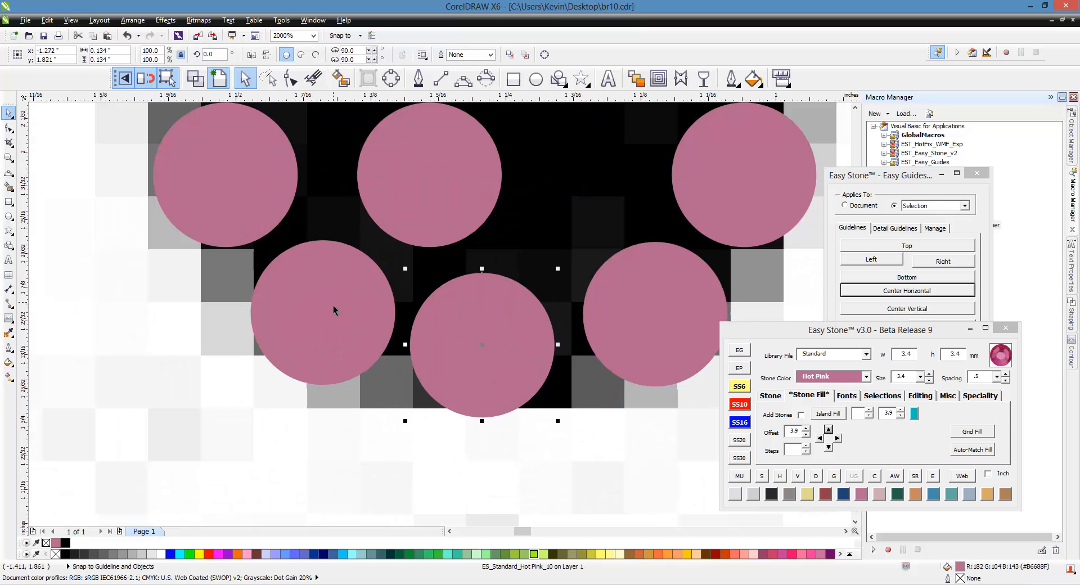
Step: Move the bottom row's left stone outward and level it with the right stone
{"action": "left_click_drag", "start_coordinate": [333, 305], "coordinate": [319, 307]}
{"action": "left_click", "coordinate": [629, 319]}
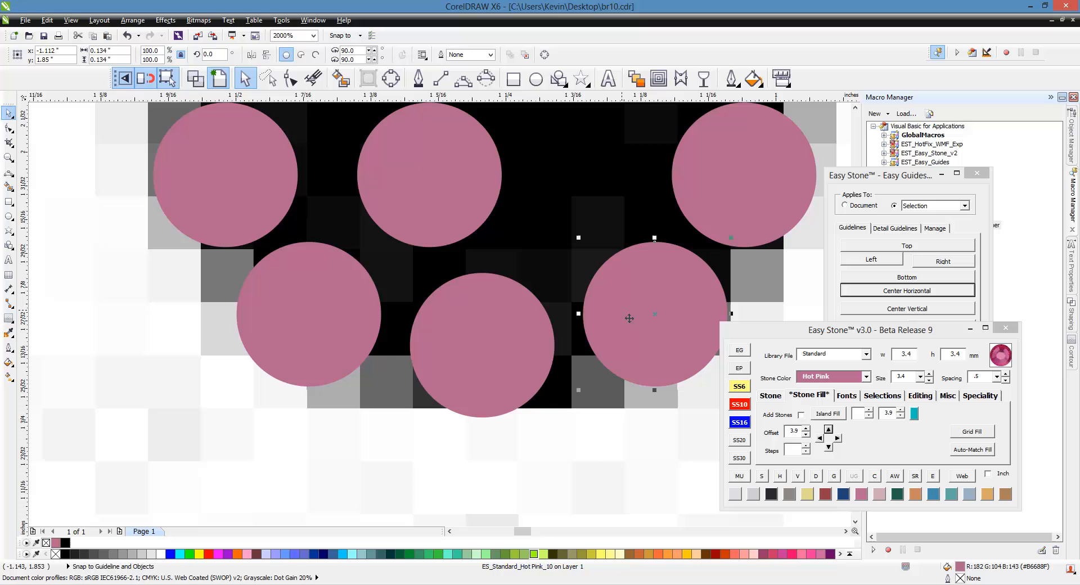
{"action": "left_click", "coordinate": [313, 299], "text": "shift"}
{"action": "left_click", "coordinate": [503, 464]}
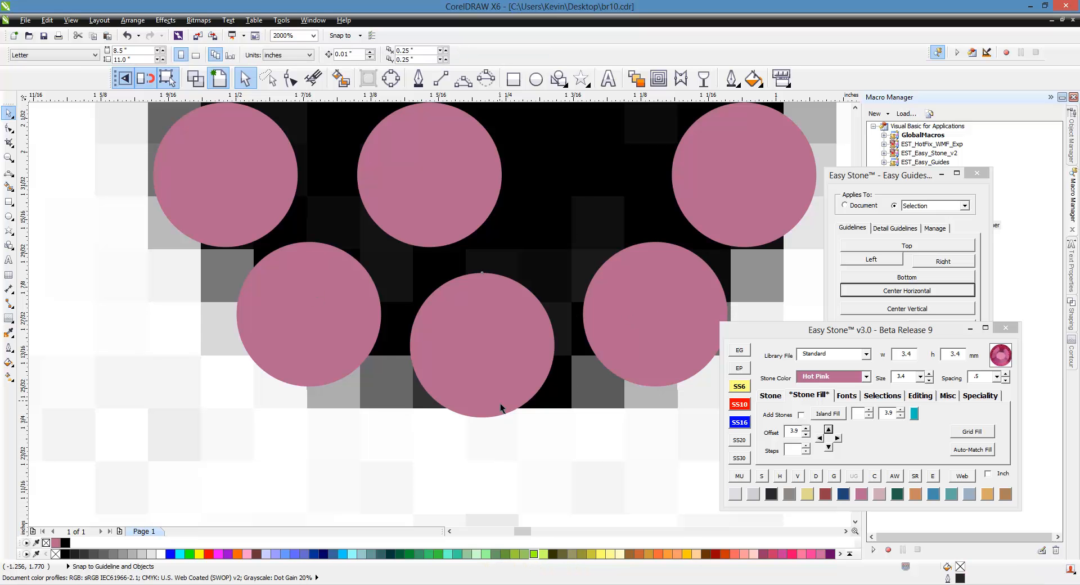
{"action": "left_click", "coordinate": [501, 402]}
Step: Move the third row's single inner stone down into the second row and space the row's two inner stones evenly
{"action": "scroll", "coordinate": [442, 430], "scroll_direction": "down", "scroll_amount": 1}
{"action": "scroll", "coordinate": [445, 305], "scroll_direction": "up", "scroll_amount": 1}
{"action": "left_click_drag", "start_coordinate": [446, 306], "coordinate": [433, 313]}
{"action": "left_click_drag", "start_coordinate": [499, 181], "coordinate": [579, 324]}
{"action": "left_click_drag", "start_coordinate": [460, 330], "coordinate": [435, 328]}
{"action": "left_click", "coordinate": [610, 339]}
{"action": "left_click", "coordinate": [590, 330]}
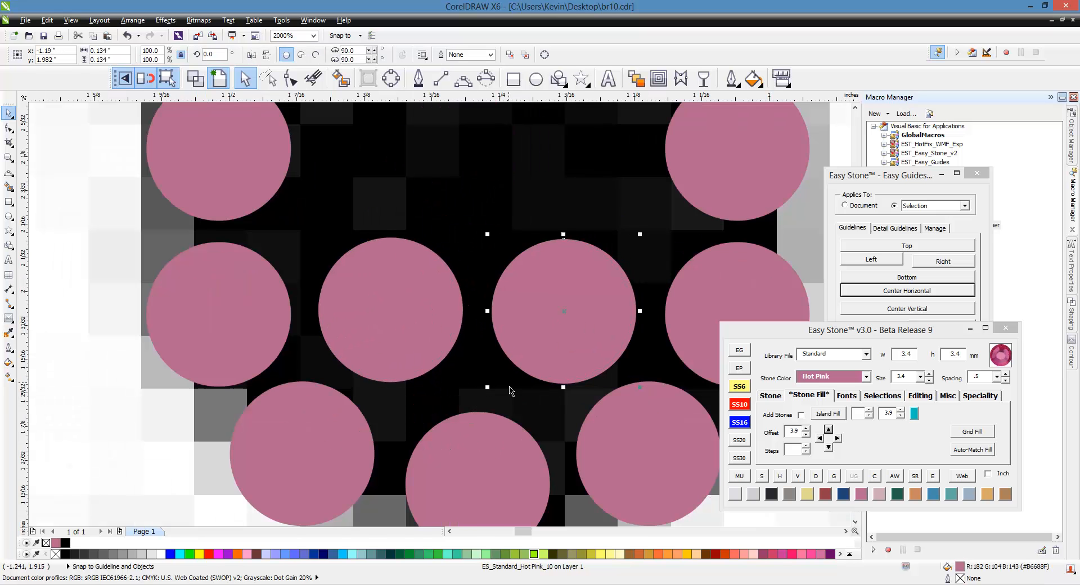
Step: Fill the O's third row with two SS6 stones made from a copy of the second row's right inner stone
{"action": "scroll", "coordinate": [495, 302], "scroll_direction": "down", "scroll_amount": 1}
{"action": "scroll", "coordinate": [495, 301], "scroll_direction": "up", "scroll_amount": 1}
{"action": "left_click_drag", "start_coordinate": [560, 369], "coordinate": [598, 244]}
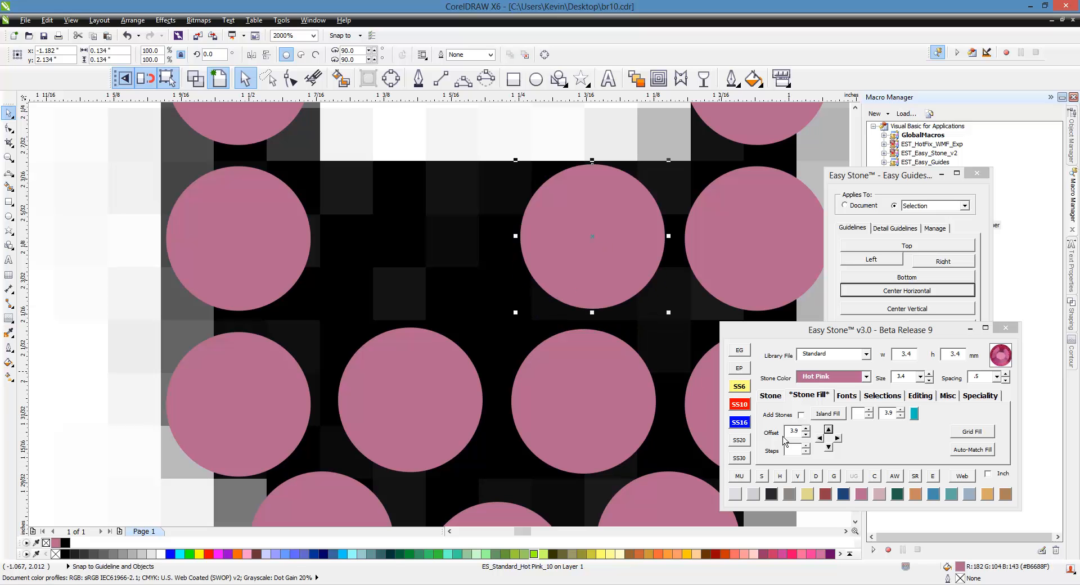
{"action": "left_click", "coordinate": [742, 387]}
{"action": "left_click_drag", "start_coordinate": [611, 274], "coordinate": [621, 276]}
{"action": "left_click_drag", "start_coordinate": [604, 274], "coordinate": [388, 275]}
{"action": "right_click", "coordinate": [439, 280]}
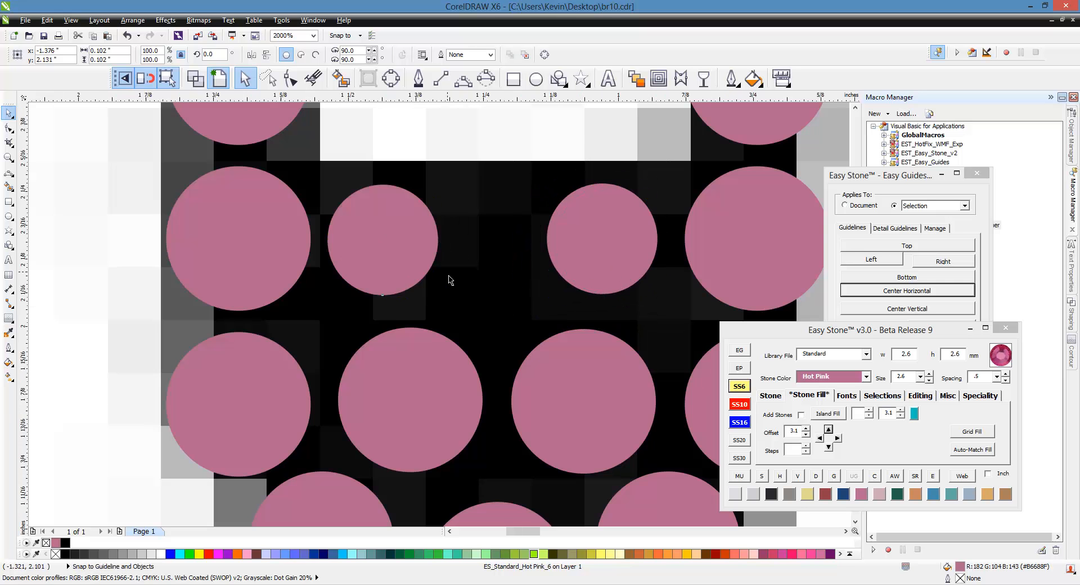
Step: Nudge the two inner stones of the O's second row to even out their spacing
{"action": "scroll", "coordinate": [462, 344], "scroll_direction": "down", "scroll_amount": 1}
{"action": "scroll", "coordinate": [463, 344], "scroll_direction": "up", "scroll_amount": 1}
{"action": "left_click_drag", "start_coordinate": [466, 334], "coordinate": [467, 323]}
{"action": "left_click_drag", "start_coordinate": [640, 365], "coordinate": [641, 355]}
{"action": "left_click_drag", "start_coordinate": [464, 353], "coordinate": [462, 358]}
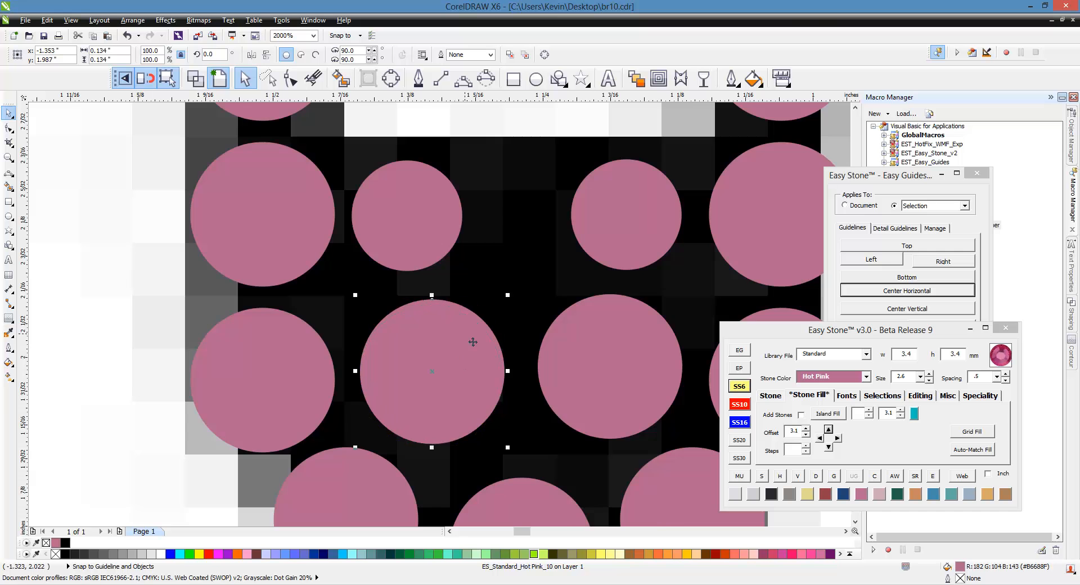
{"action": "scroll", "coordinate": [466, 339], "scroll_direction": "down", "scroll_amount": 2}
{"action": "left_click", "coordinate": [460, 440]}
{"action": "scroll", "coordinate": [464, 441], "scroll_direction": "down", "scroll_amount": 1}
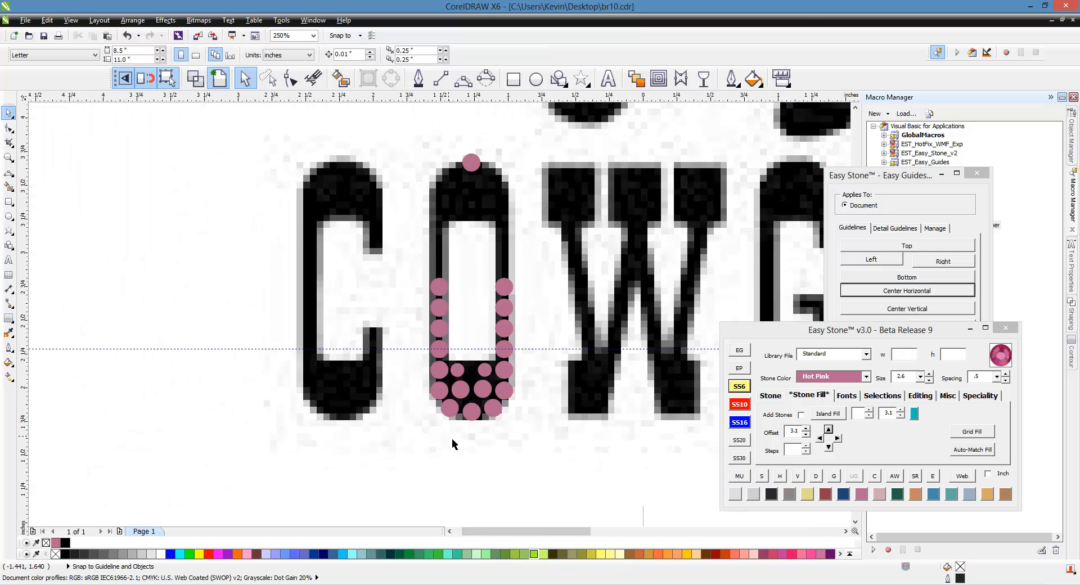
Step: Delete both SS6 stones from the O's third row
{"action": "scroll", "coordinate": [454, 441], "scroll_direction": "up", "scroll_amount": 3}
{"action": "left_click", "coordinate": [388, 306]}
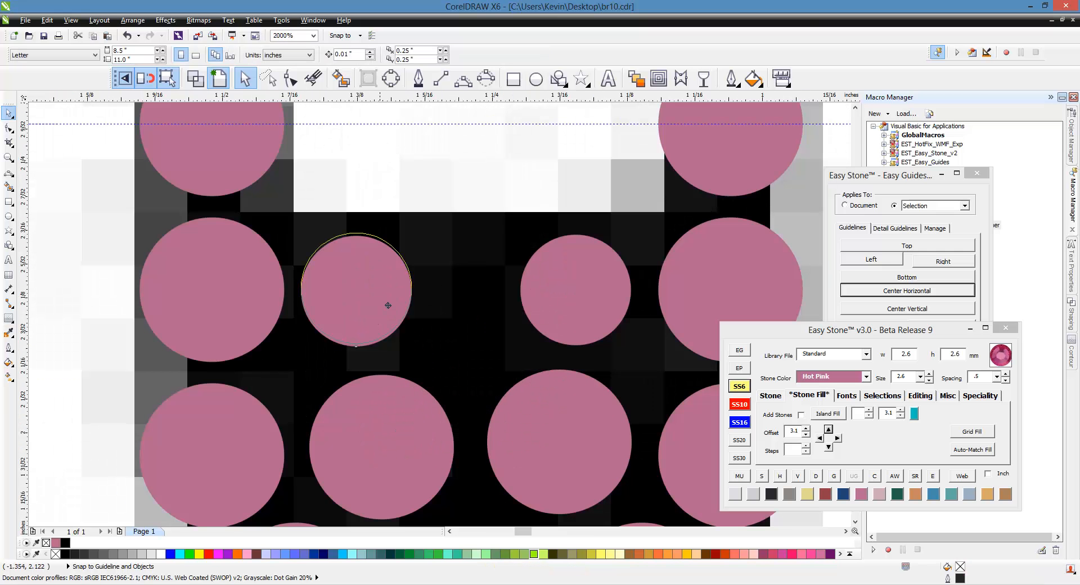
{"action": "left_click", "coordinate": [606, 309], "text": "shift"}
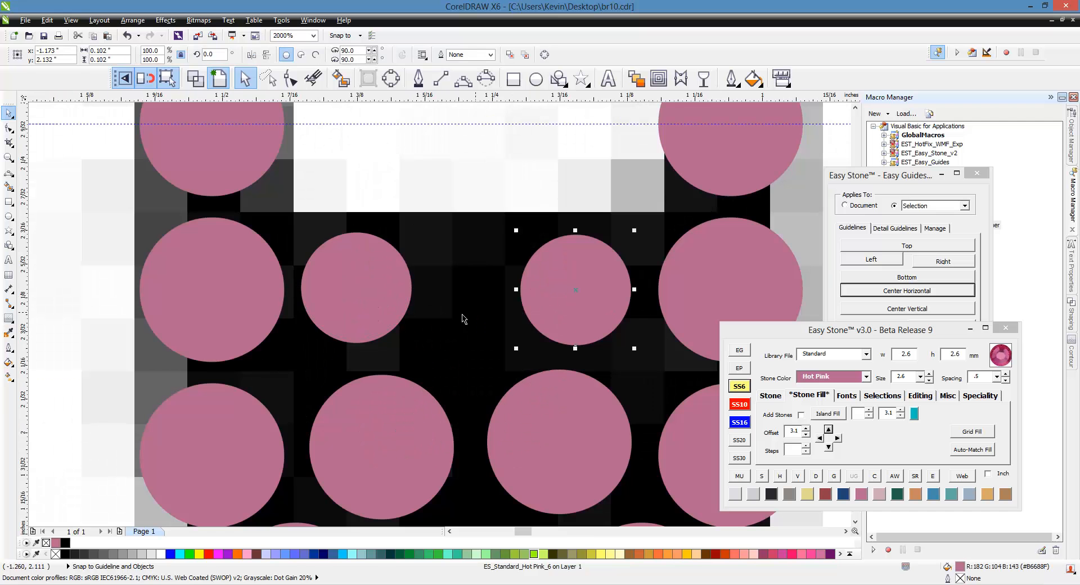
{"action": "key", "text": "Delete"}
Step: Copy the second row's two inner stones up once into the O's third row
{"action": "left_click", "coordinate": [585, 478]}
{"action": "left_click", "coordinate": [397, 468], "text": "shift"}
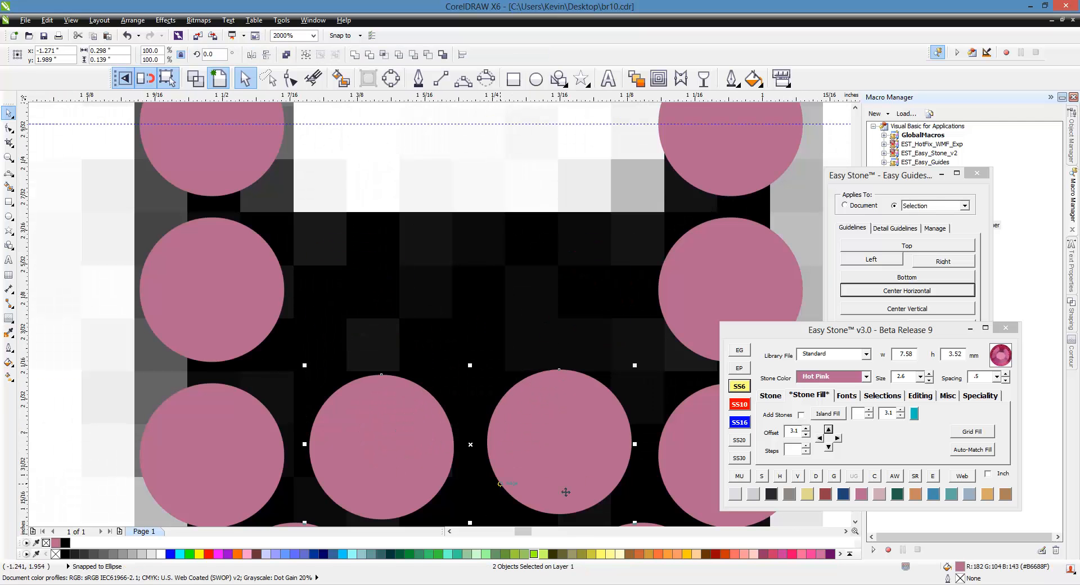
{"action": "left_click", "coordinate": [836, 437]}
{"action": "left_click", "coordinate": [511, 392]}
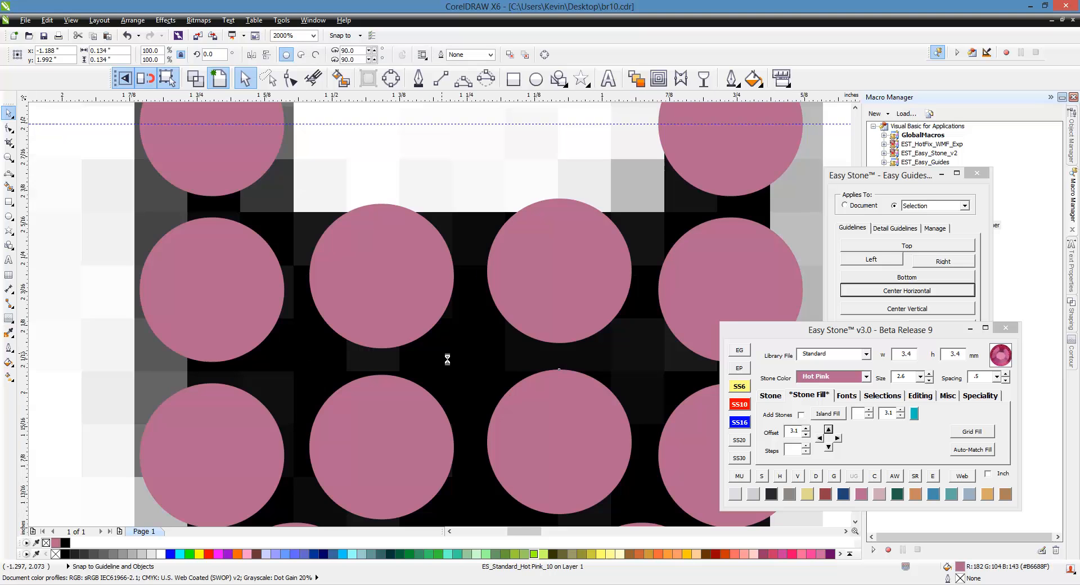
{"action": "scroll", "coordinate": [428, 352], "scroll_direction": "down", "scroll_amount": 3}
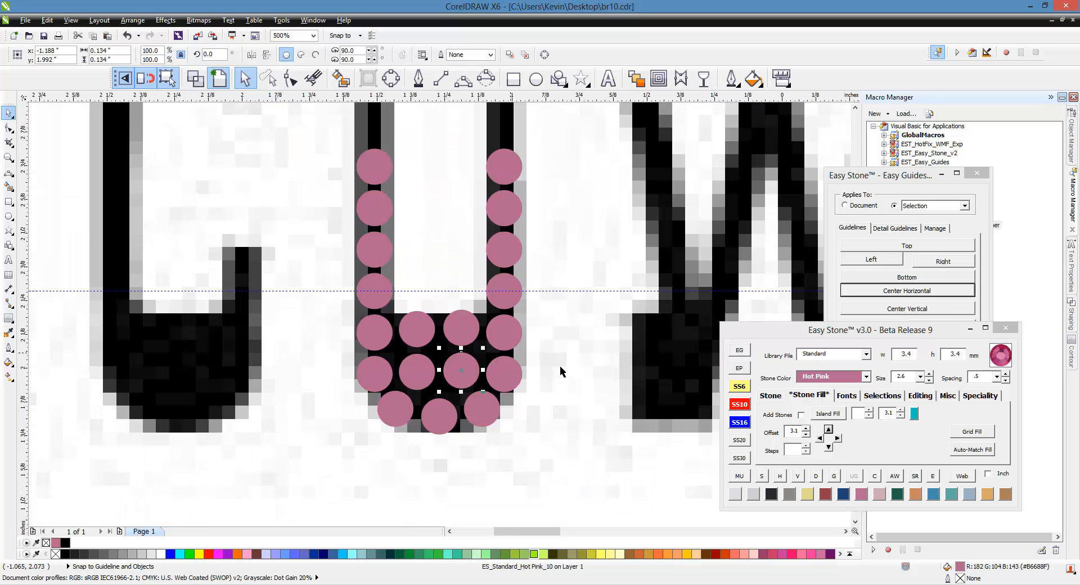
Step: Duplicate the O's lower stone fill, mirror the copy vertically and place it over the top of the O
{"action": "left_click", "coordinate": [589, 376]}
{"action": "scroll", "coordinate": [445, 425], "scroll_direction": "down", "scroll_amount": 2}
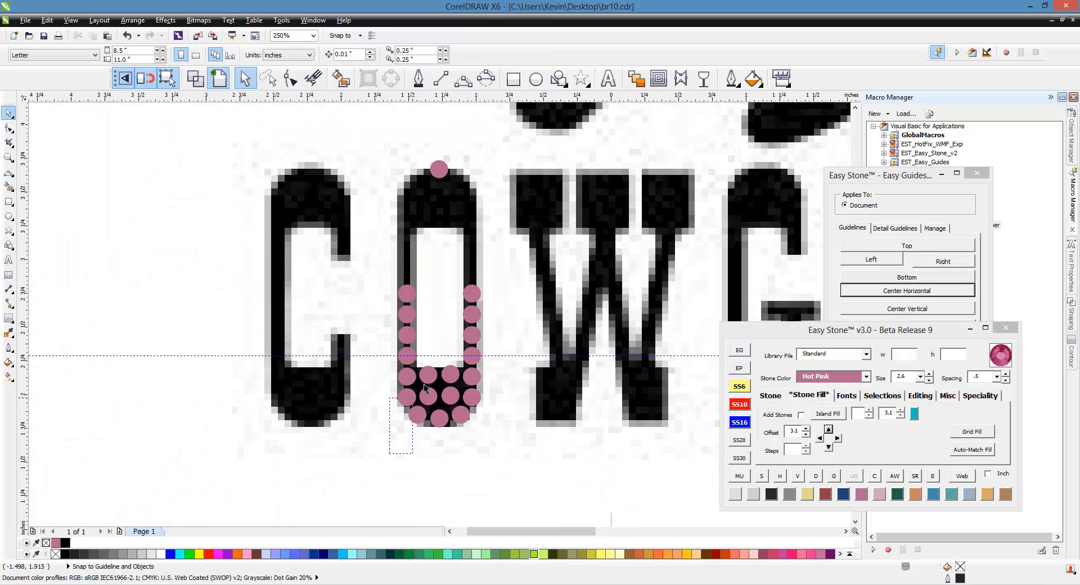
{"action": "left_click_drag", "start_coordinate": [425, 387], "coordinate": [627, 298]}
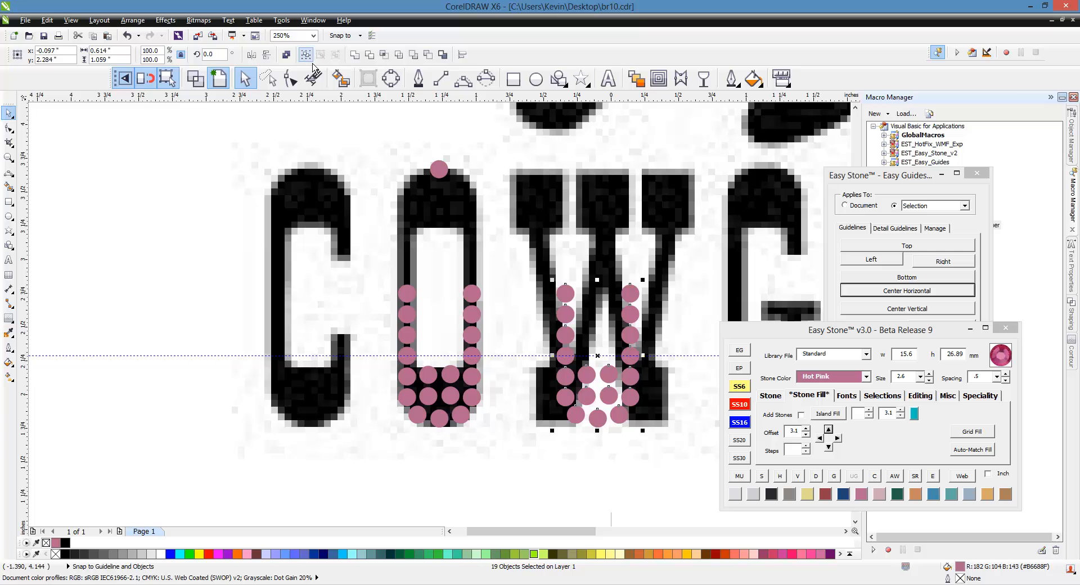
{"action": "left_click", "coordinate": [267, 54]}
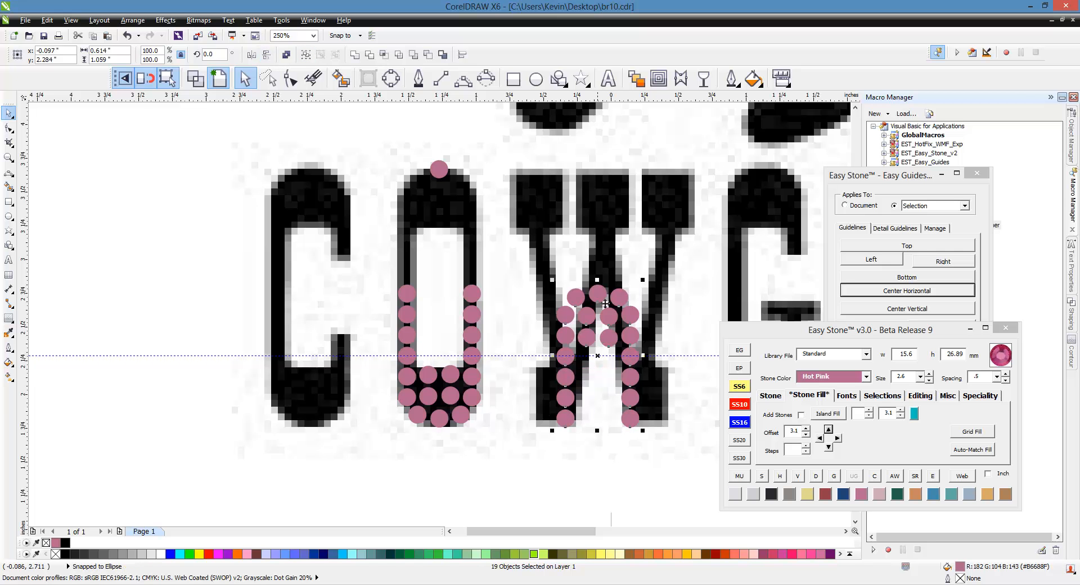
{"action": "left_click_drag", "start_coordinate": [605, 304], "coordinate": [447, 172]}
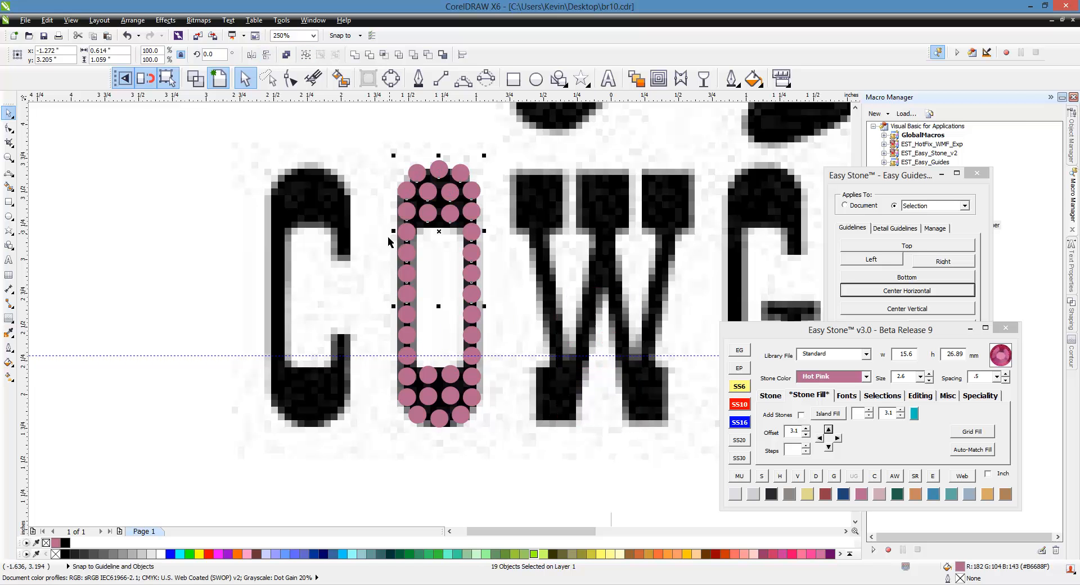
{"action": "left_click", "coordinate": [375, 241]}
Step: Delete the extra stone from the O's left column and distribute the column's remaining stones evenly in the vertical direction
{"action": "left_click_drag", "start_coordinate": [376, 173], "coordinate": [427, 400]}
{"action": "left_click", "coordinate": [799, 477]}
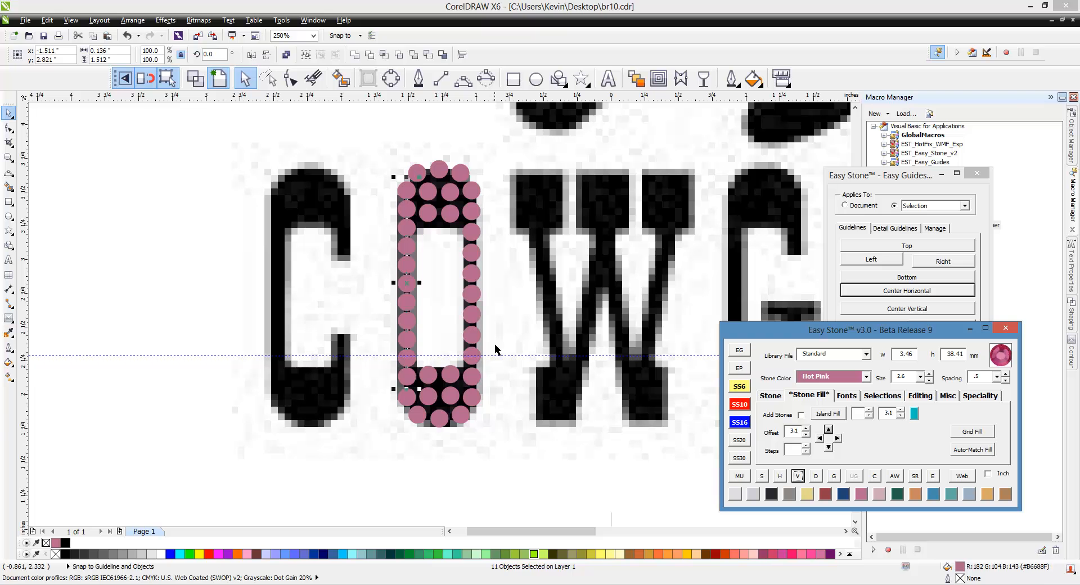
{"action": "left_click", "coordinate": [404, 249]}
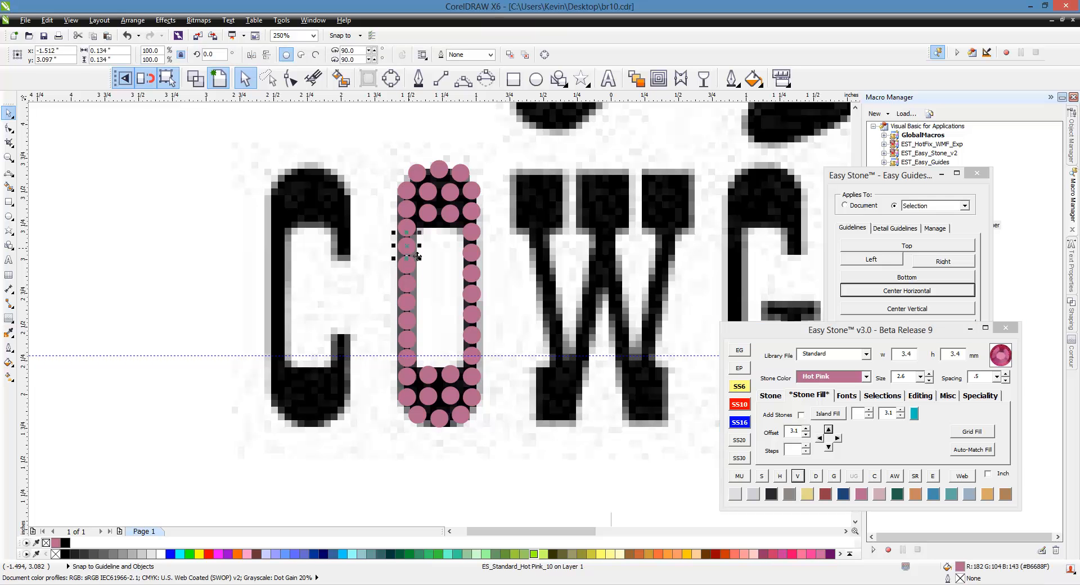
{"action": "key", "text": "Delete"}
{"action": "left_click_drag", "start_coordinate": [377, 174], "coordinate": [431, 404]}
{"action": "left_click", "coordinate": [780, 475]}
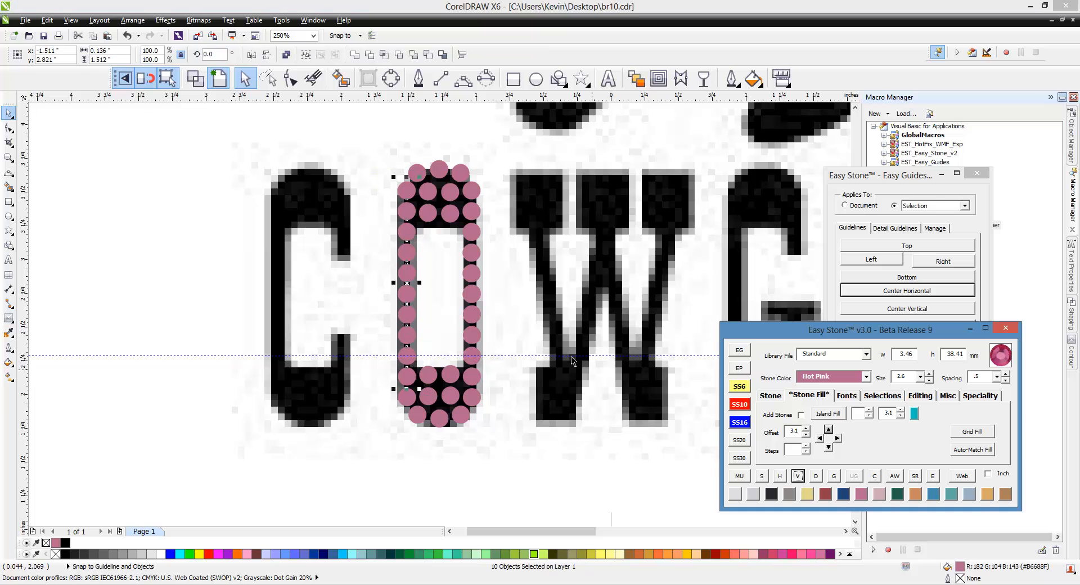
Step: Delete one upper stone from the O's right column and distribute the remaining stones evenly in the vertical direction
{"action": "left_click", "coordinate": [472, 253]}
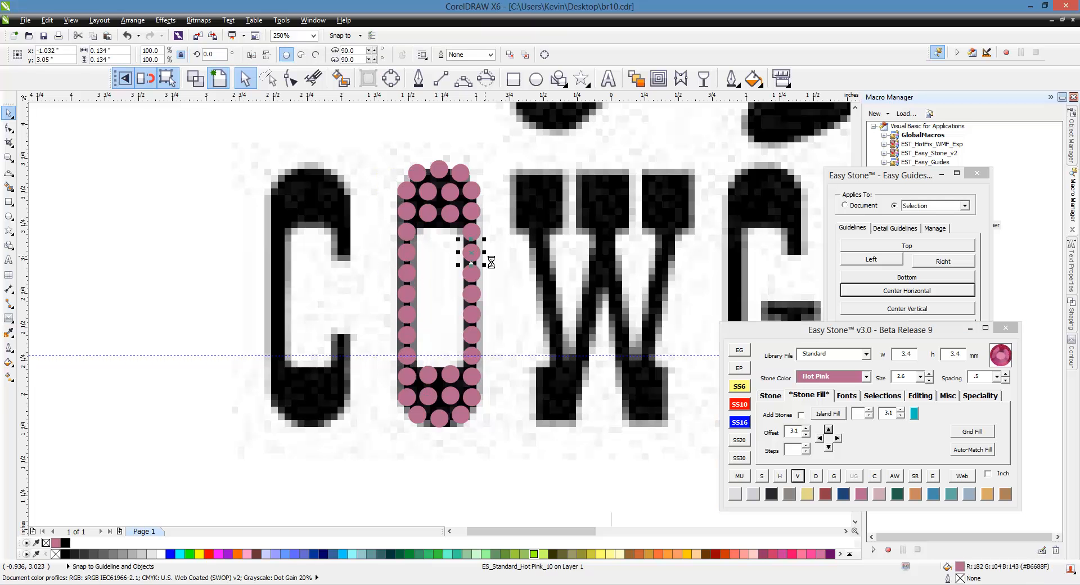
{"action": "key", "text": "Delete"}
{"action": "left_click_drag", "start_coordinate": [487, 197], "coordinate": [454, 403]}
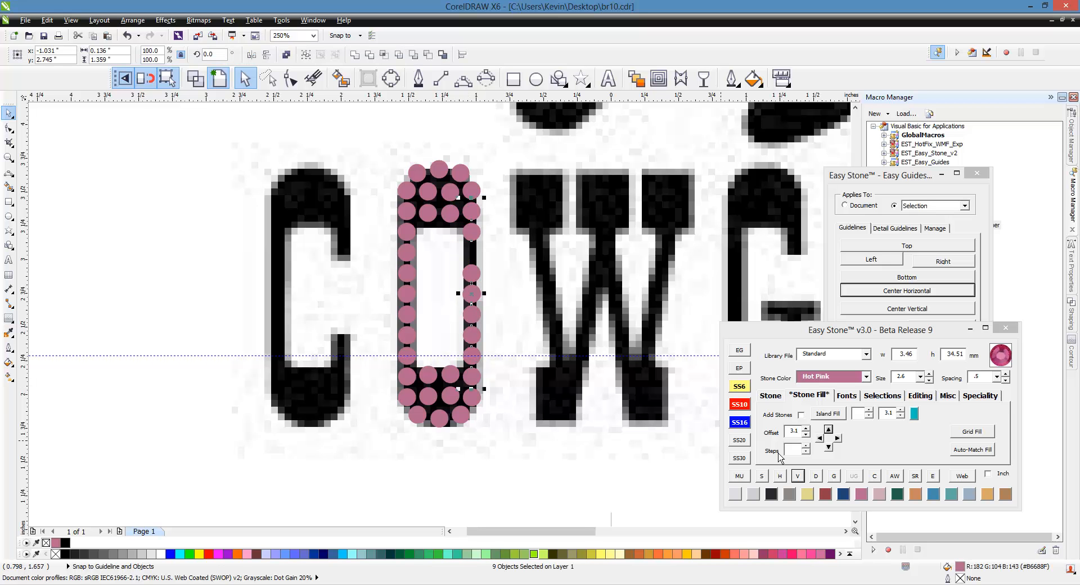
{"action": "left_click", "coordinate": [799, 478]}
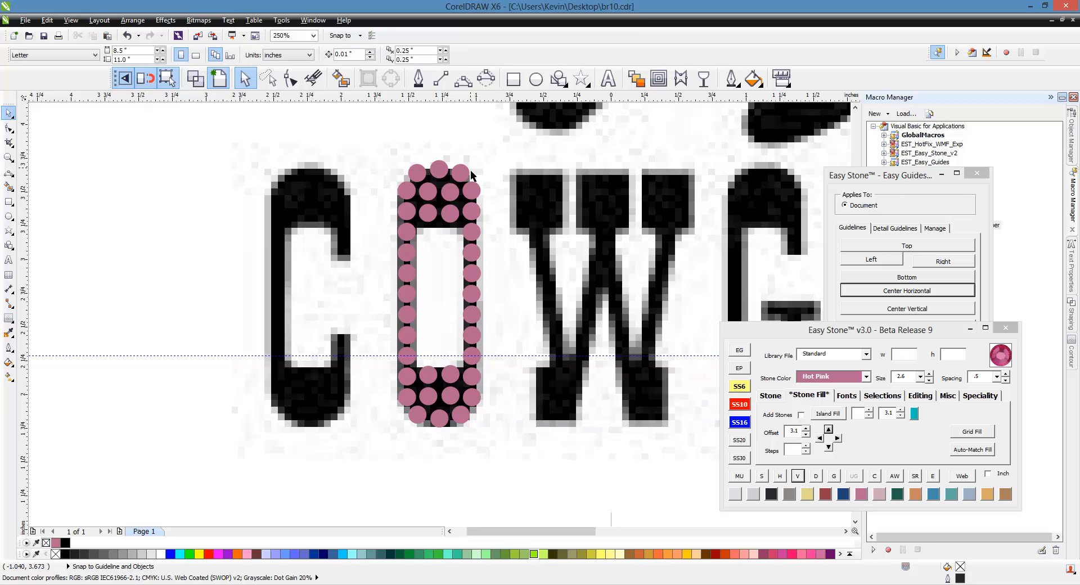
Step: Copy the O's complete stone fill onto the letter C
{"action": "scroll", "coordinate": [233, 311], "scroll_direction": "down", "scroll_amount": 2}
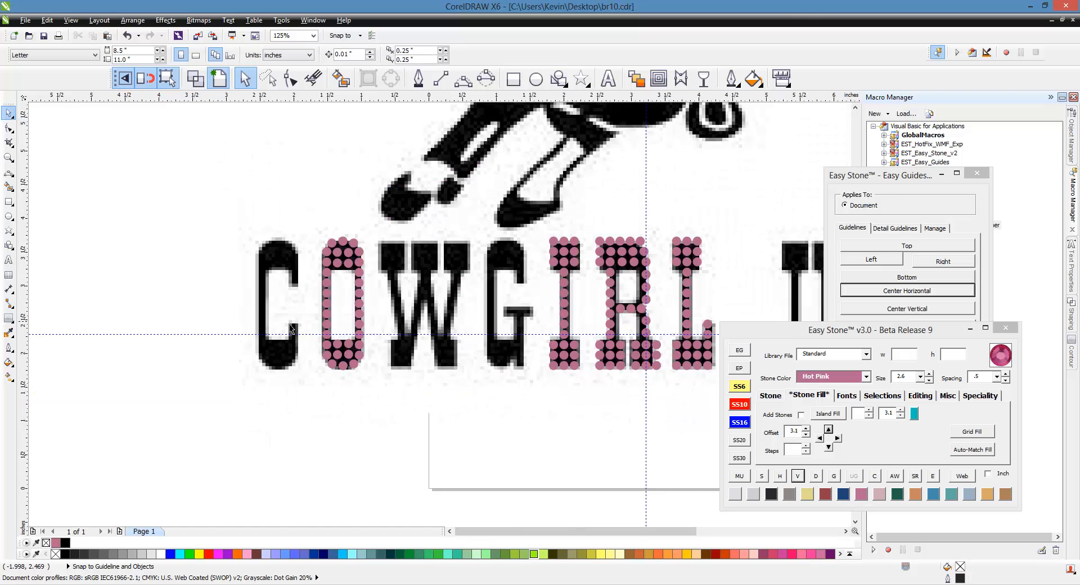
{"action": "scroll", "coordinate": [292, 329], "scroll_direction": "up", "scroll_amount": 2}
{"action": "left_click_drag", "start_coordinate": [329, 138], "coordinate": [282, 399]}
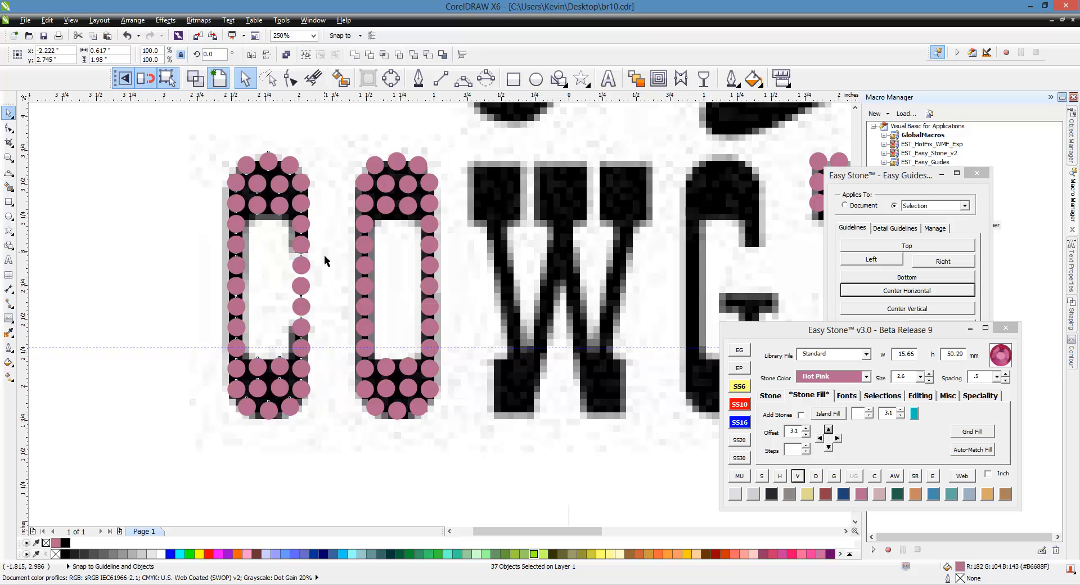
Step: Delete the middle stones from the C's right column to leave the letter's opening clear
{"action": "left_click", "coordinate": [309, 269]}
{"action": "key", "text": "Delete"}
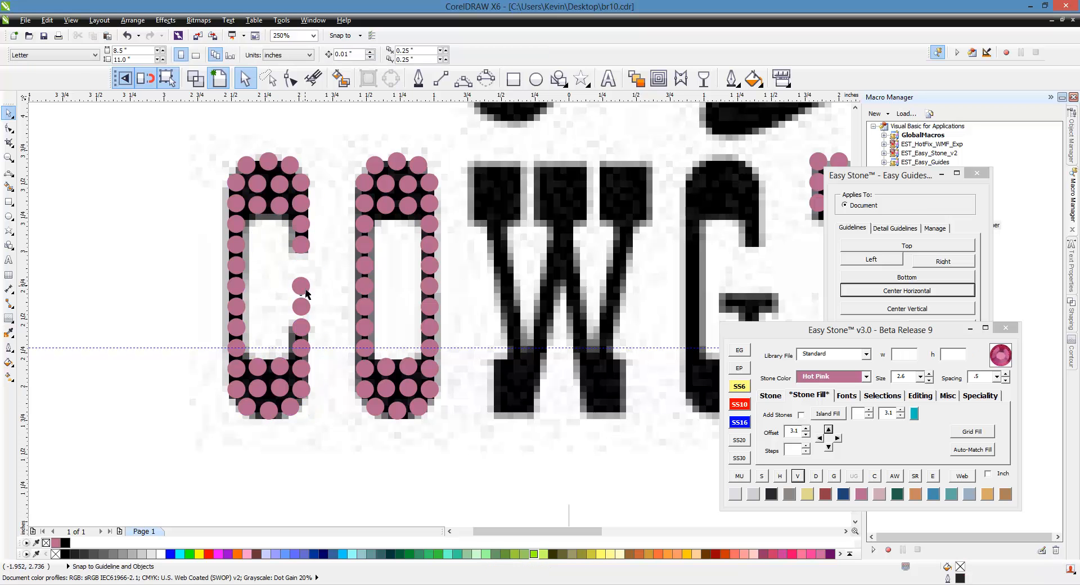
{"action": "scroll", "coordinate": [167, 262], "scroll_direction": "down", "scroll_amount": 1}
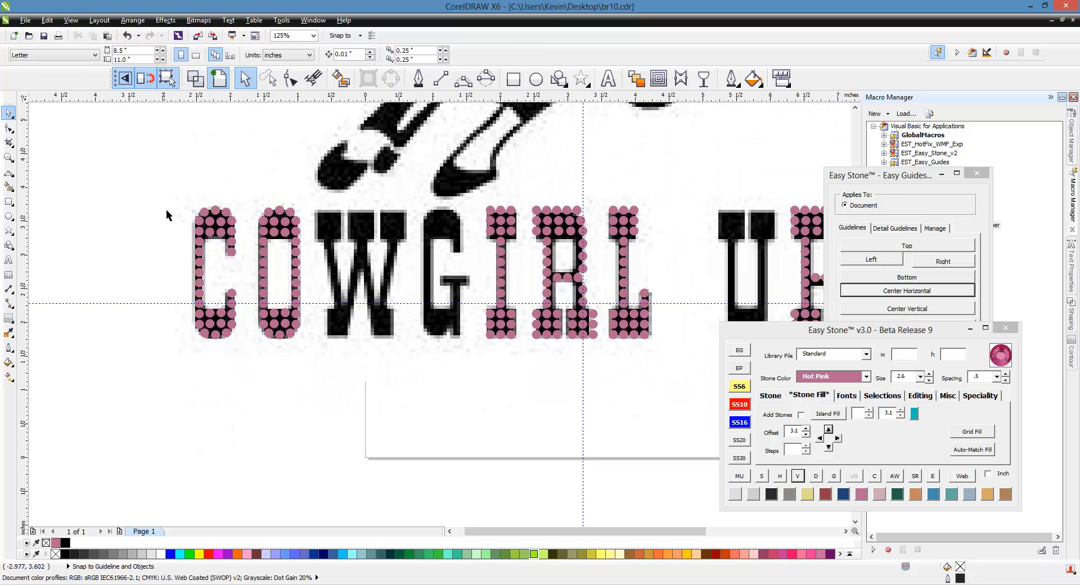
Step: Copy the C's complete stone fill onto the letter G
{"action": "left_click_drag", "start_coordinate": [168, 187], "coordinate": [252, 376]}
{"action": "left_click_drag", "start_coordinate": [235, 242], "coordinate": [446, 266]}
{"action": "scroll", "coordinate": [448, 295], "scroll_direction": "up", "scroll_amount": 2}
Step: Build the G's crossbar by duplicating its stem stone upward, then to the right and left, at a 3.1 mm offset
{"action": "left_click", "coordinate": [481, 278]}
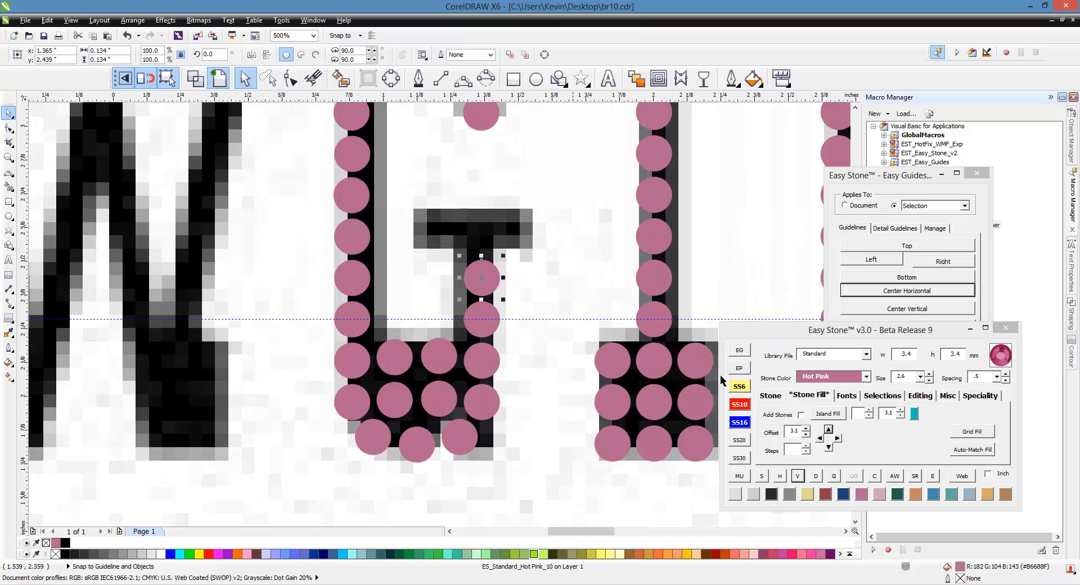
{"action": "left_click", "coordinate": [829, 430]}
{"action": "left_click", "coordinate": [837, 437]}
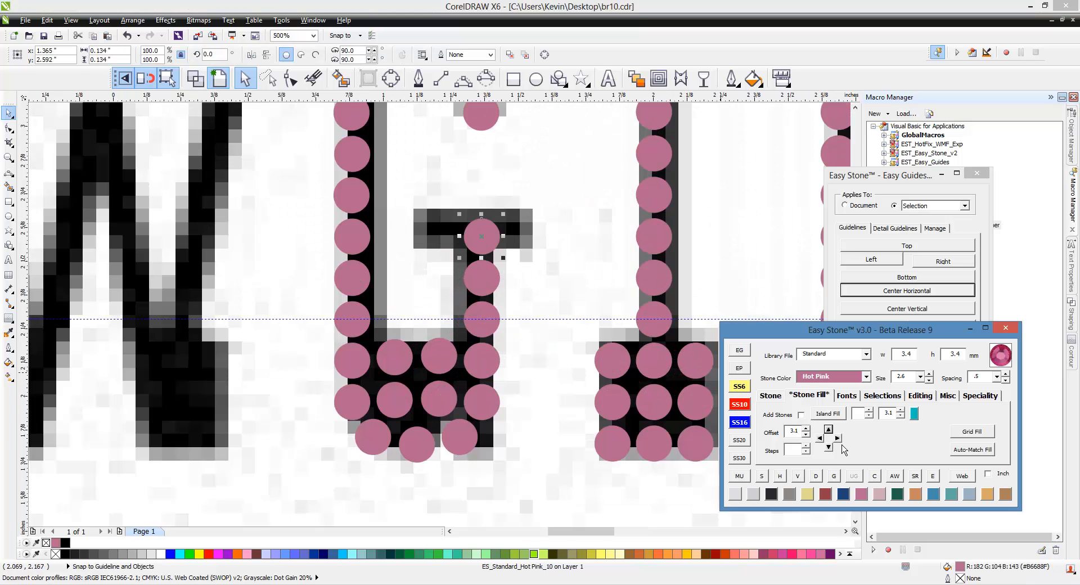
{"action": "left_click", "coordinate": [820, 438]}
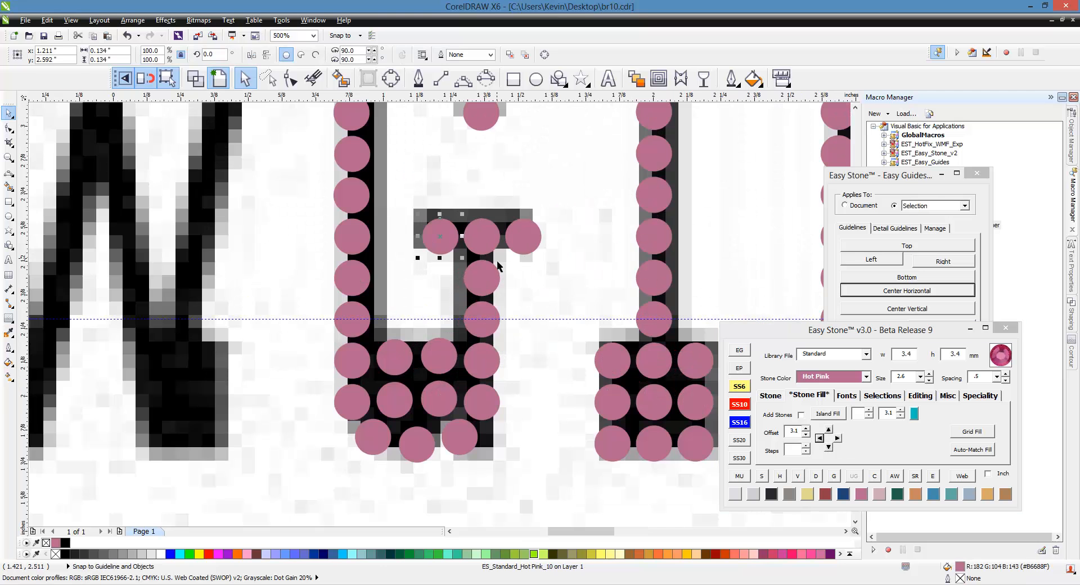
{"action": "left_click", "coordinate": [409, 258]}
Step: Copy the O's complete stone fill onto the letter U
{"action": "scroll", "coordinate": [283, 348], "scroll_direction": "down", "scroll_amount": 1}
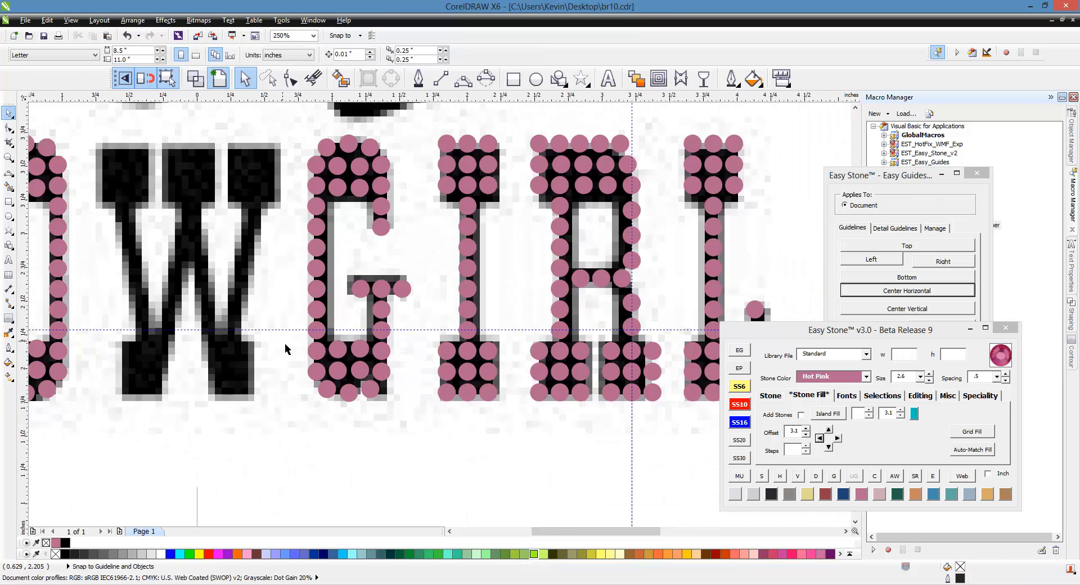
{"action": "scroll", "coordinate": [287, 350], "scroll_direction": "down", "scroll_amount": 1}
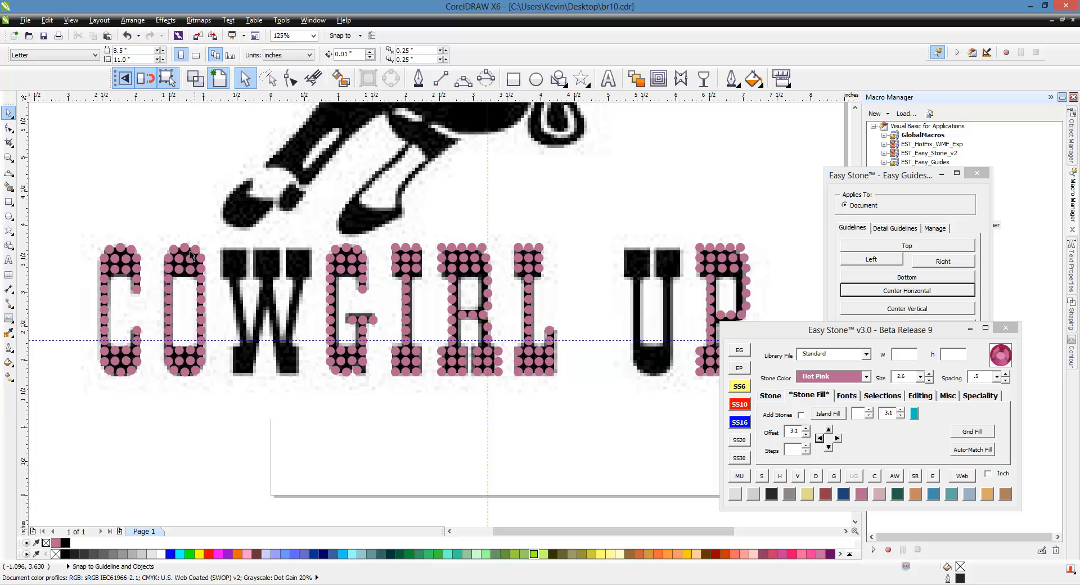
{"action": "left_click_drag", "start_coordinate": [153, 234], "coordinate": [221, 398]}
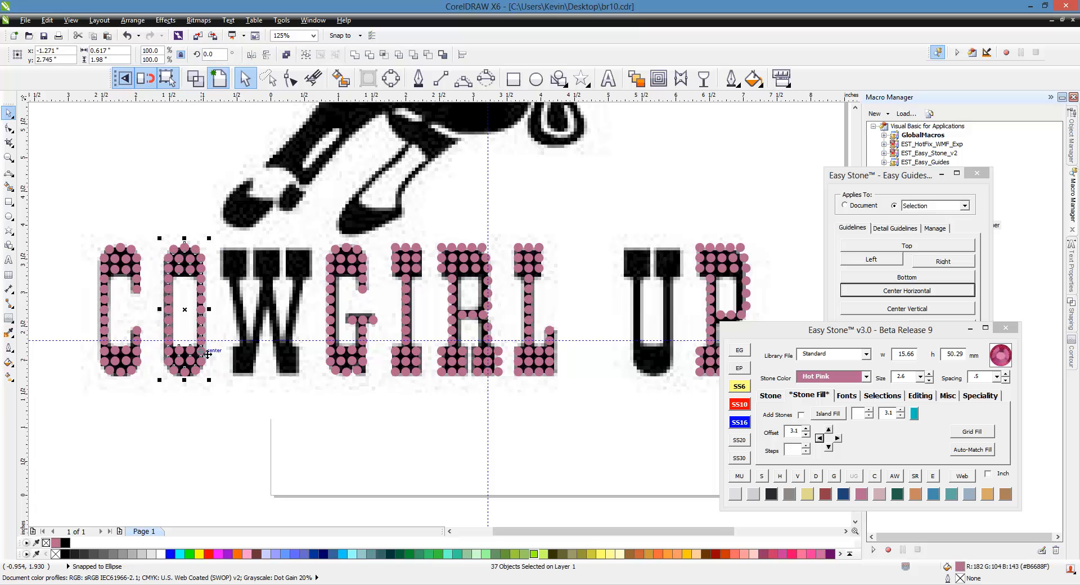
{"action": "left_click_drag", "start_coordinate": [200, 357], "coordinate": [668, 360]}
{"action": "left_click", "coordinate": [675, 419]}
Step: Delete the rounded top group of stones from the U, keeping its two stems and lower curve
{"action": "scroll", "coordinate": [694, 248], "scroll_direction": "up", "scroll_amount": 2}
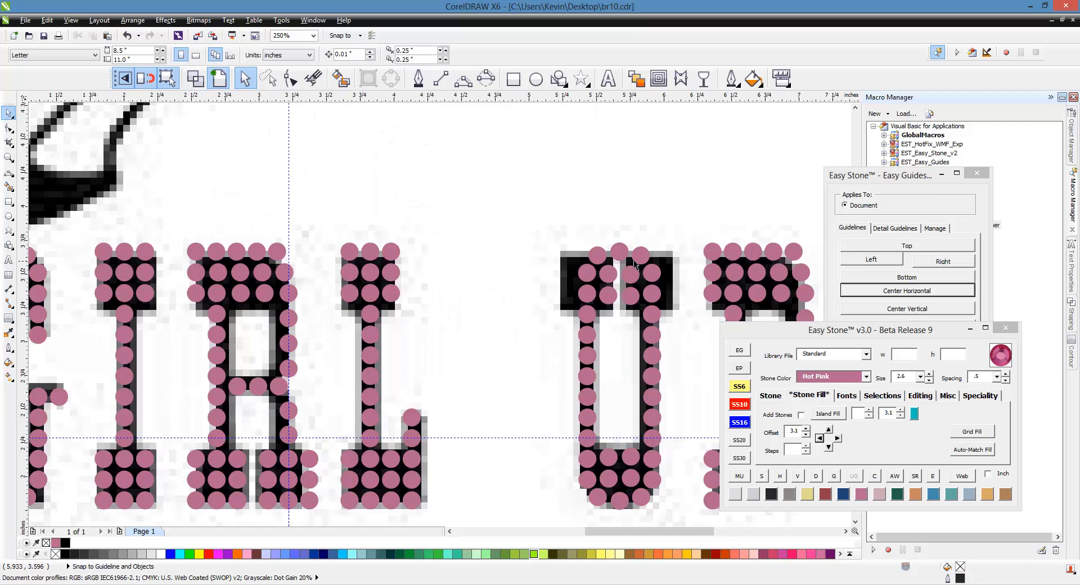
{"action": "left_click_drag", "start_coordinate": [524, 208], "coordinate": [684, 321]}
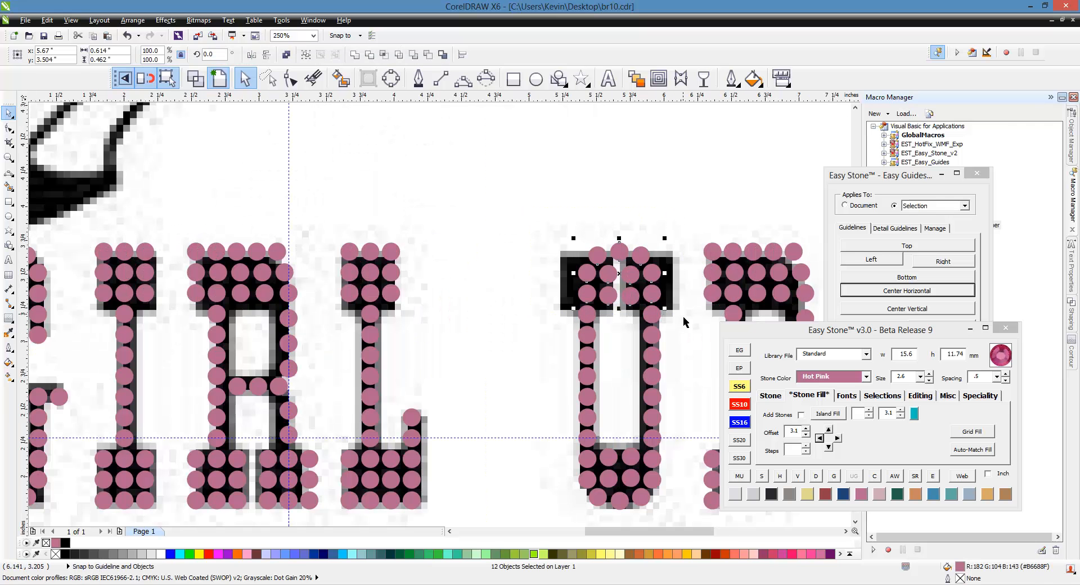
{"action": "key", "text": "Delete"}
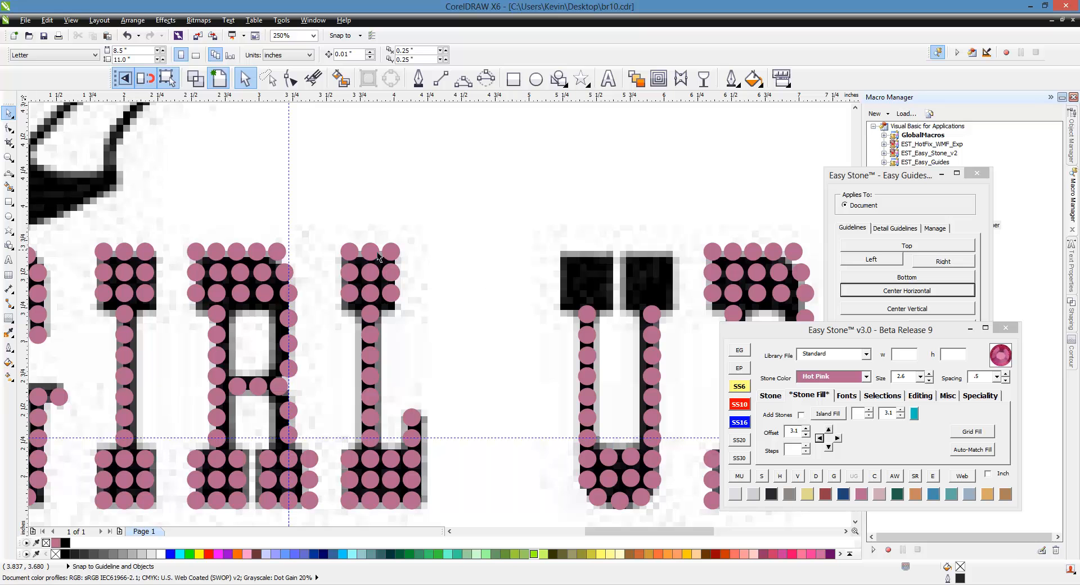
Step: Extend the U's left stem upward with duplicated stones at a 3.1 mm offset and align the top one with the L's top row
{"action": "left_click", "coordinate": [585, 315]}
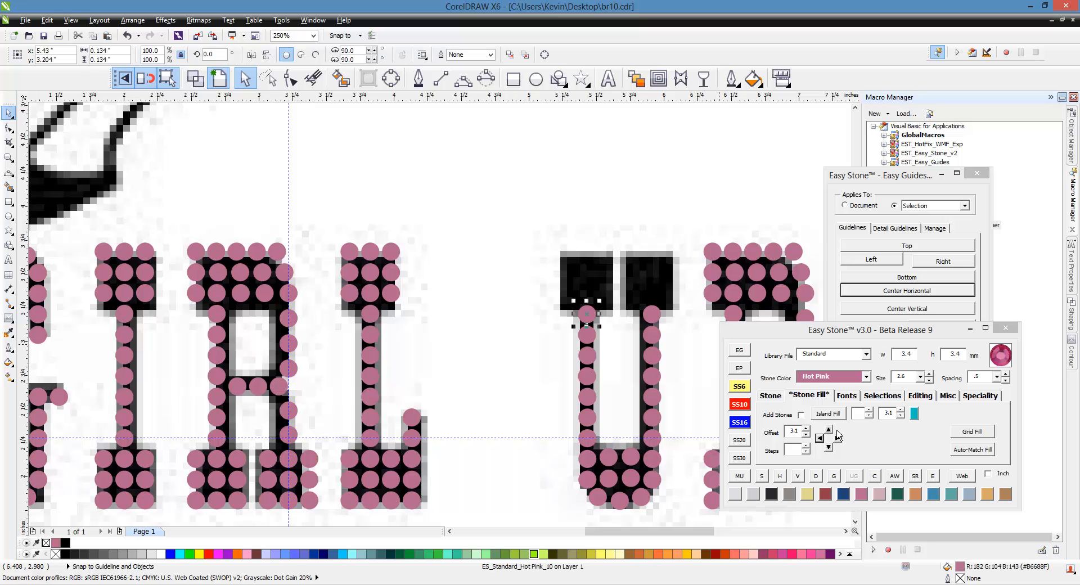
{"action": "left_click", "coordinate": [831, 430]}
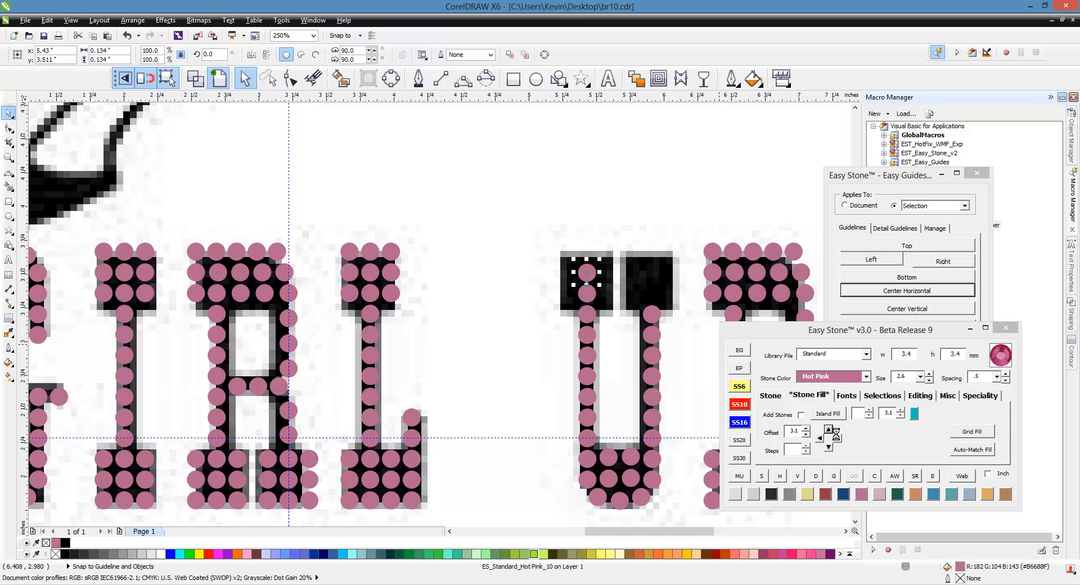
{"action": "left_click", "coordinate": [830, 429]}
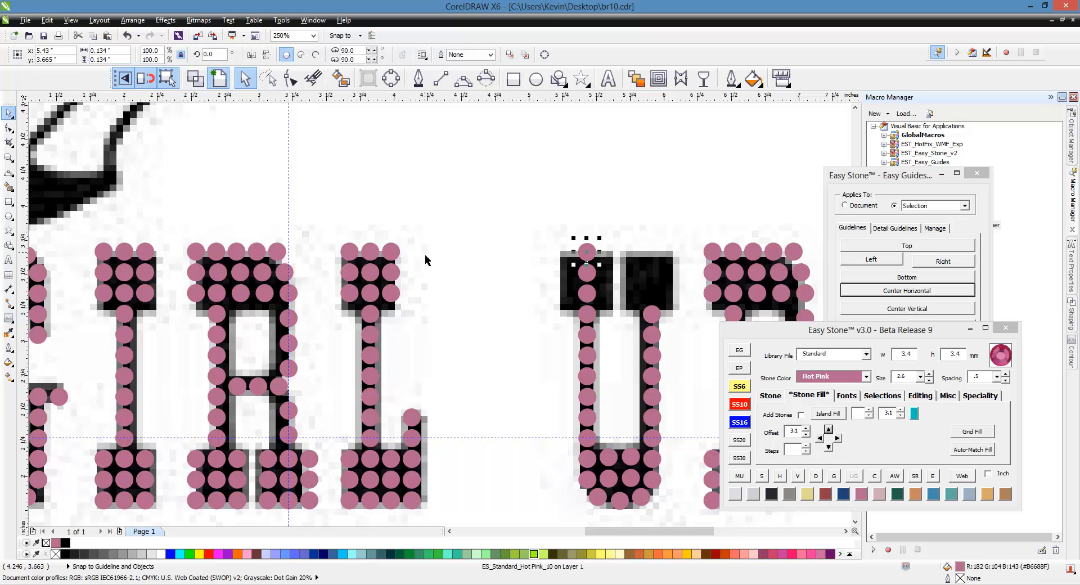
{"action": "left_click", "coordinate": [391, 257], "text": "shift"}
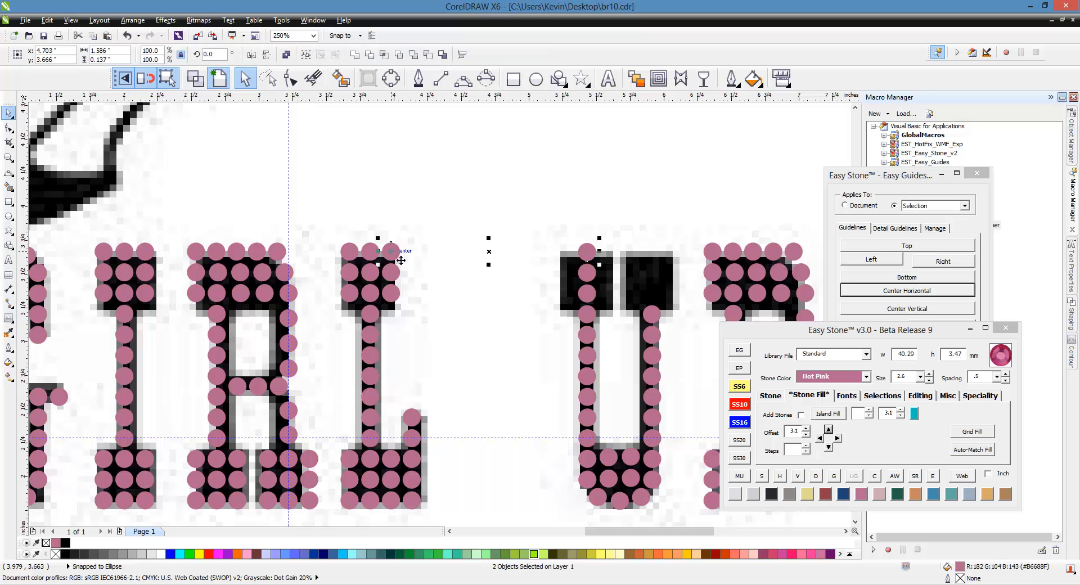
{"action": "left_click", "coordinate": [508, 309]}
Step: Fill the U's left serif by duplicating its three-stone column to the right and left at a 3.1 mm offset
{"action": "scroll", "coordinate": [635, 275], "scroll_direction": "up", "scroll_amount": 2}
{"action": "left_click_drag", "start_coordinate": [459, 182], "coordinate": [600, 356]}
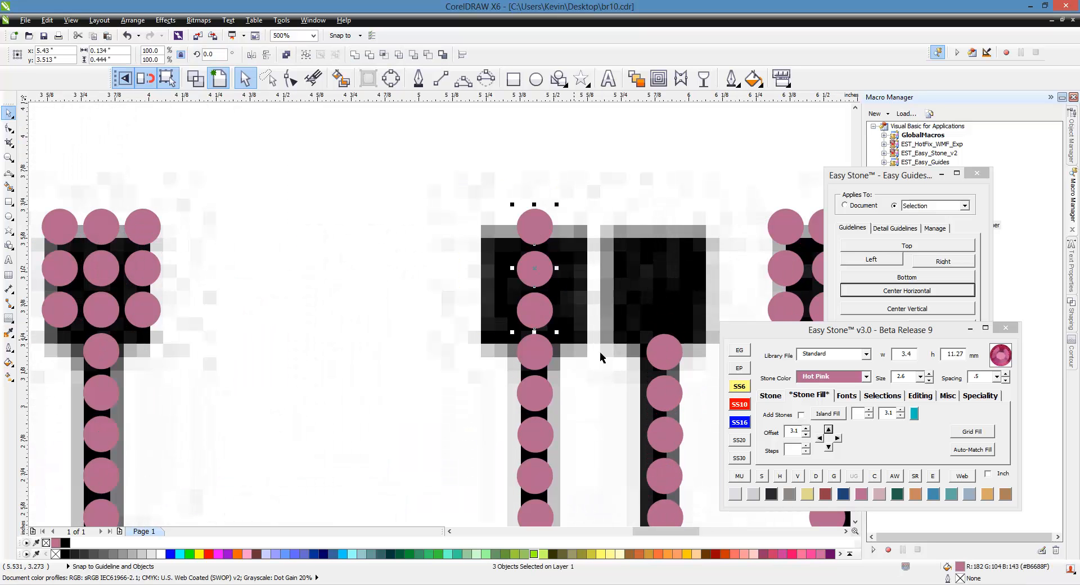
{"action": "left_click", "coordinate": [838, 438]}
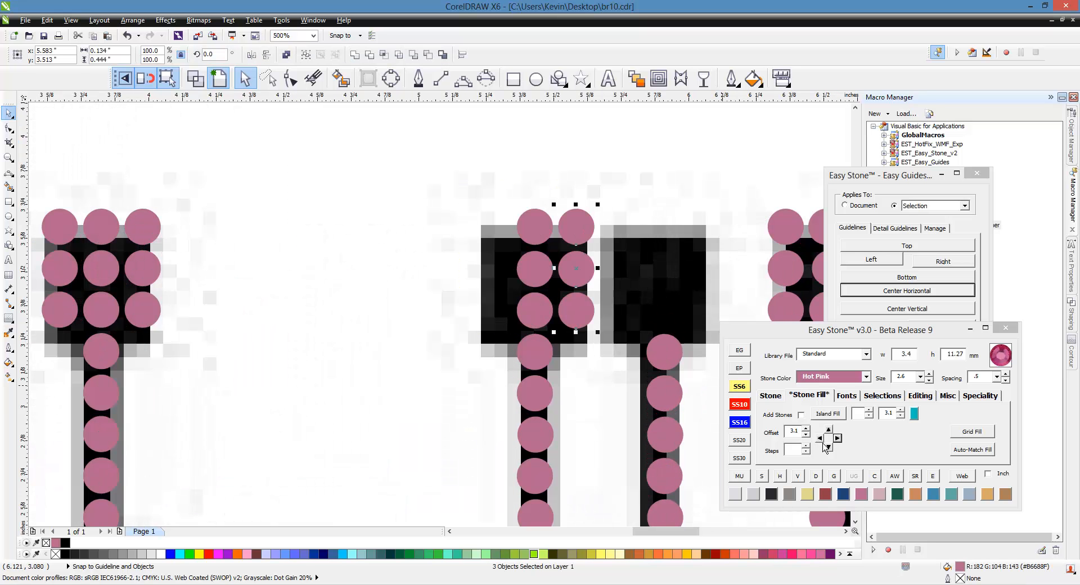
{"action": "left_click", "coordinate": [820, 438]}
{"action": "left_click", "coordinate": [480, 391]}
Step: Copy the U's left serif stones onto the top of its right stem
{"action": "scroll", "coordinate": [402, 304], "scroll_direction": "down", "scroll_amount": 2}
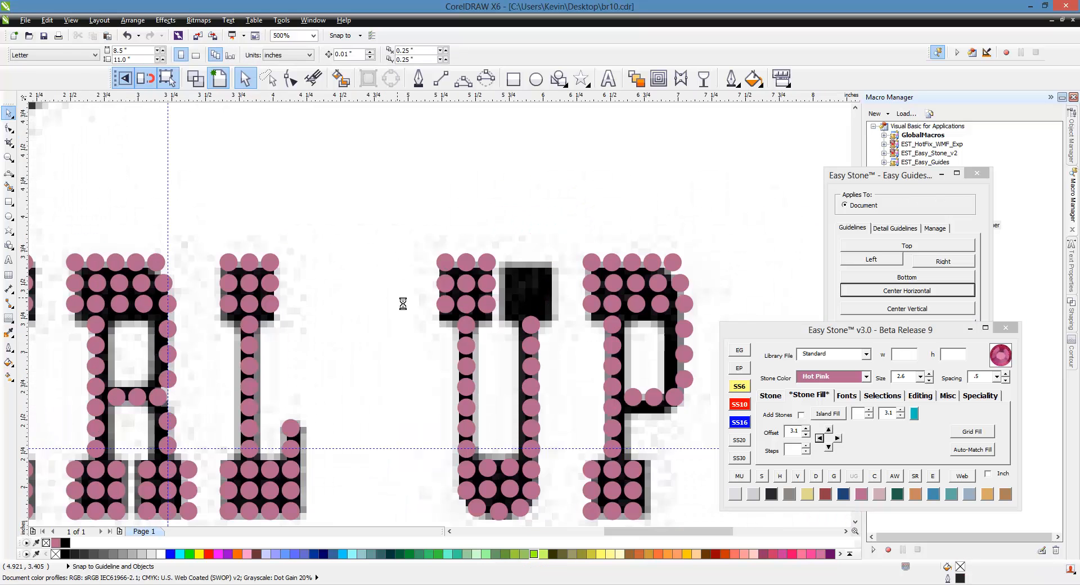
{"action": "scroll", "coordinate": [544, 347], "scroll_direction": "up", "scroll_amount": 2}
{"action": "left_click_drag", "start_coordinate": [283, 144], "coordinate": [474, 346]}
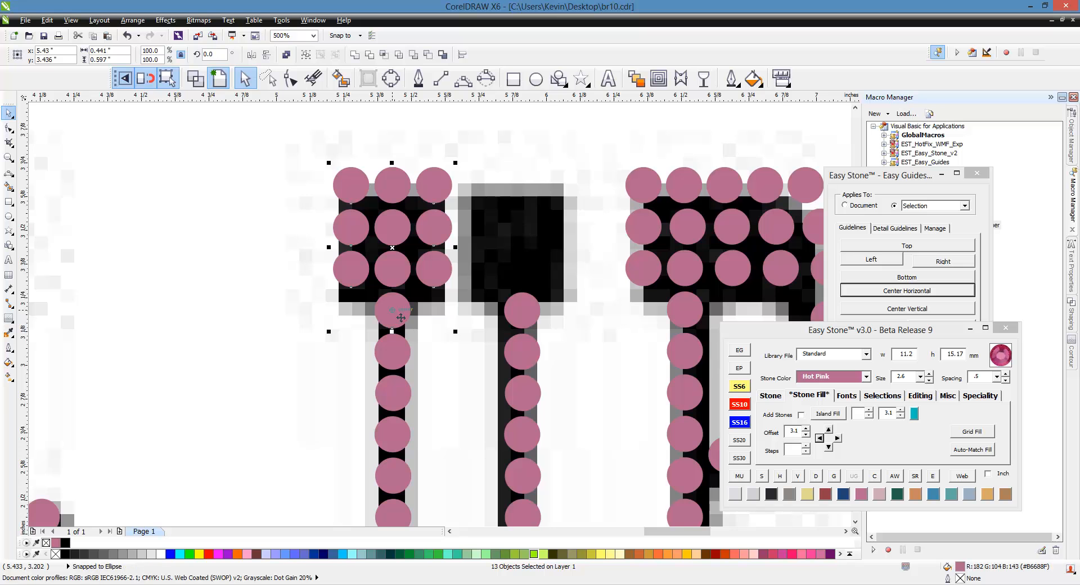
{"action": "left_click_drag", "start_coordinate": [401, 318], "coordinate": [530, 316]}
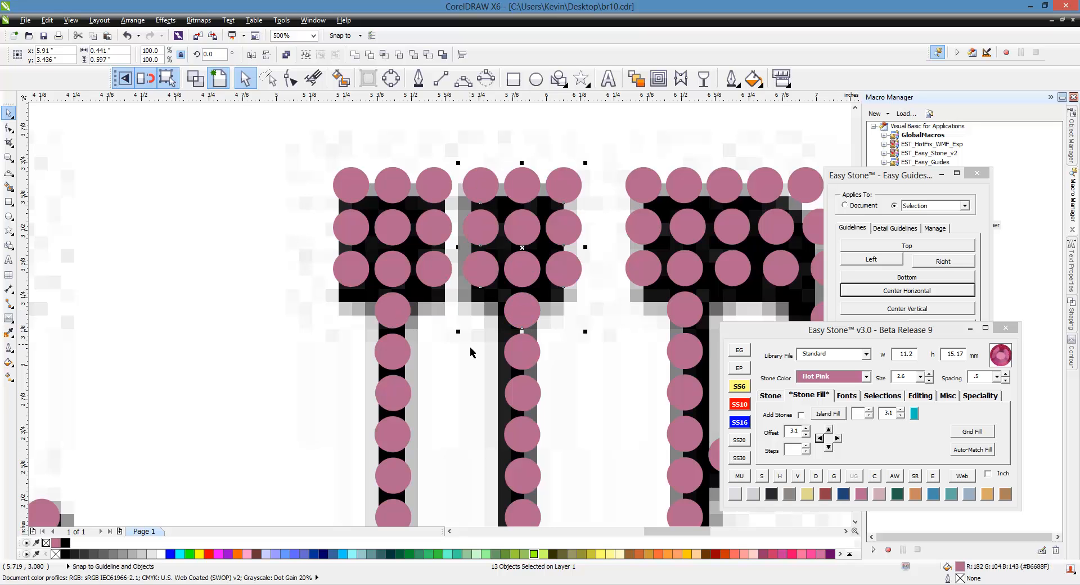
{"action": "key", "text": "Escape"}
Step: Shift the U's left serif and stem stones about 0.04 inch to the left, widening the gap between the serifs
{"action": "scroll", "coordinate": [442, 230], "scroll_direction": "down", "scroll_amount": 2}
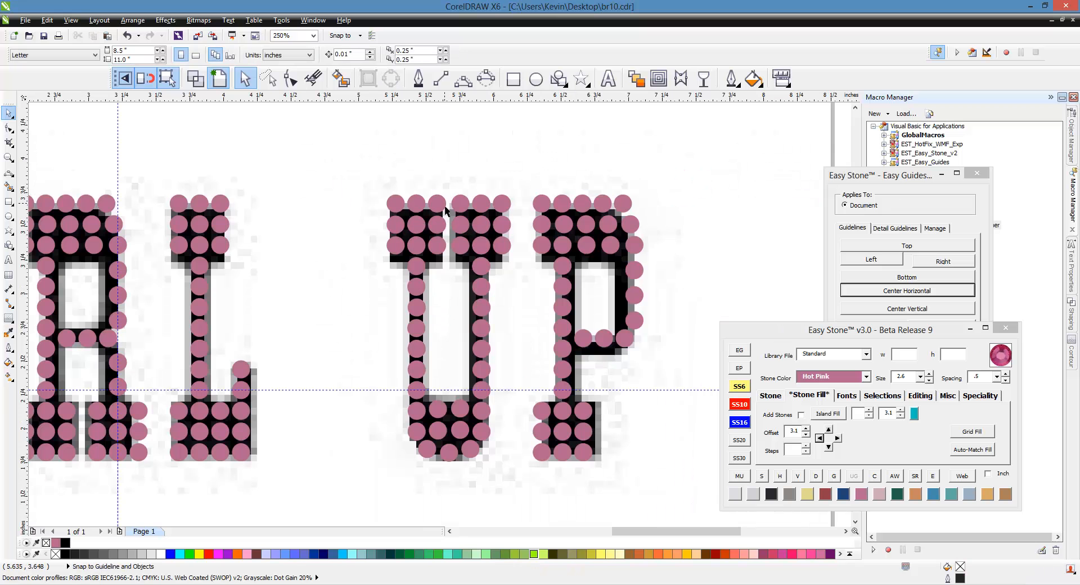
{"action": "scroll", "coordinate": [442, 217], "scroll_direction": "up", "scroll_amount": 2}
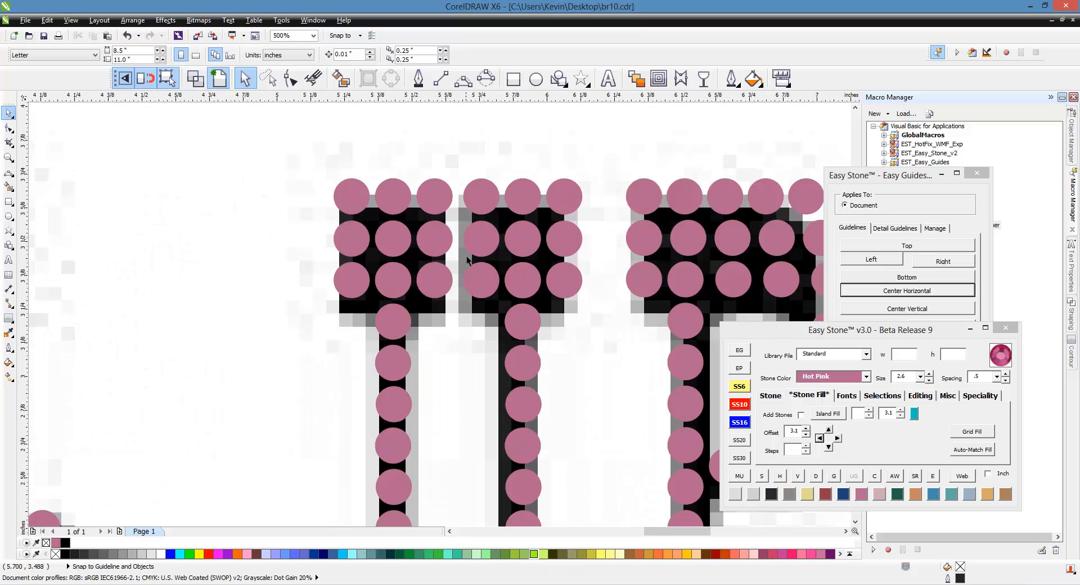
{"action": "scroll", "coordinate": [458, 194], "scroll_direction": "down", "scroll_amount": 2}
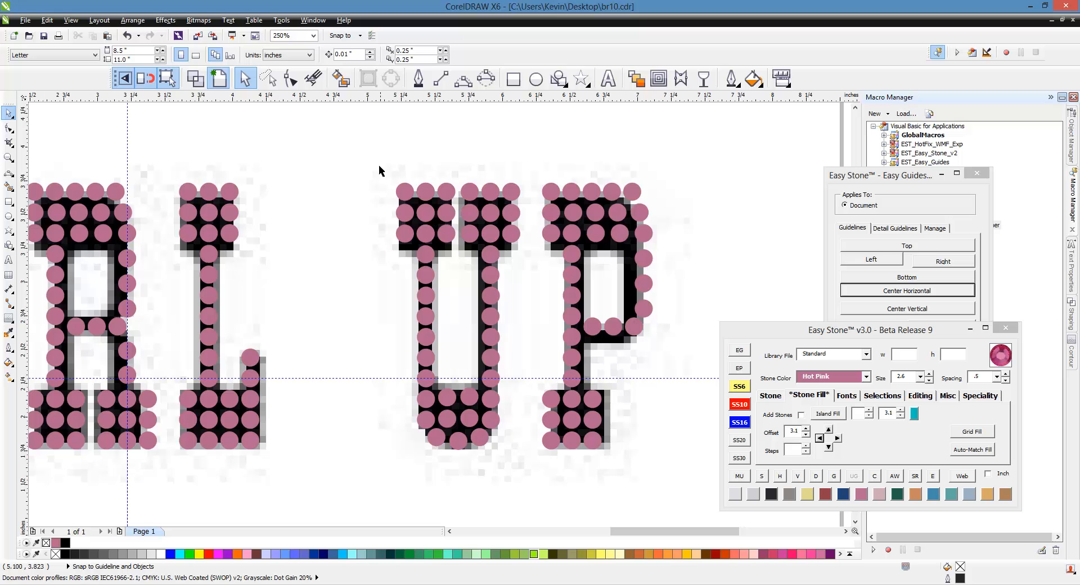
{"action": "left_click_drag", "start_coordinate": [350, 149], "coordinate": [460, 470]}
{"action": "scroll", "coordinate": [450, 236], "scroll_direction": "up", "scroll_amount": 4}
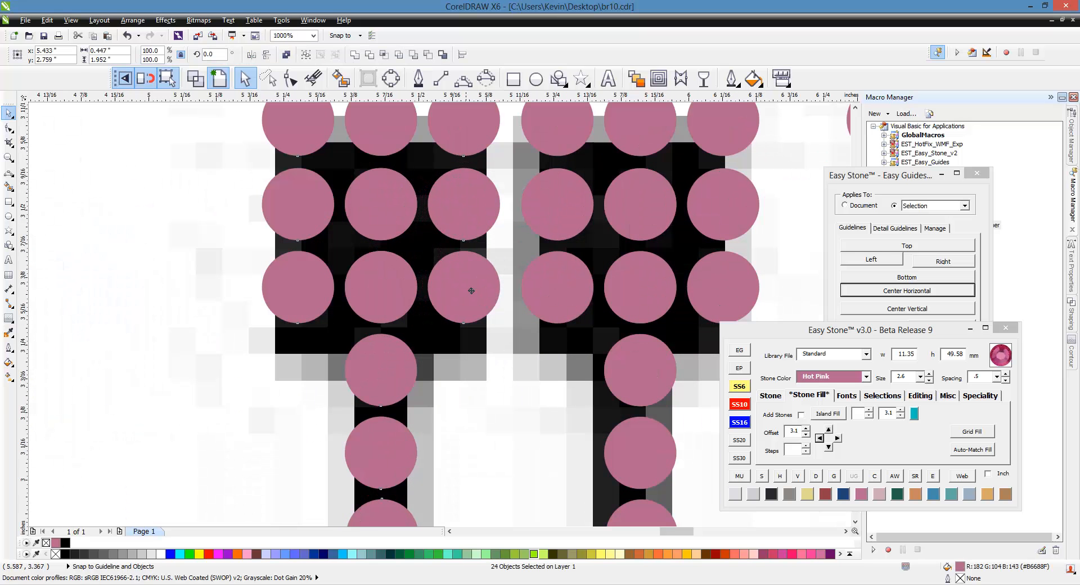
{"action": "left_click_drag", "start_coordinate": [471, 291], "coordinate": [449, 294]}
{"action": "scroll", "coordinate": [430, 276], "scroll_direction": "down", "scroll_amount": 2}
{"action": "scroll", "coordinate": [437, 282], "scroll_direction": "up", "scroll_amount": 2}
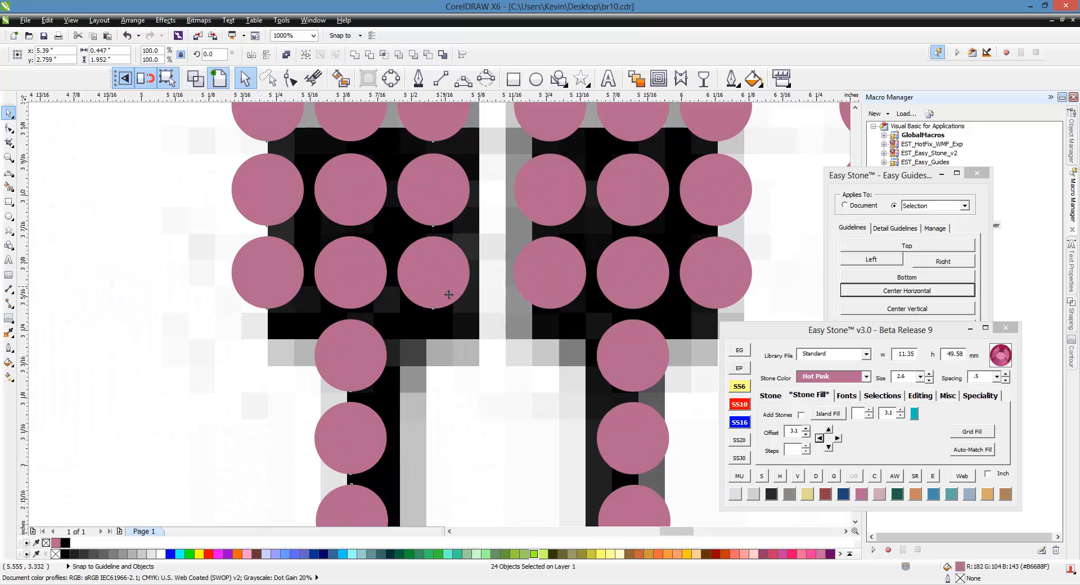
{"action": "scroll", "coordinate": [448, 294], "scroll_direction": "down", "scroll_amount": 2}
{"action": "left_click", "coordinate": [433, 306]}
{"action": "scroll", "coordinate": [431, 310], "scroll_direction": "down", "scroll_amount": 2}
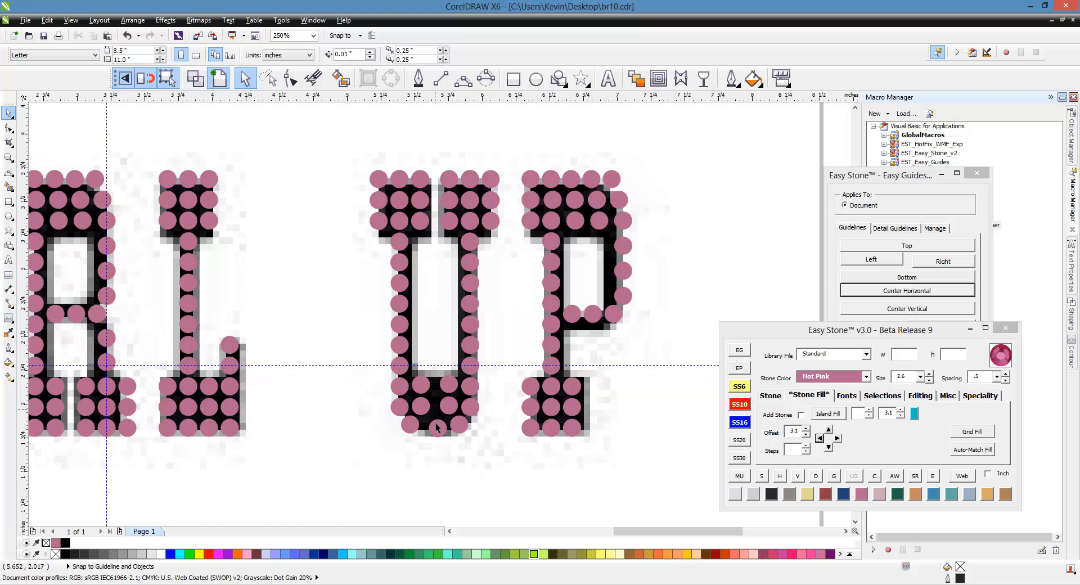
Step: Reposition the three bottom stones of the U by hand to even out the spacing along the curve
{"action": "scroll", "coordinate": [437, 429], "scroll_direction": "up", "scroll_amount": 4}
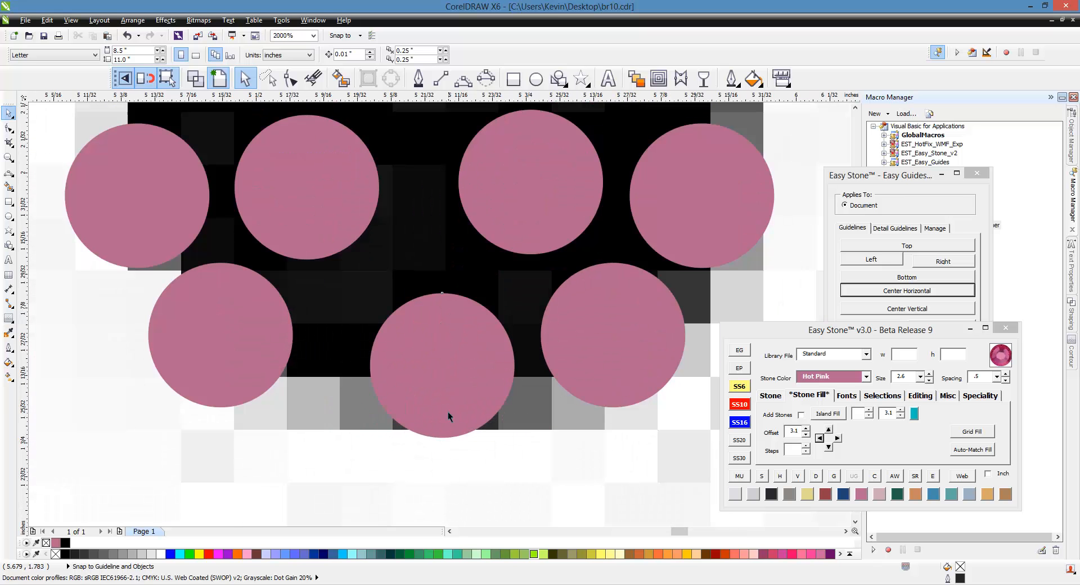
{"action": "left_click_drag", "start_coordinate": [448, 411], "coordinate": [398, 401]}
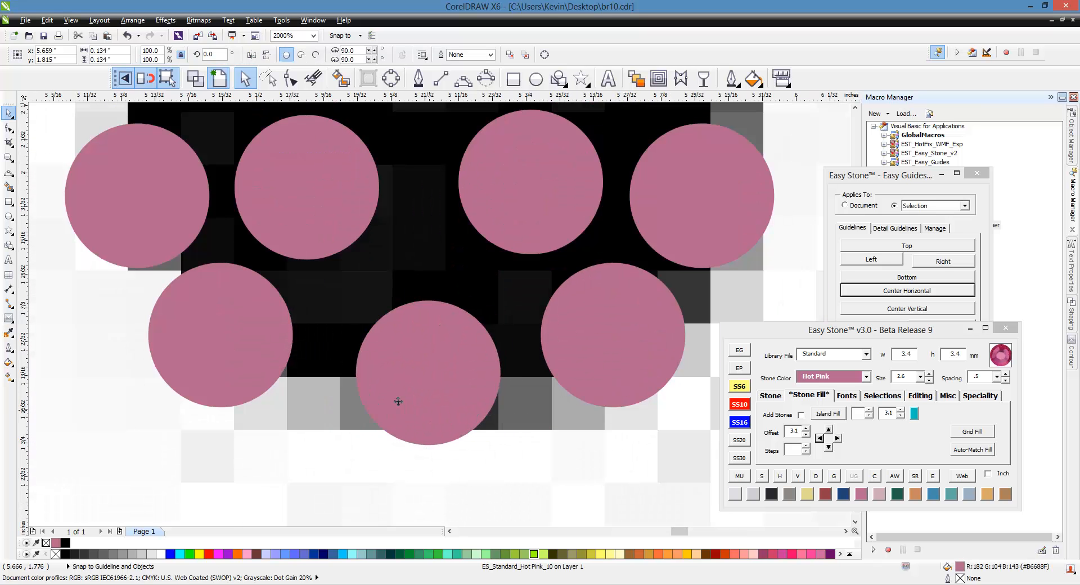
{"action": "left_click_drag", "start_coordinate": [273, 354], "coordinate": [294, 364]}
{"action": "left_click_drag", "start_coordinate": [638, 363], "coordinate": [627, 362]}
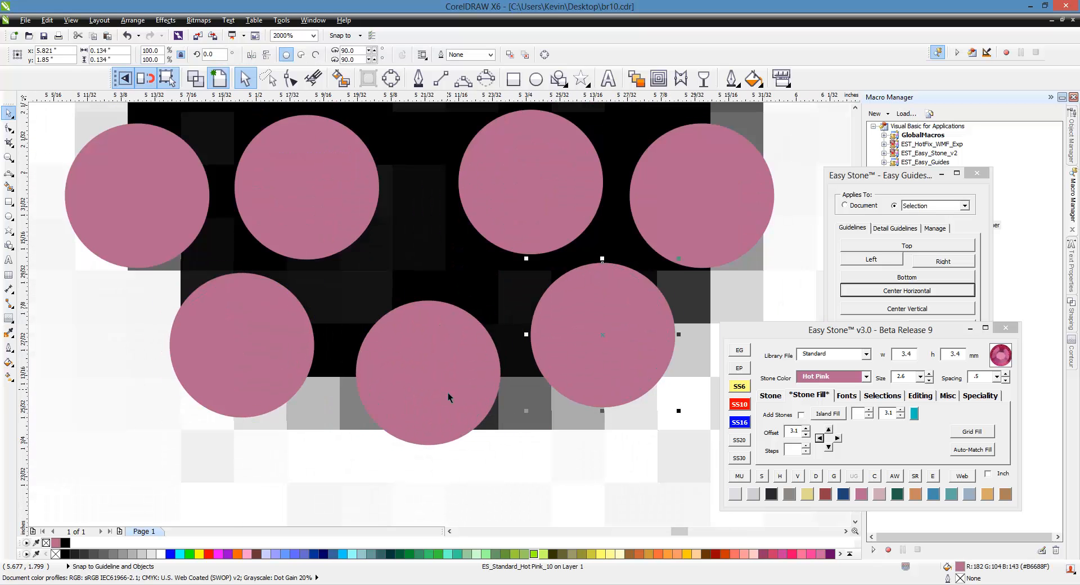
{"action": "left_click_drag", "start_coordinate": [448, 393], "coordinate": [444, 397]}
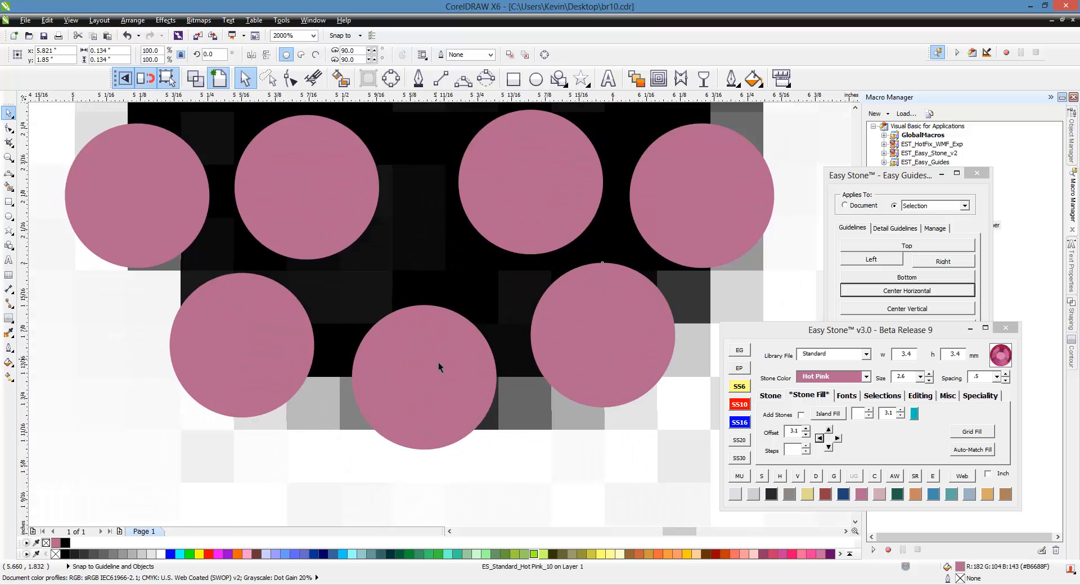
{"action": "scroll", "coordinate": [438, 363], "scroll_direction": "down", "scroll_amount": 1}
{"action": "scroll", "coordinate": [393, 287], "scroll_direction": "up", "scroll_amount": 1}
Step: Distribute the four stones in the row just above the U's bottom curve evenly in the horizontal direction
{"action": "left_click", "coordinate": [360, 279]}
{"action": "left_click", "coordinate": [208, 268]}
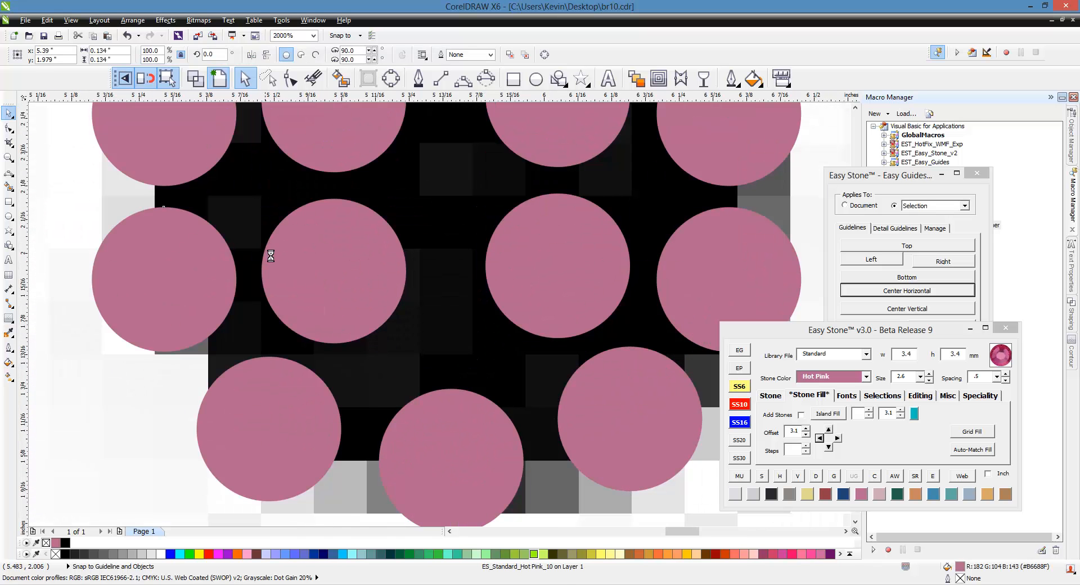
{"action": "scroll", "coordinate": [272, 253], "scroll_direction": "down", "scroll_amount": 1}
{"action": "left_click", "coordinate": [315, 265], "text": "shift"}
{"action": "left_click", "coordinate": [416, 270], "text": "shift"}
{"action": "left_click", "coordinate": [484, 269], "text": "shift"}
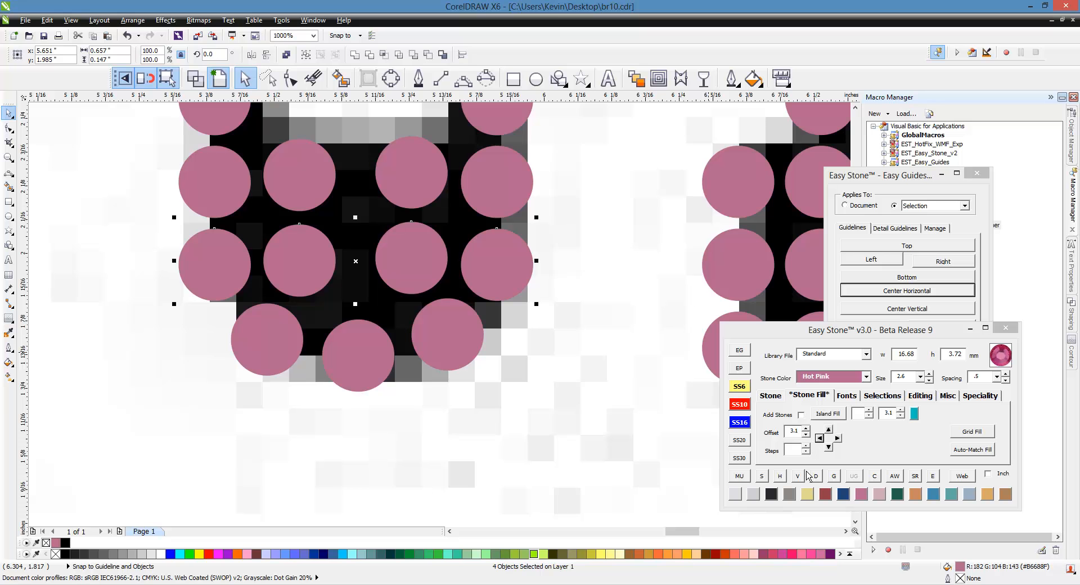
{"action": "left_click", "coordinate": [780, 475]}
Step: Distribute the four stones in the upper row of the U's base evenly in the horizontal direction
{"action": "left_click", "coordinate": [482, 188]}
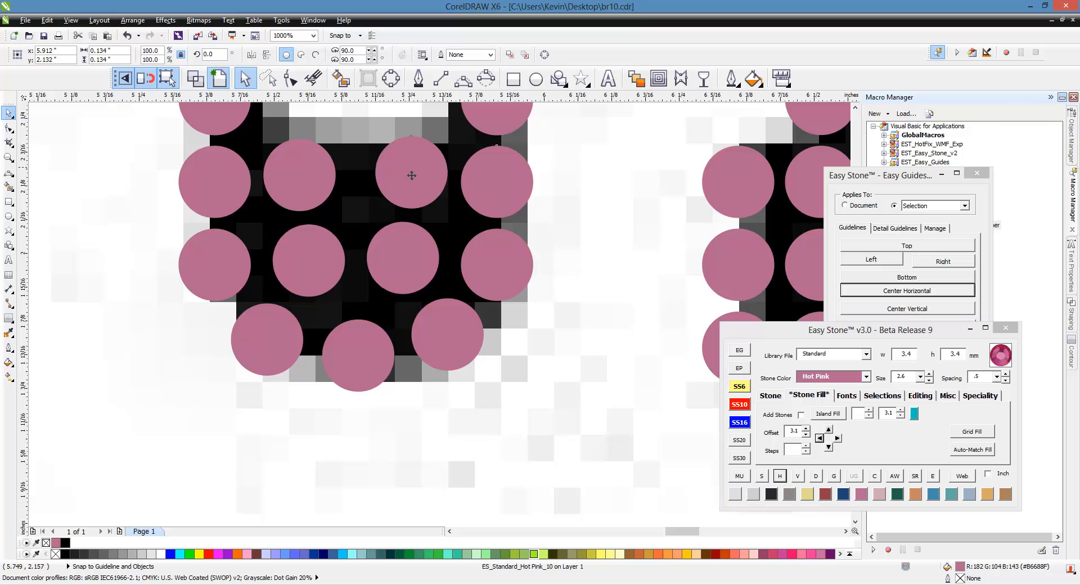
{"action": "left_click", "coordinate": [410, 174], "text": "shift"}
{"action": "left_click", "coordinate": [275, 179], "text": "shift"}
{"action": "left_click", "coordinate": [784, 476]}
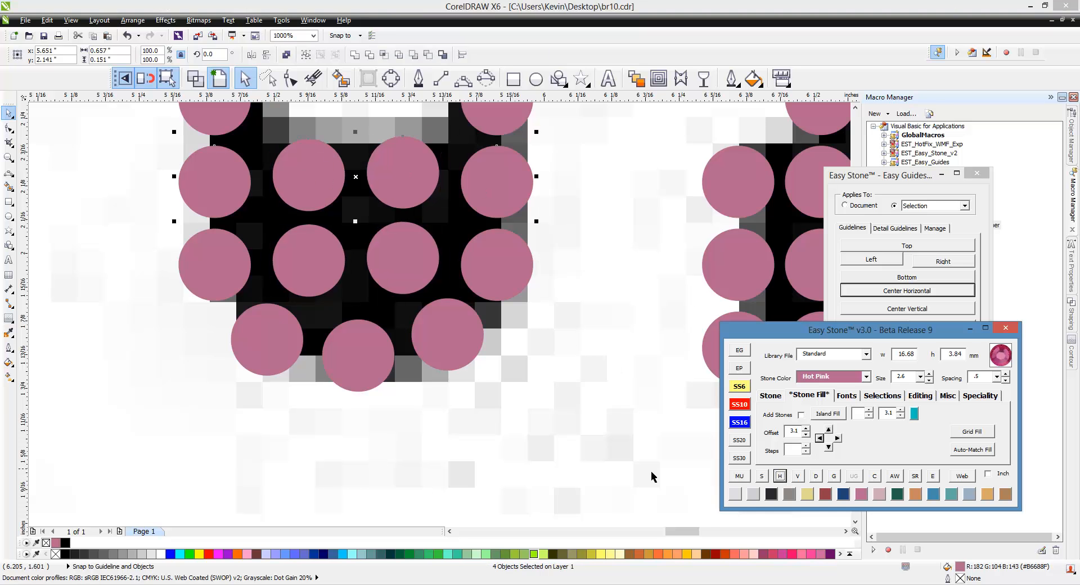
{"action": "scroll", "coordinate": [543, 425], "scroll_direction": "down", "scroll_amount": 2}
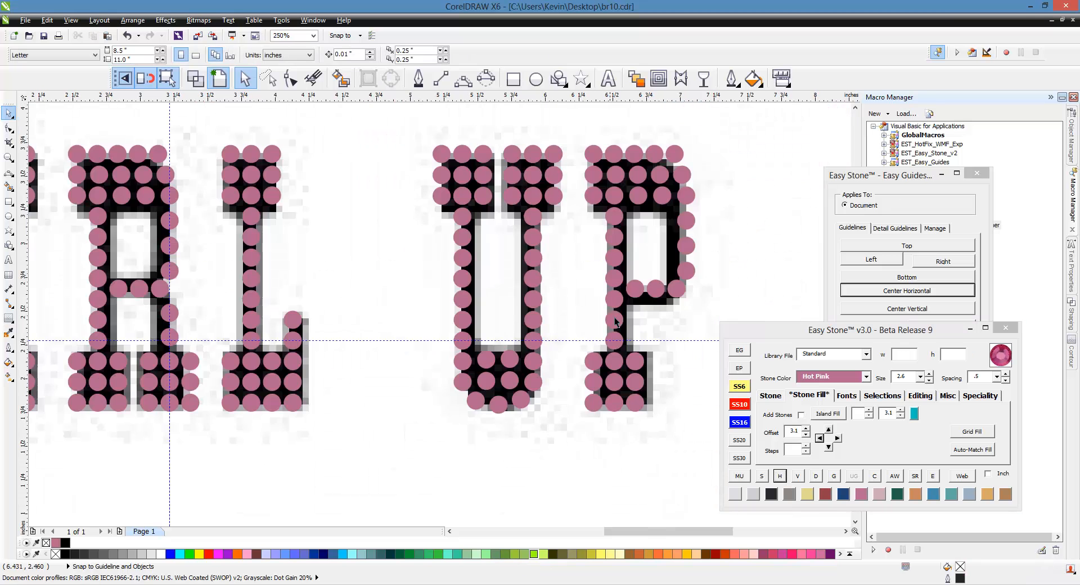
Step: Copy the top serif of the I in COWGIRL with its first stem stone onto the W's middle and right serifs
{"action": "scroll", "coordinate": [617, 322], "scroll_direction": "down", "scroll_amount": 2}
{"action": "scroll", "coordinate": [617, 322], "scroll_direction": "down", "scroll_amount": 2}
{"action": "scroll", "coordinate": [421, 343], "scroll_direction": "up", "scroll_amount": 2}
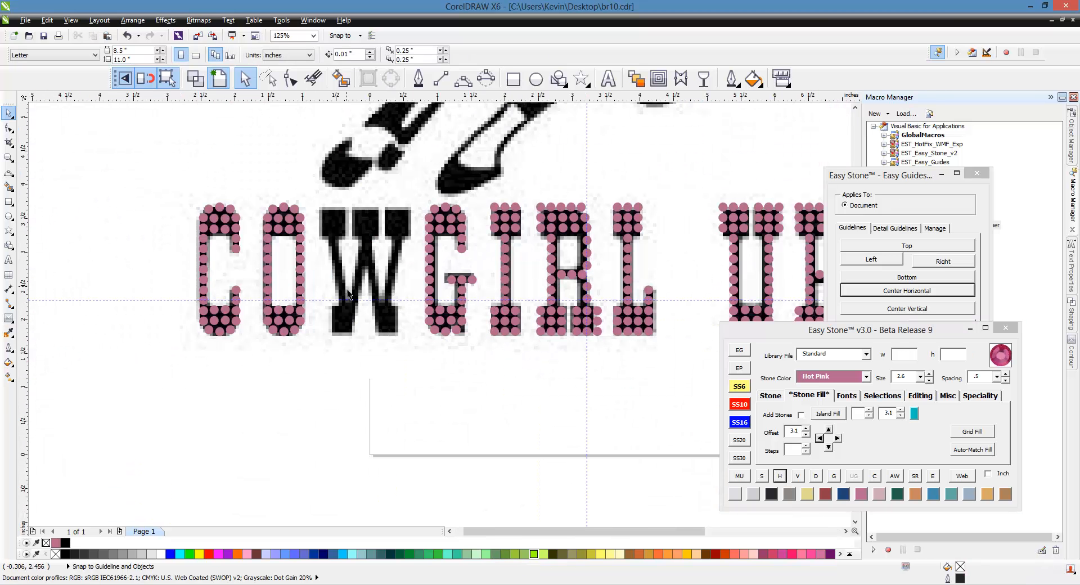
{"action": "scroll", "coordinate": [324, 224], "scroll_direction": "up", "scroll_amount": 1}
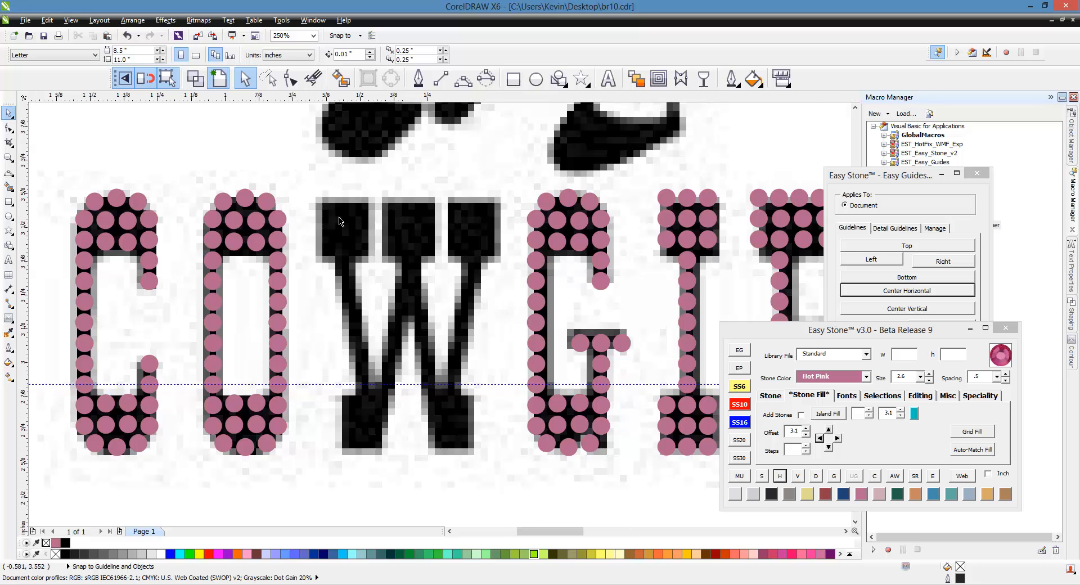
{"action": "scroll", "coordinate": [327, 214], "scroll_direction": "up", "scroll_amount": 1}
{"action": "scroll", "coordinate": [286, 218], "scroll_direction": "down", "scroll_amount": 1}
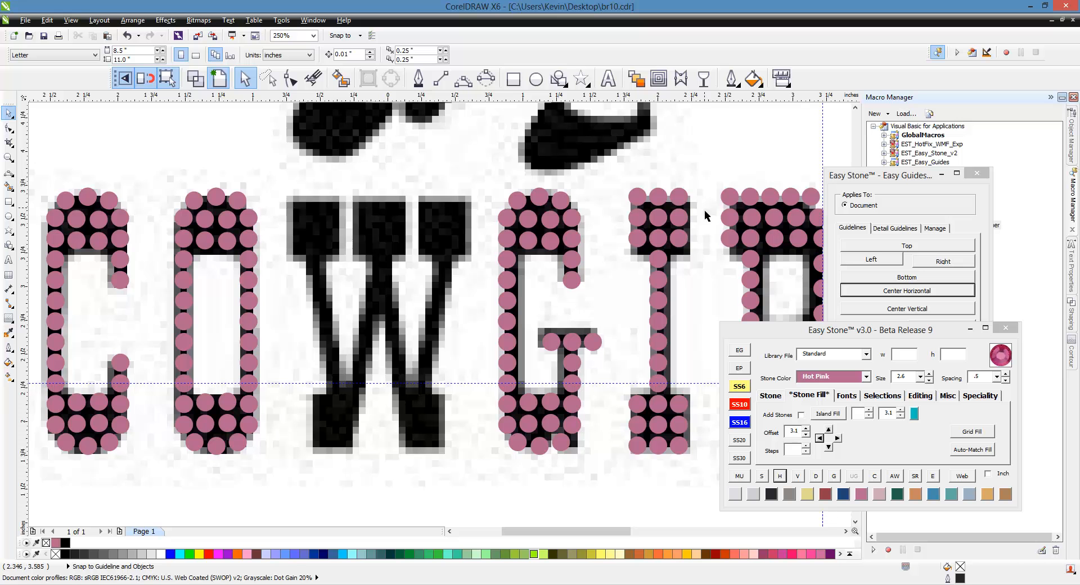
{"action": "left_click_drag", "start_coordinate": [619, 176], "coordinate": [710, 279]}
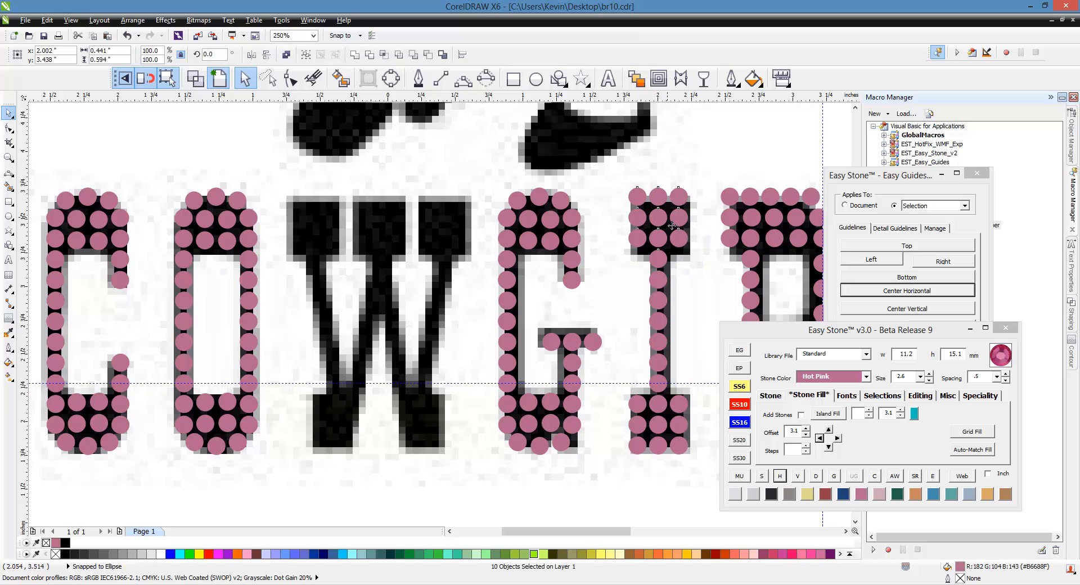
{"action": "mouse_move", "coordinate": [672, 244]}
{"action": "left_mouse_down"}
{"action": "mouse_move", "coordinate": [319, 245]}
{"action": "mouse_move", "coordinate": [390, 251]}
{"action": "mouse_move", "coordinate": [524, 235]}
{"action": "mouse_move", "coordinate": [514, 238]}
{"action": "left_mouse_up"}
{"action": "scroll", "coordinate": [390, 252], "scroll_direction": "up", "scroll_amount": 2}
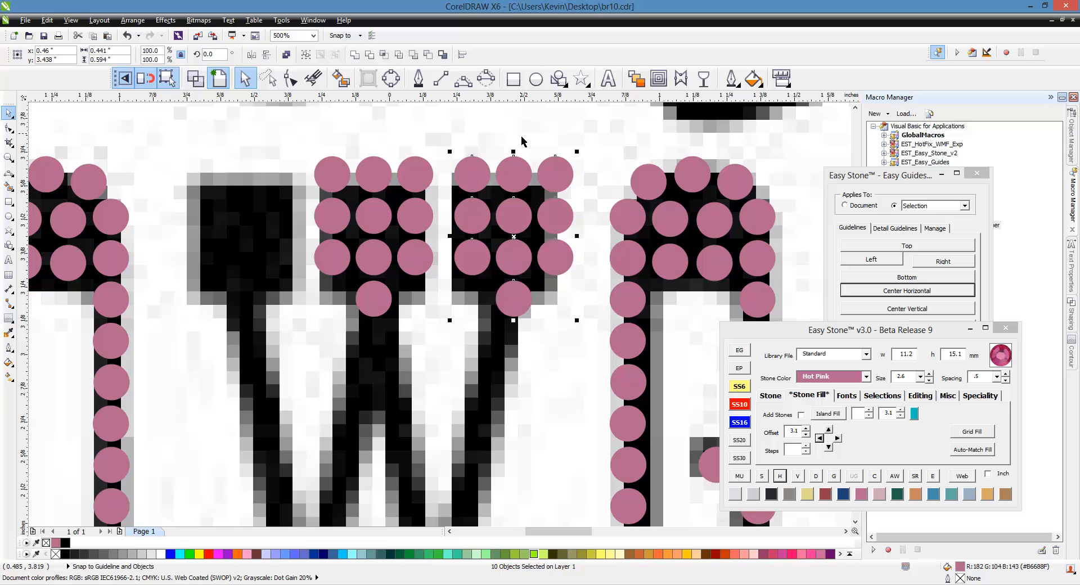
Step: Mirror a copy of the W's right serif stones about the middle serif and position it over the left serif
{"action": "left_click", "coordinate": [597, 140]}
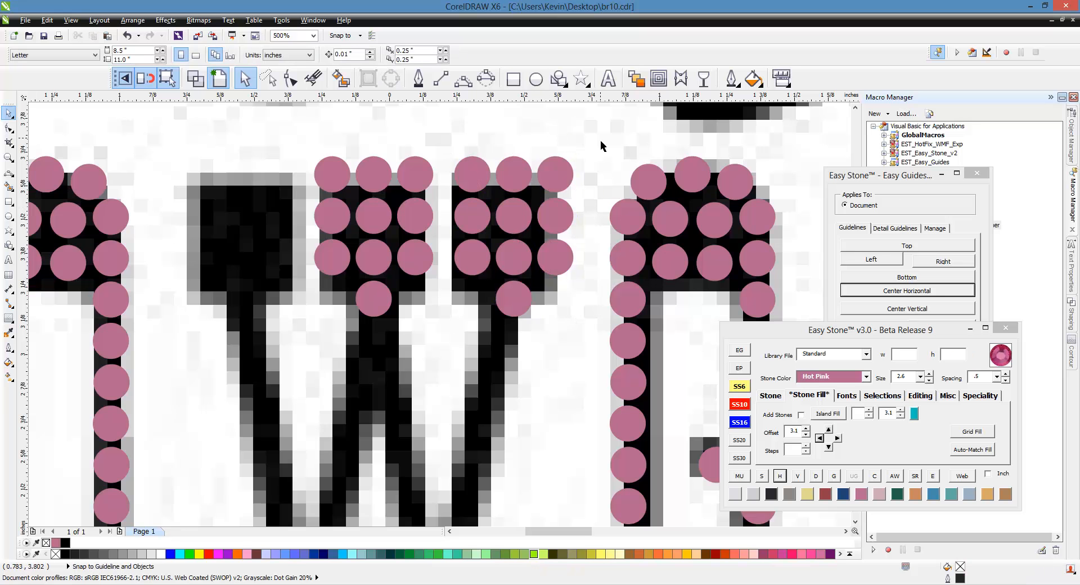
{"action": "mouse_move", "coordinate": [600, 145]}
{"action": "left_mouse_down"}
{"action": "mouse_move", "coordinate": [532, 310]}
{"action": "mouse_move", "coordinate": [470, 329]}
{"action": "mouse_move", "coordinate": [442, 352]}
{"action": "left_mouse_up"}
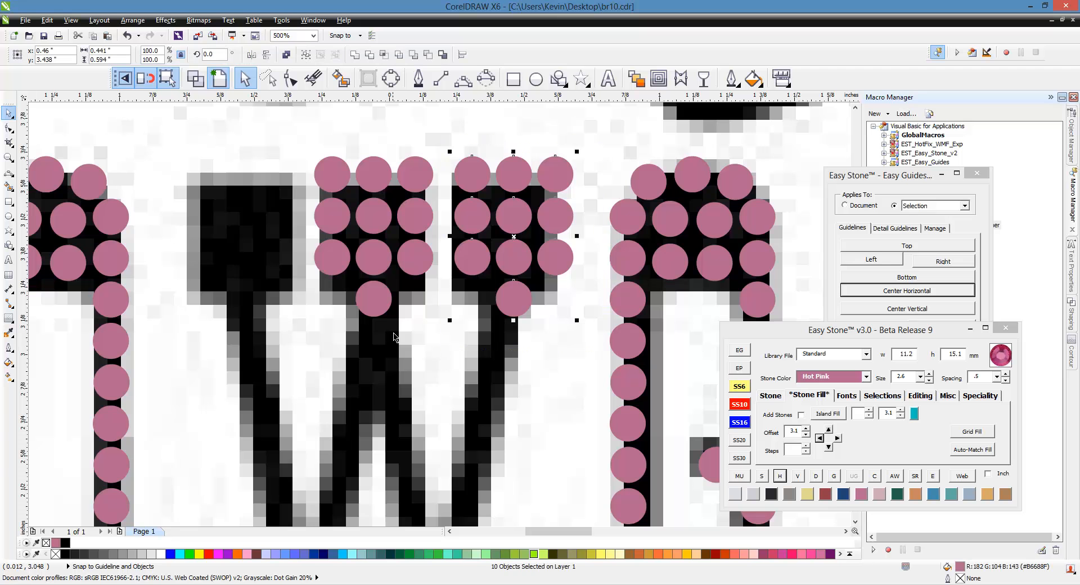
{"action": "left_click", "coordinate": [382, 313], "text": "shift"}
{"action": "mouse_move", "coordinate": [576, 242]}
{"action": "left_mouse_down"}
{"action": "mouse_move", "coordinate": [585, 243]}
{"action": "mouse_move", "coordinate": [433, 264]}
{"action": "mouse_move", "coordinate": [297, 265]}
{"action": "left_mouse_up"}
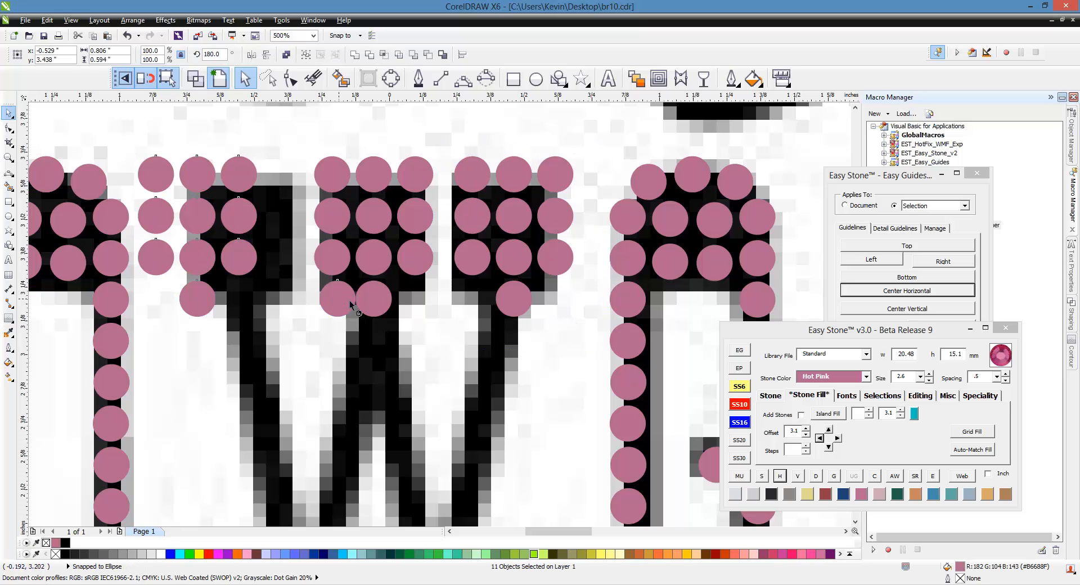
{"action": "left_click_drag", "start_coordinate": [345, 304], "coordinate": [372, 262]}
{"action": "scroll", "coordinate": [372, 262], "scroll_direction": "down", "scroll_amount": 2}
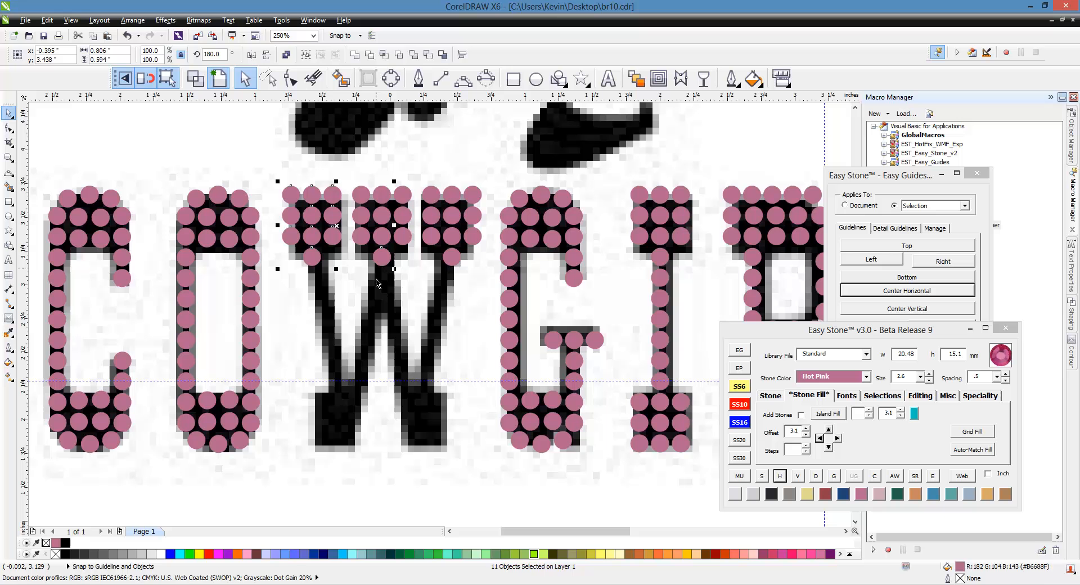
{"action": "left_click", "coordinate": [356, 309]}
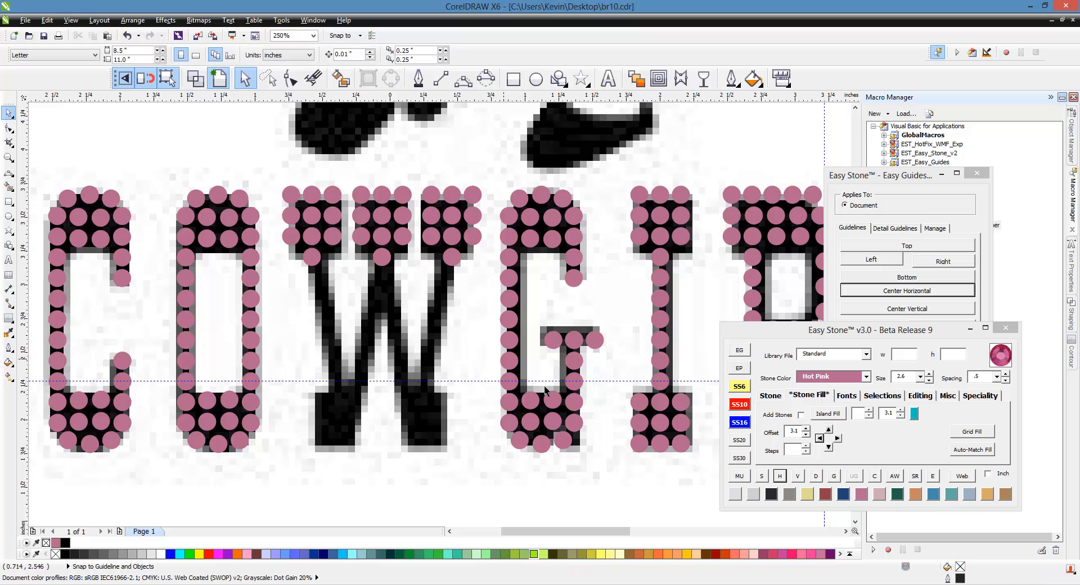
Step: Copy the bottom serif of the I with its lowest stem stone onto the W's left foot
{"action": "left_click_drag", "start_coordinate": [619, 470], "coordinate": [703, 394]}
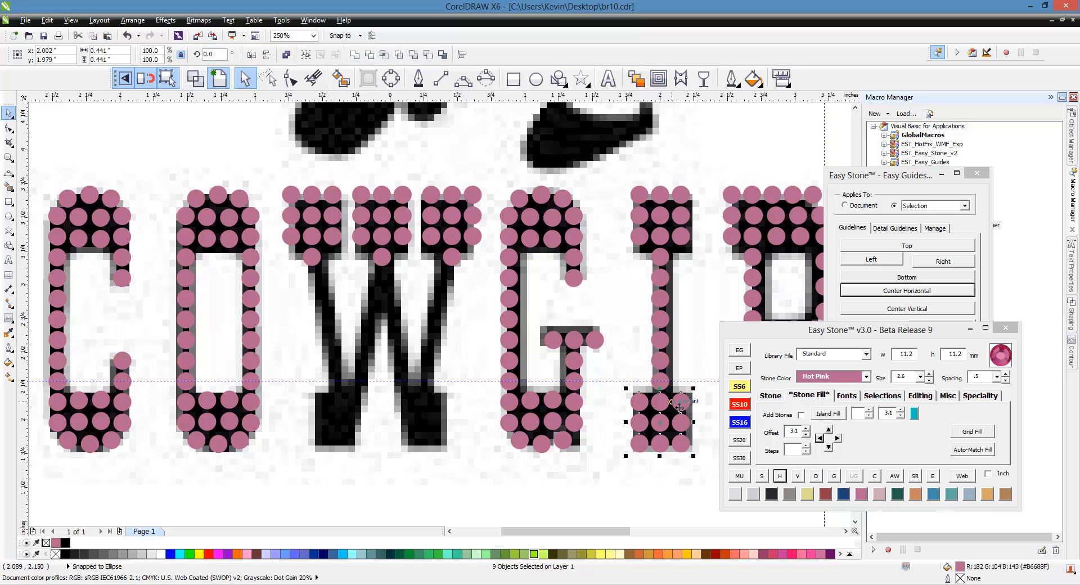
{"action": "left_click_drag", "start_coordinate": [615, 482], "coordinate": [698, 373]}
{"action": "left_click_drag", "start_coordinate": [610, 477], "coordinate": [695, 366]}
{"action": "left_click_drag", "start_coordinate": [662, 413], "coordinate": [334, 414]}
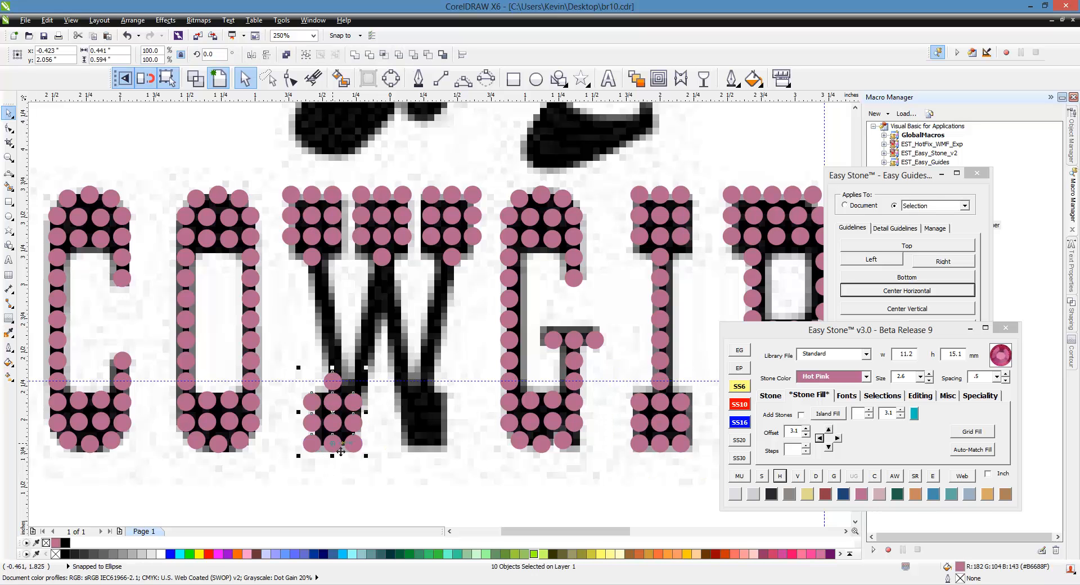
Step: Mirror a copy of the left foot stones onto the W's right foot, aligned by the middle serif's stem stone
{"action": "left_click", "coordinate": [381, 266], "text": "shift"}
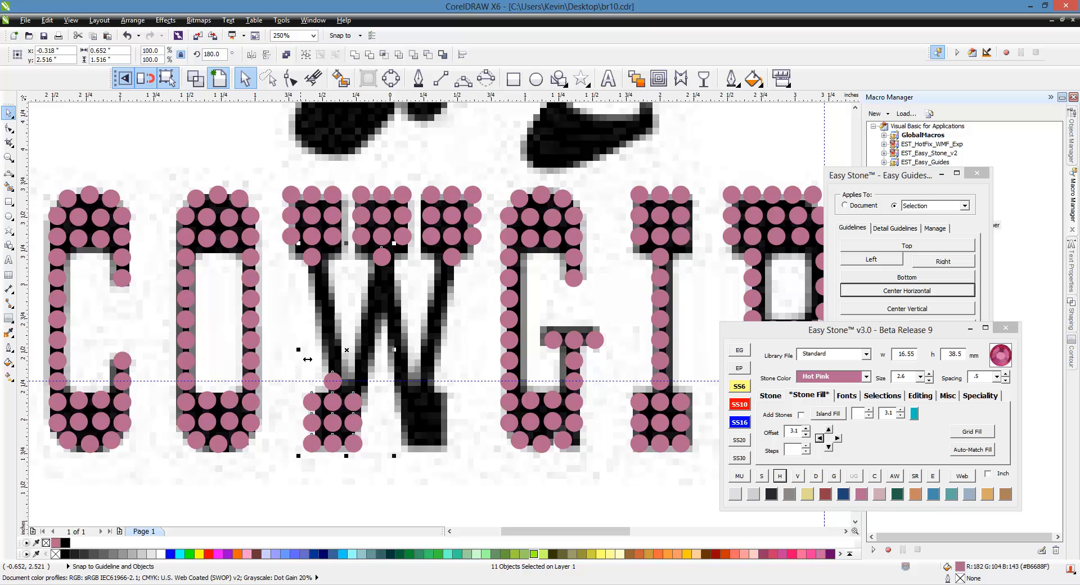
{"action": "left_click_drag", "start_coordinate": [301, 352], "coordinate": [442, 372]}
{"action": "right_click", "coordinate": [442, 372]}
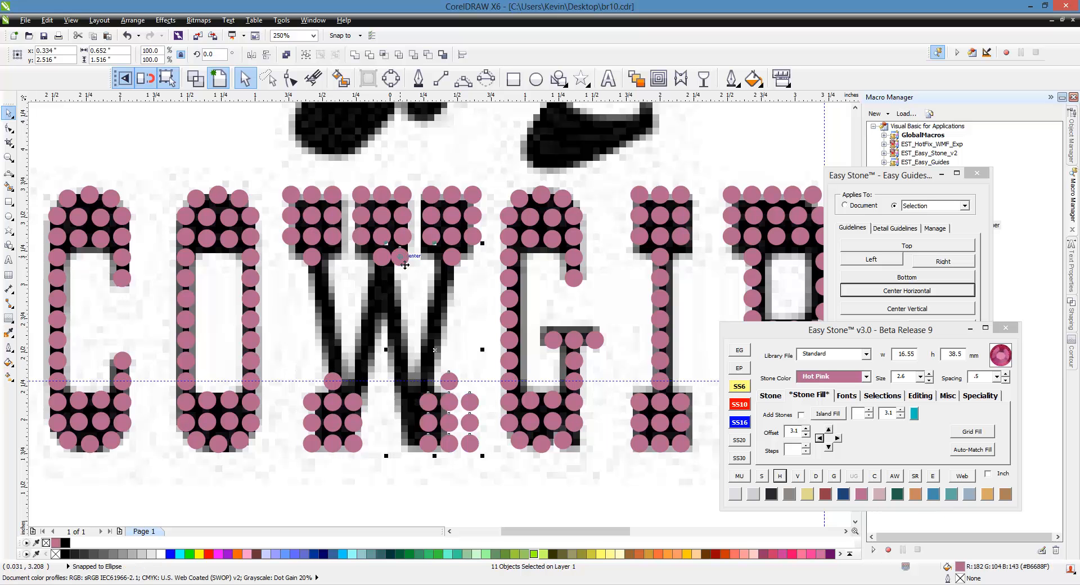
{"action": "left_click_drag", "start_coordinate": [409, 263], "coordinate": [392, 263]}
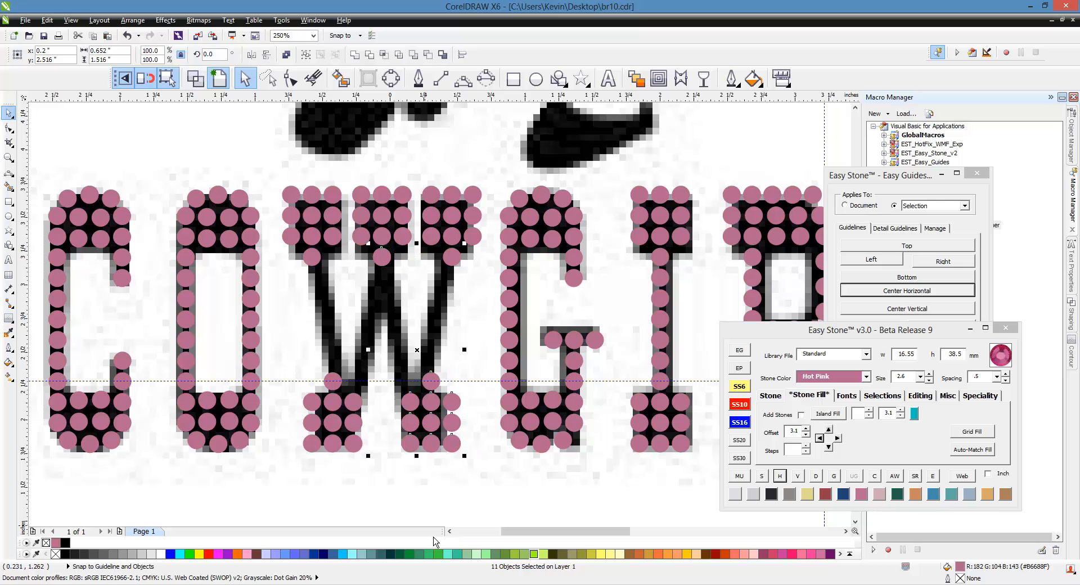
{"action": "left_click", "coordinate": [418, 505]}
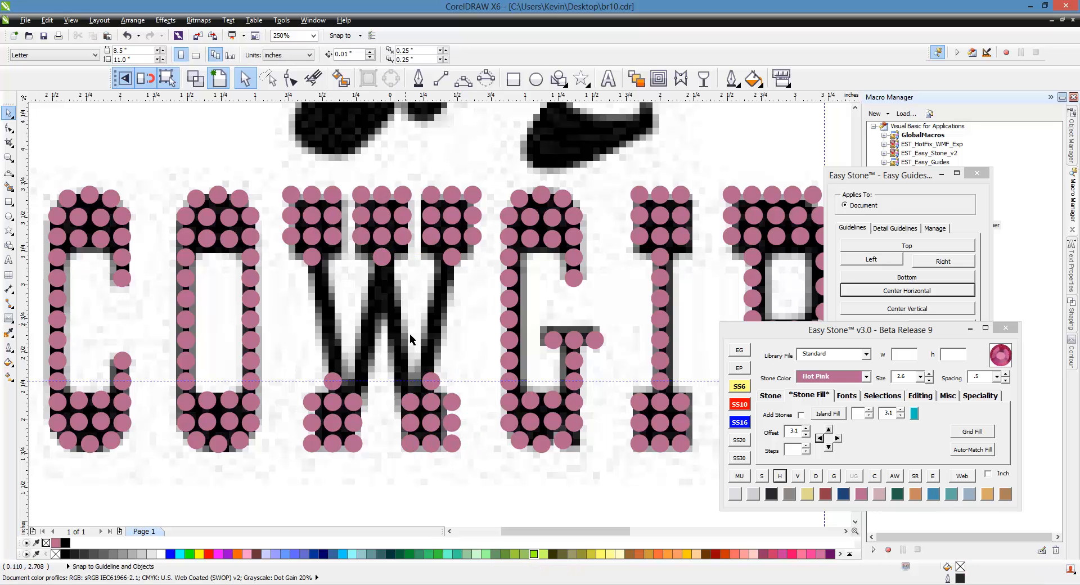
Step: Add stones along the W's right outer stroke between serif and foot, and flip the upper end stone horizontally to make them round
{"action": "left_click", "coordinate": [431, 382]}
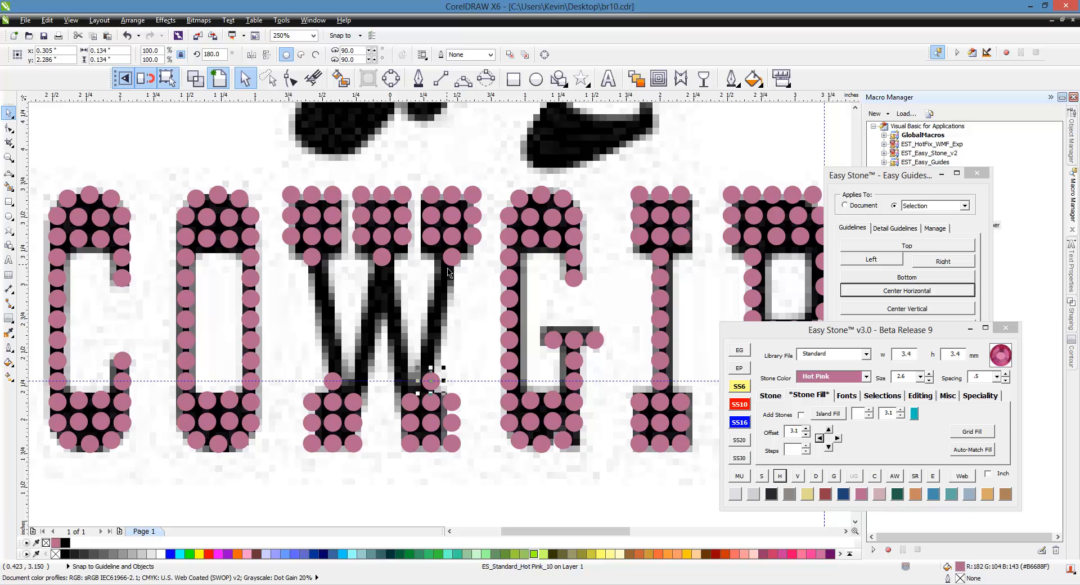
{"action": "left_click", "coordinate": [780, 397]}
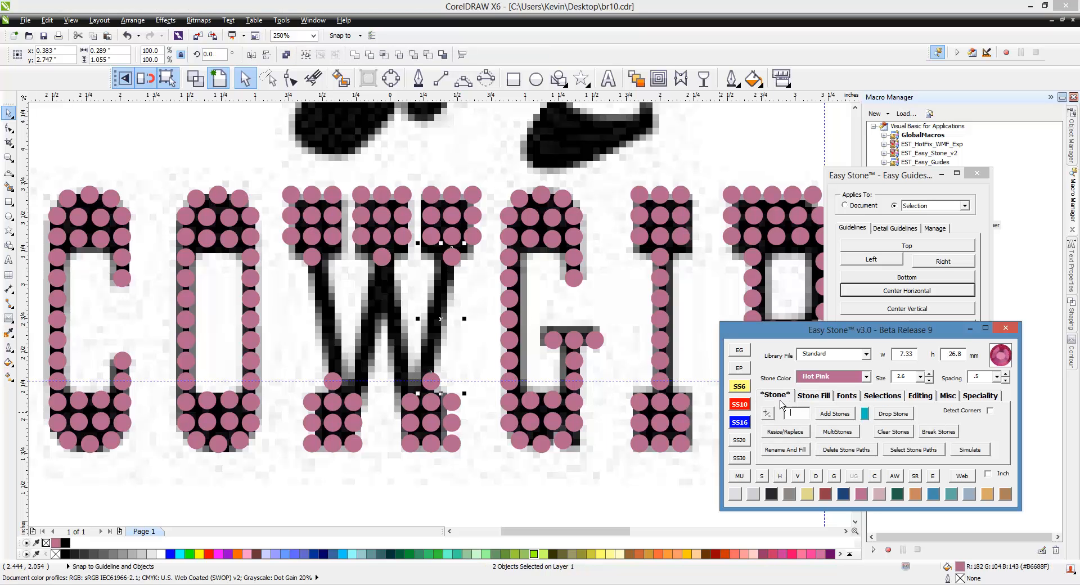
{"action": "left_click", "coordinate": [836, 431]}
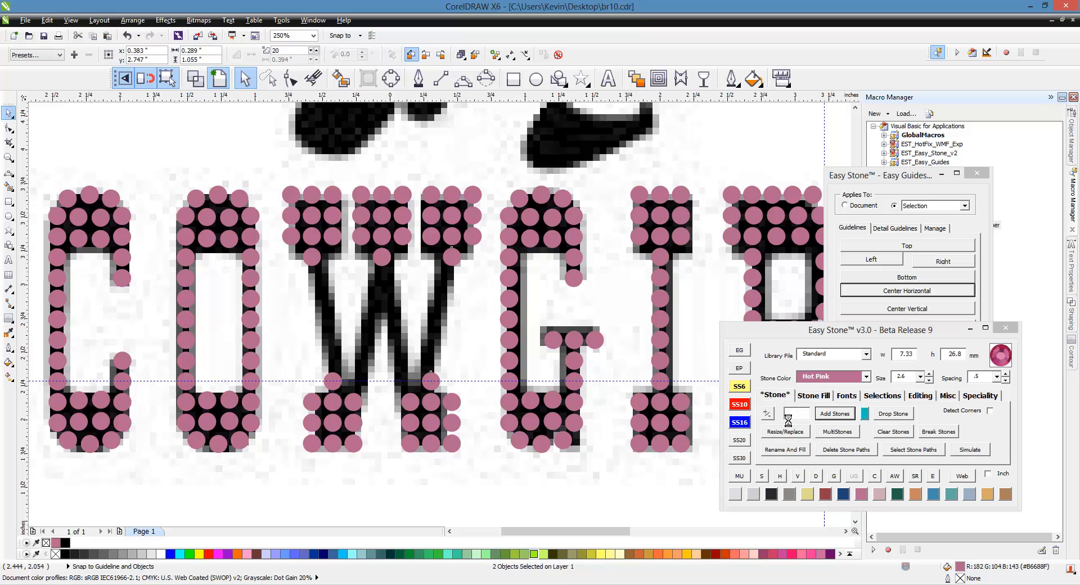
{"action": "left_click", "coordinate": [461, 495]}
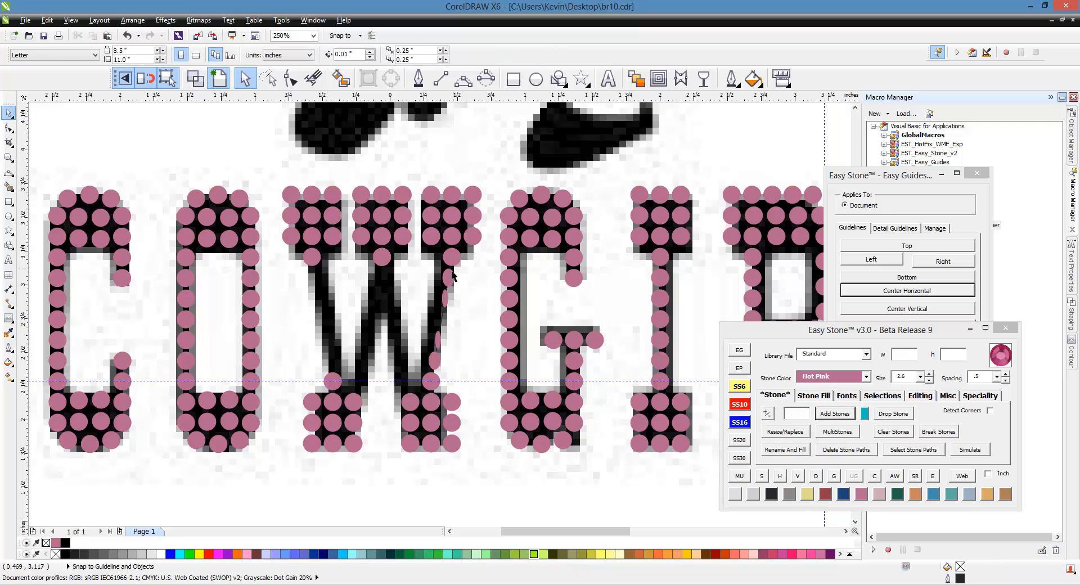
{"action": "left_click", "coordinate": [452, 264]}
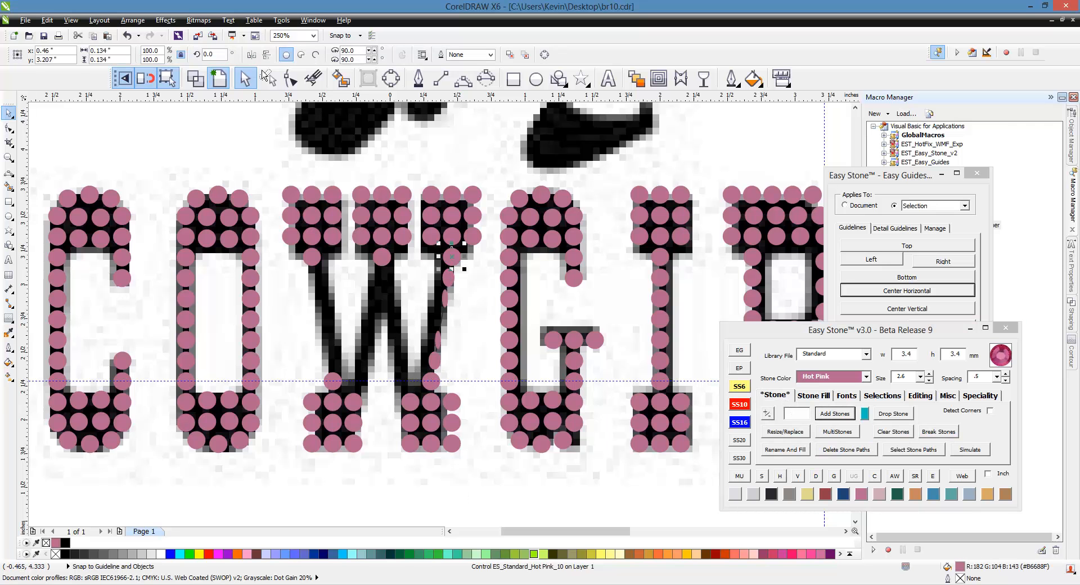
{"action": "left_click", "coordinate": [253, 55]}
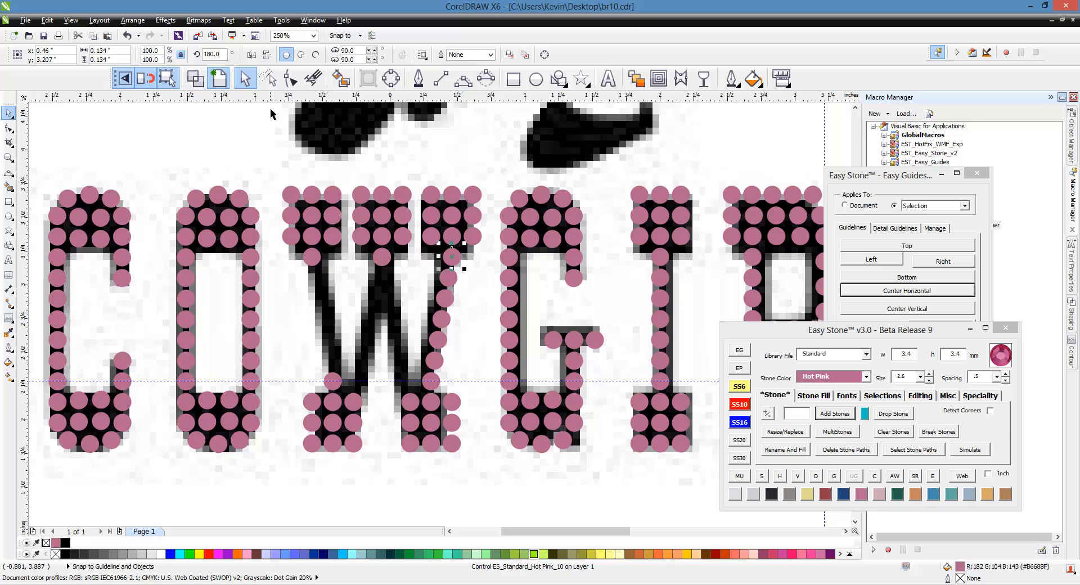
{"action": "left_click", "coordinate": [395, 465]}
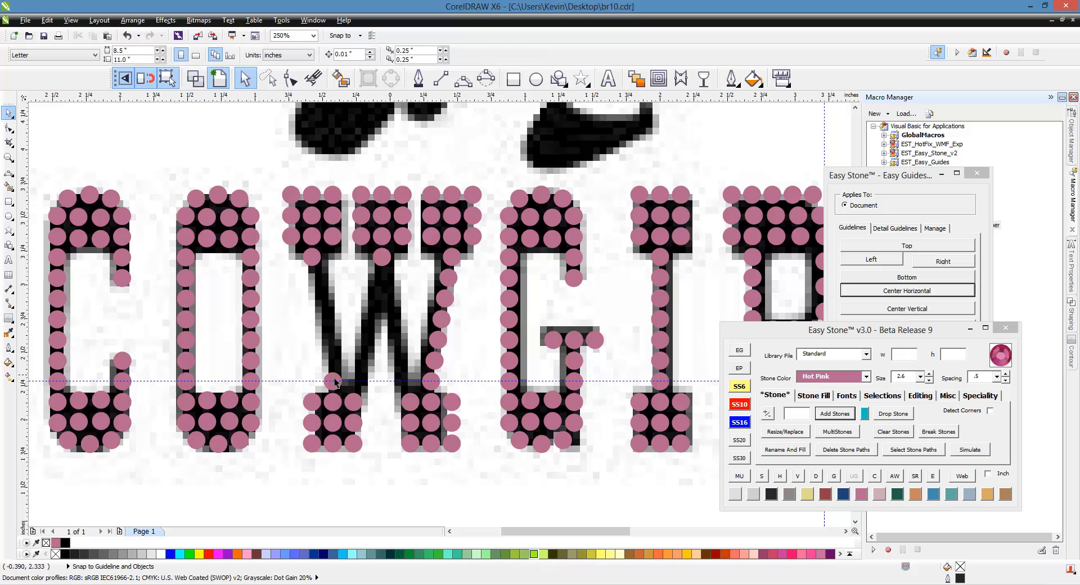
Step: Add a line of 7 stones along the W's left outer stroke and flip its upper end stone horizontally to make them round
{"action": "left_click", "coordinate": [332, 385]}
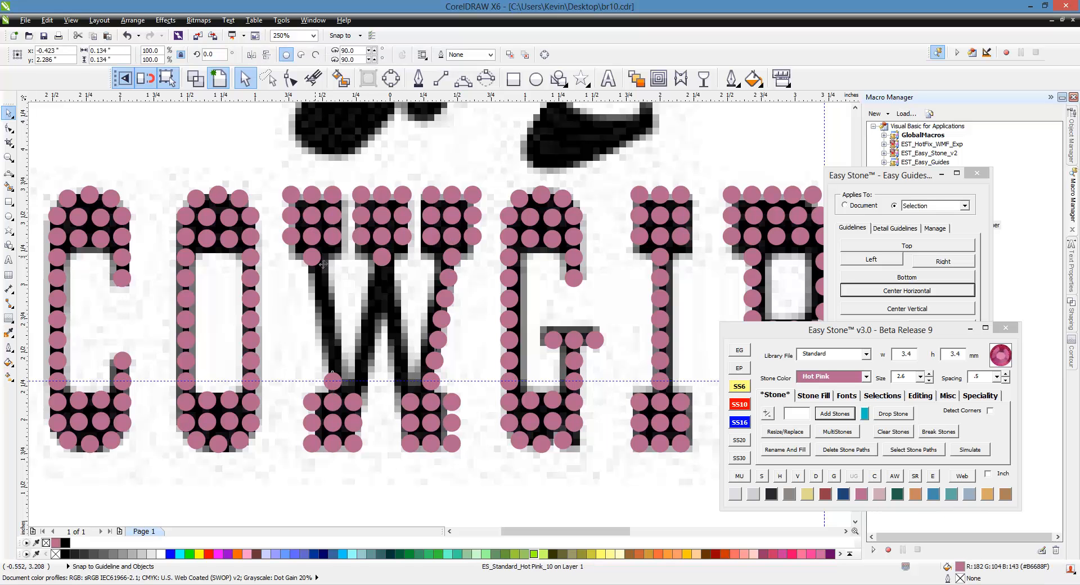
{"action": "left_click", "coordinate": [324, 264], "text": "shift"}
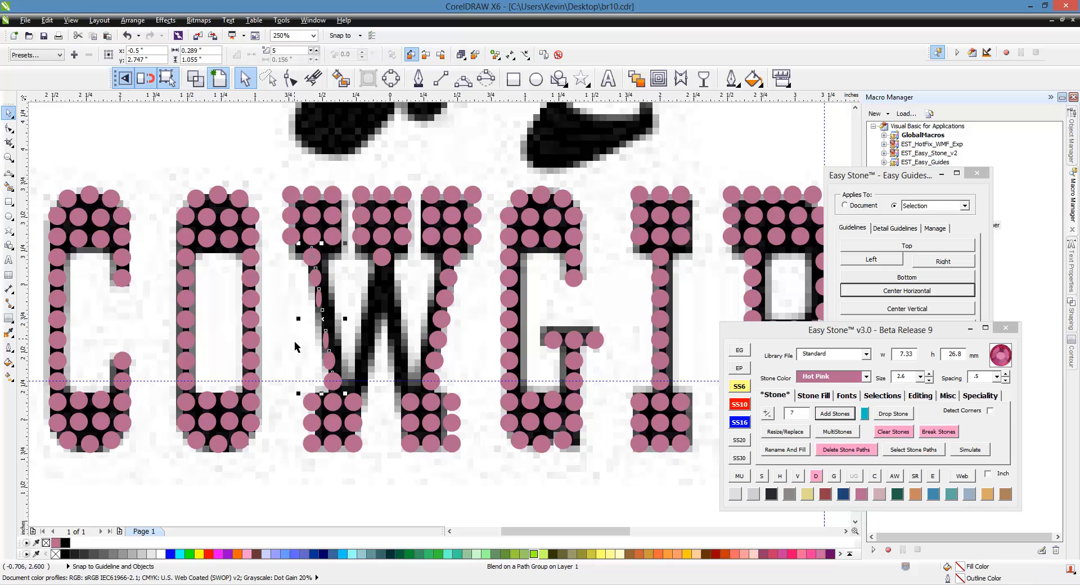
{"action": "left_click", "coordinate": [302, 322]}
{"action": "left_click", "coordinate": [308, 266]}
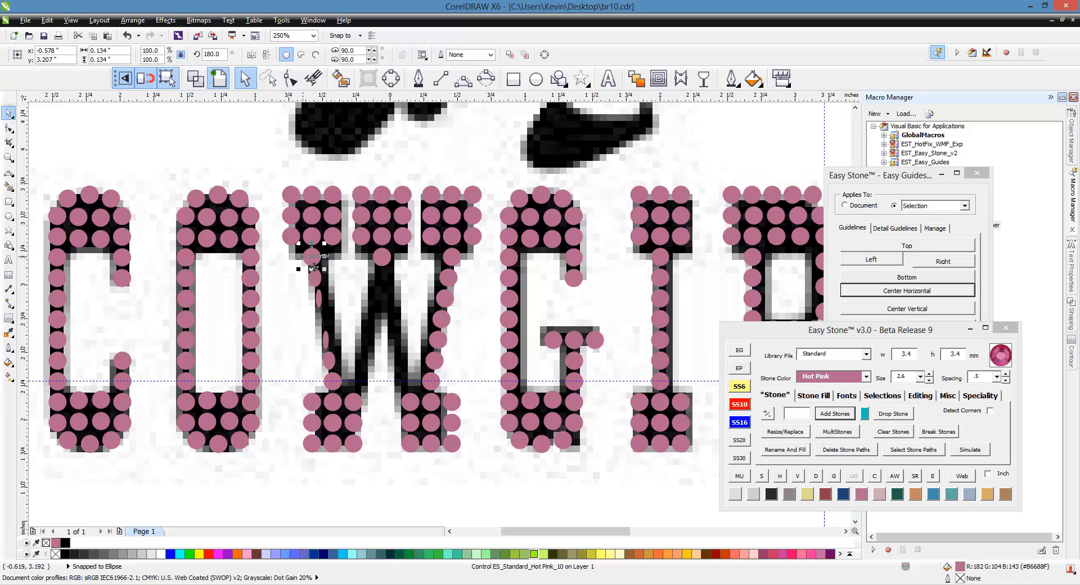
{"action": "left_click", "coordinate": [341, 498]}
Step: Delete the stone paths from the W's left and right outer strokes, keeping the stones
{"action": "scroll", "coordinate": [336, 426], "scroll_direction": "up", "scroll_amount": 2}
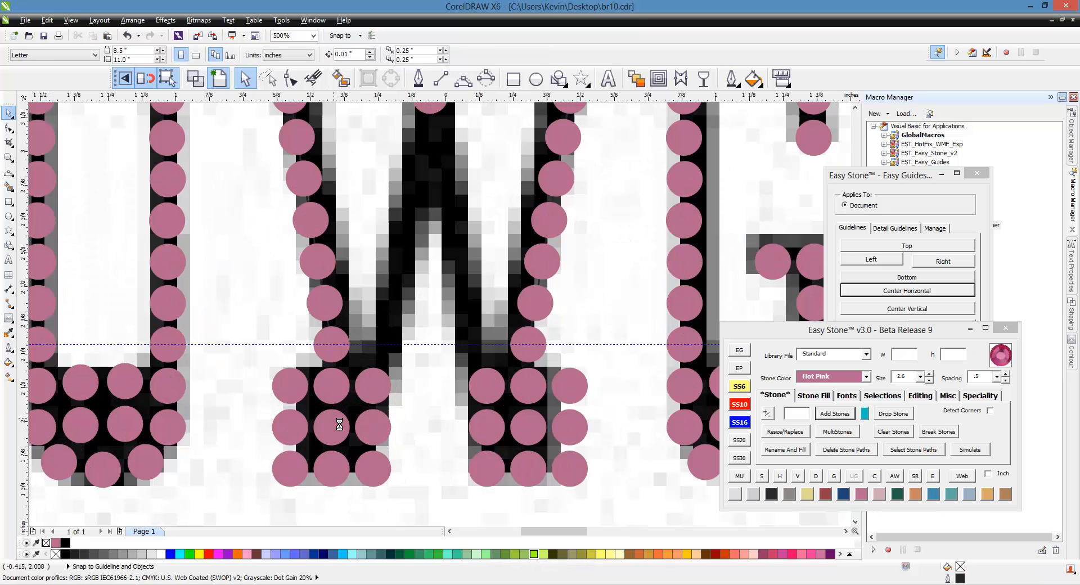
{"action": "left_click", "coordinate": [325, 359]}
{"action": "scroll", "coordinate": [358, 351], "scroll_direction": "down", "scroll_amount": 4}
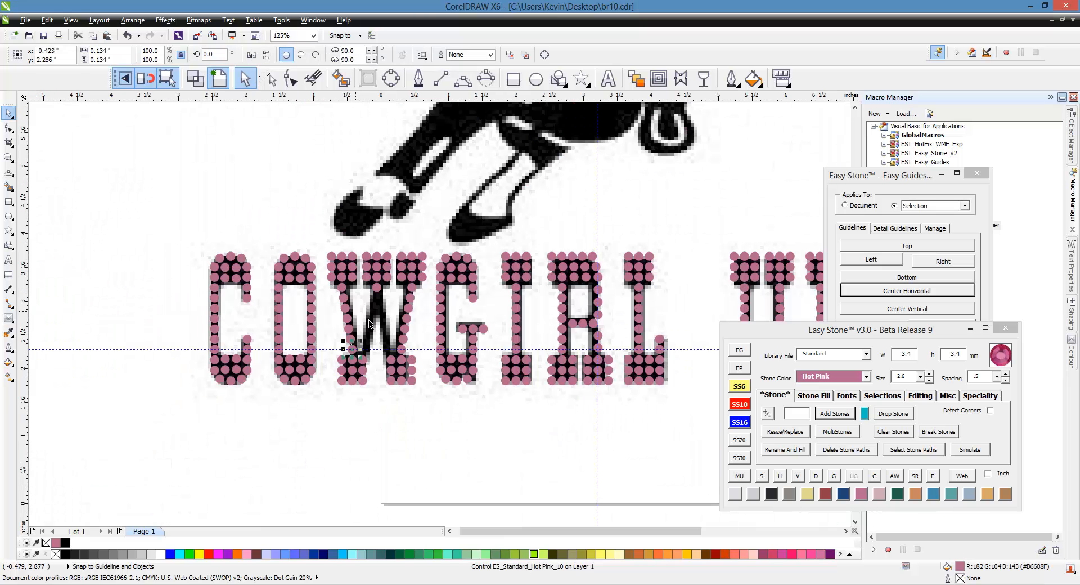
{"action": "scroll", "coordinate": [370, 324], "scroll_direction": "up", "scroll_amount": 2}
{"action": "left_click", "coordinate": [342, 322]}
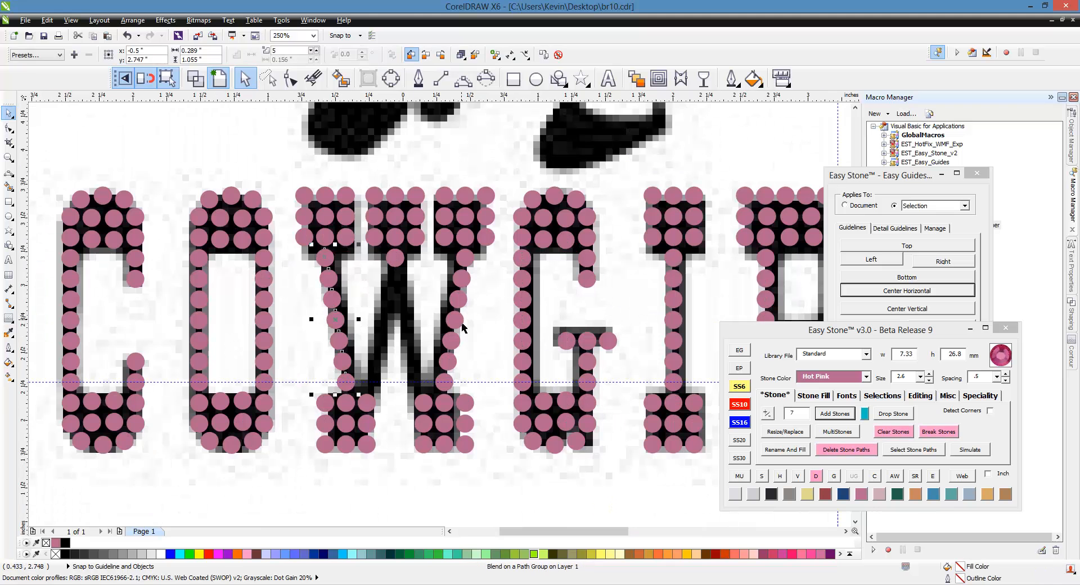
{"action": "left_click", "coordinate": [457, 514]}
Step: Add one inner stone beside the stone atop each of the W's feet, using the 3.1 offset
{"action": "scroll", "coordinate": [360, 404], "scroll_direction": "up", "scroll_amount": 2}
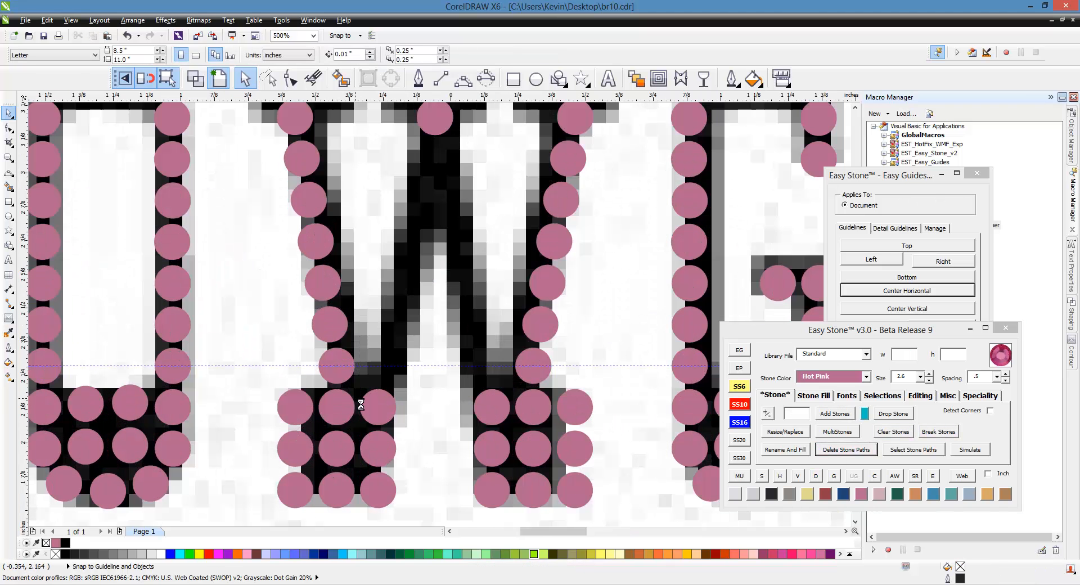
{"action": "left_click", "coordinate": [345, 380]}
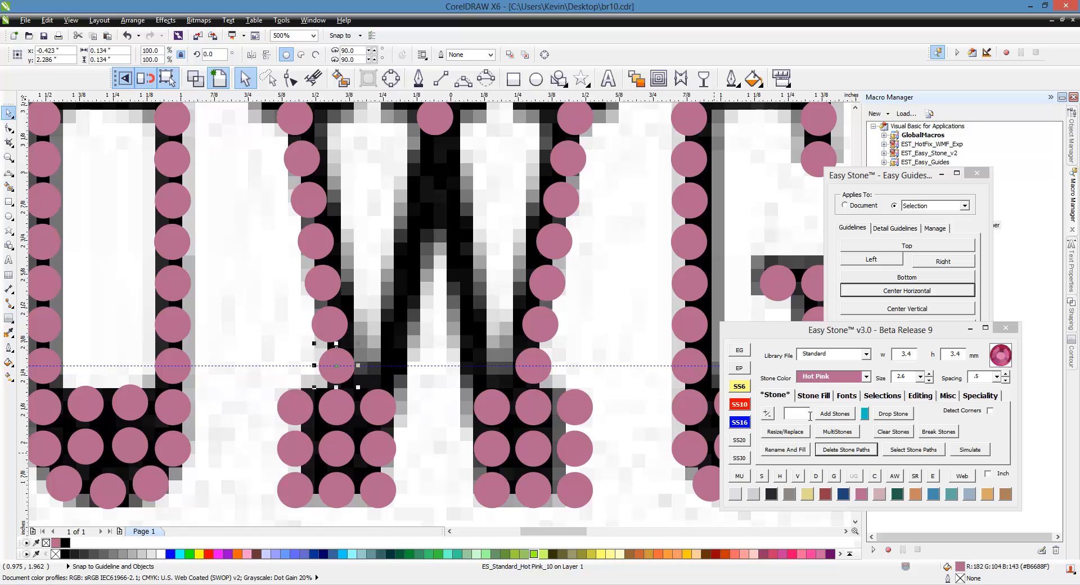
{"action": "left_click", "coordinate": [824, 398]}
{"action": "left_click", "coordinate": [837, 438]}
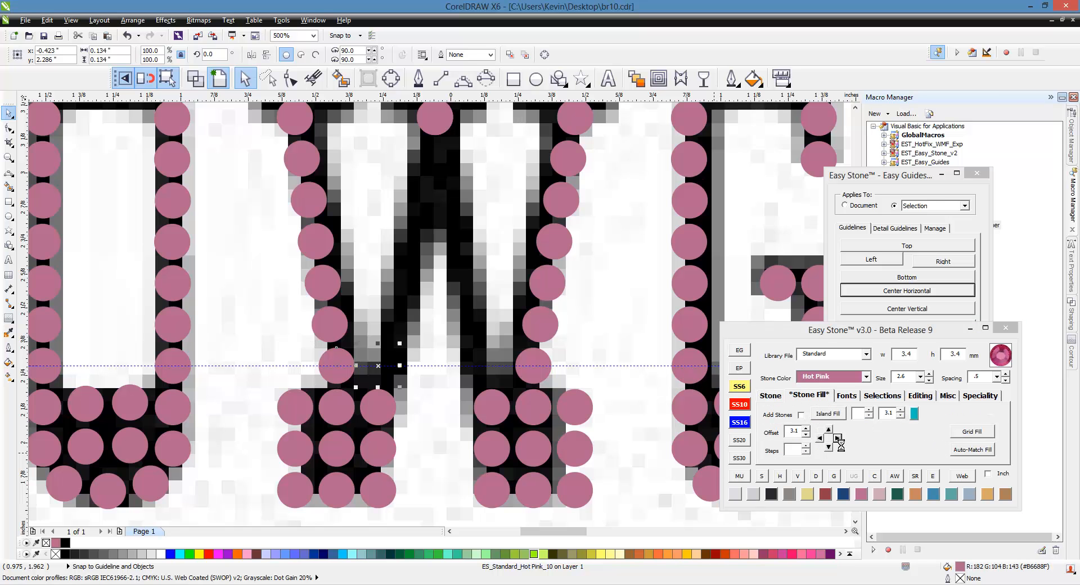
{"action": "left_click", "coordinate": [825, 438]}
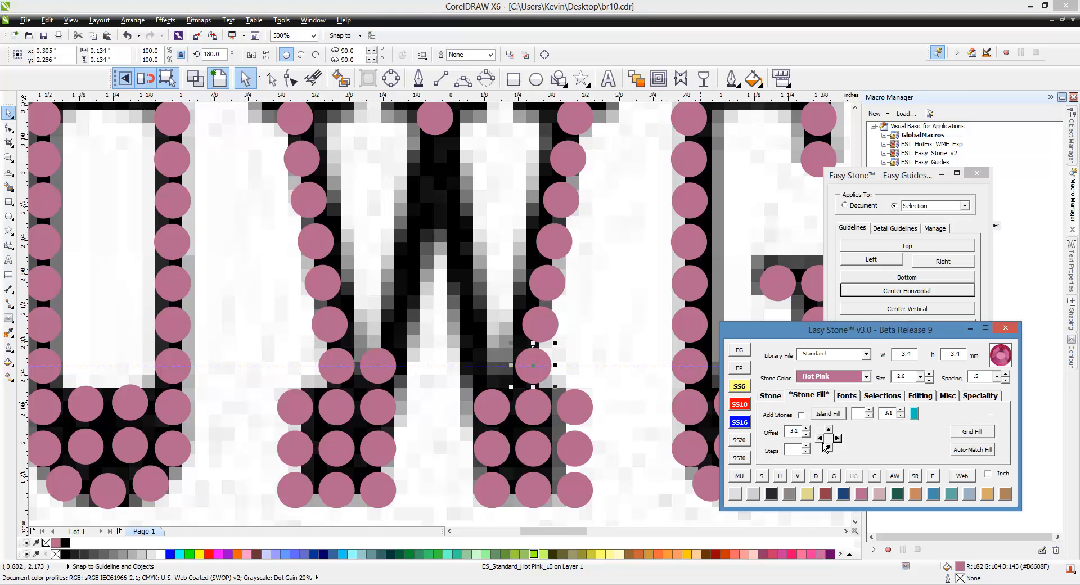
{"action": "left_click", "coordinate": [446, 444]}
Step: Add a line of 7 stones from the left foot's inner stone up to the stone below the W's middle serif
{"action": "left_click", "coordinate": [388, 376]}
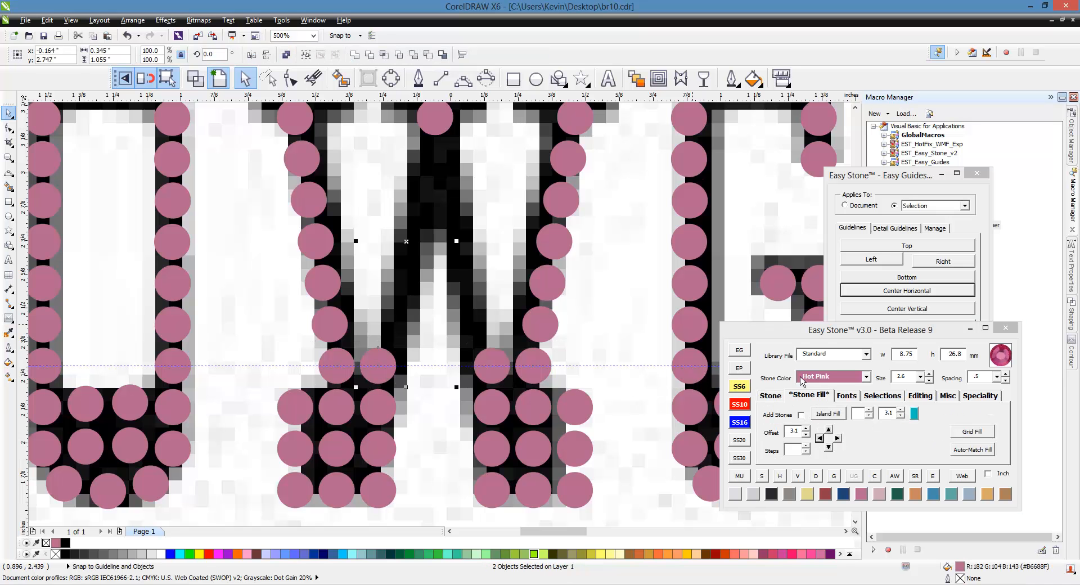
{"action": "left_click", "coordinate": [776, 395]}
{"action": "left_click", "coordinate": [835, 414]}
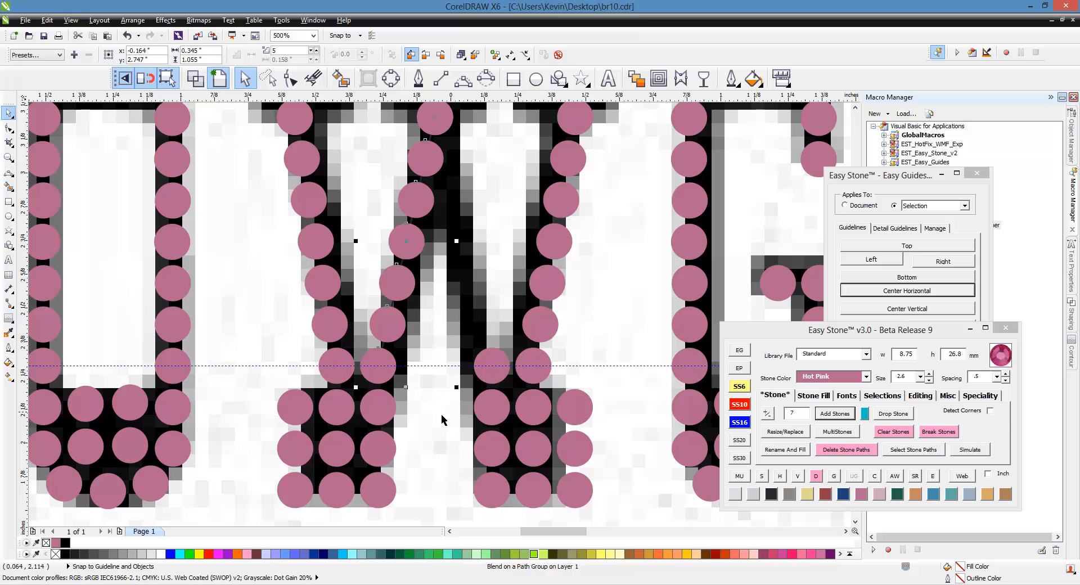
Step: Add a line of 7 round stones from the W's right foot inner stone up to the stone below the middle serif
{"action": "left_click", "coordinate": [445, 436]}
{"action": "left_click", "coordinate": [492, 360]}
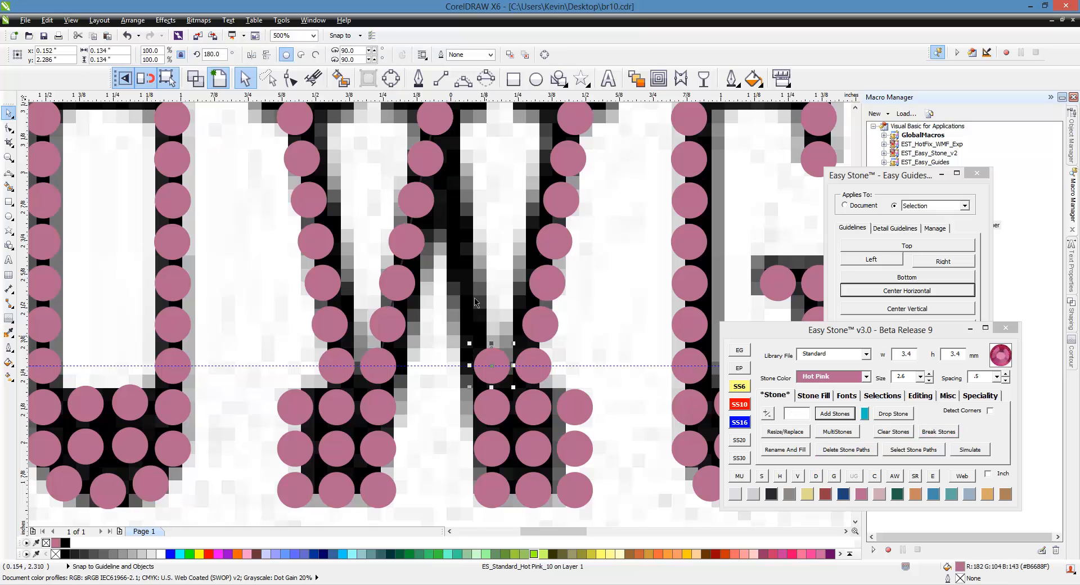
{"action": "left_click", "coordinate": [441, 152], "text": "shift"}
{"action": "left_click", "coordinate": [836, 419]}
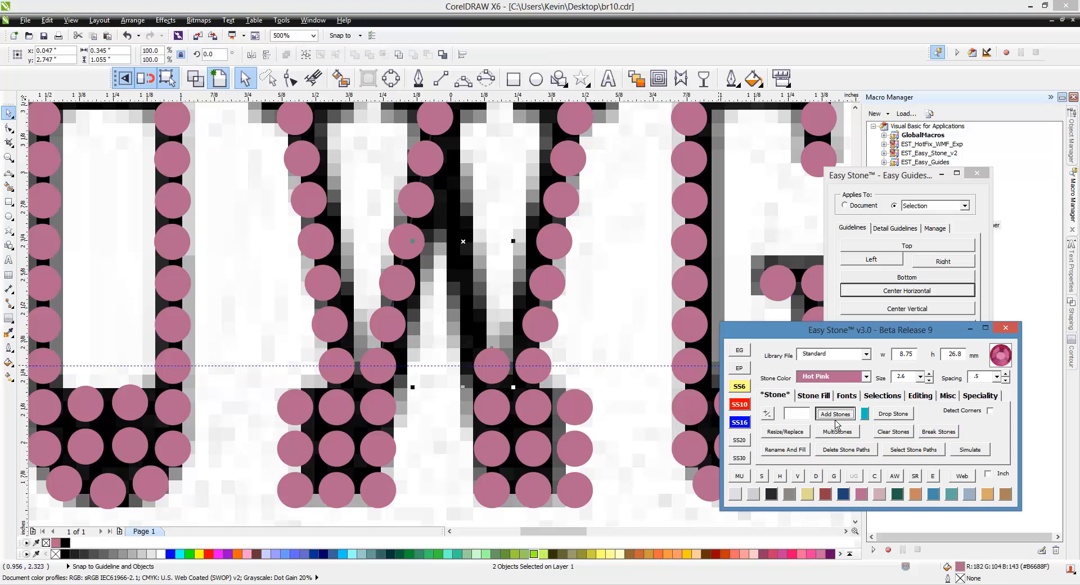
{"action": "left_click", "coordinate": [836, 415]}
{"action": "left_click", "coordinate": [429, 449]}
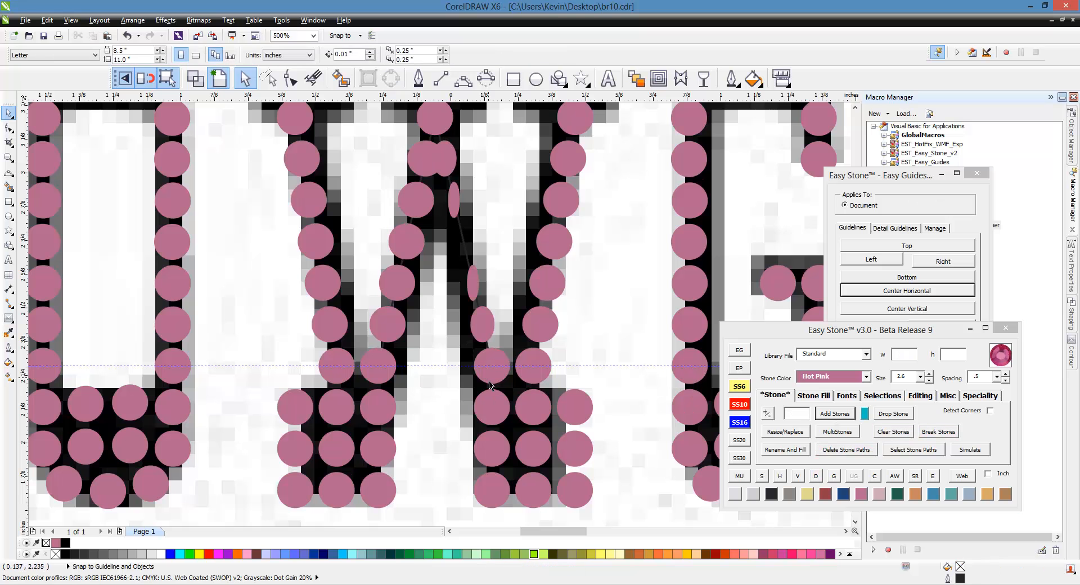
{"action": "left_click", "coordinate": [491, 384]}
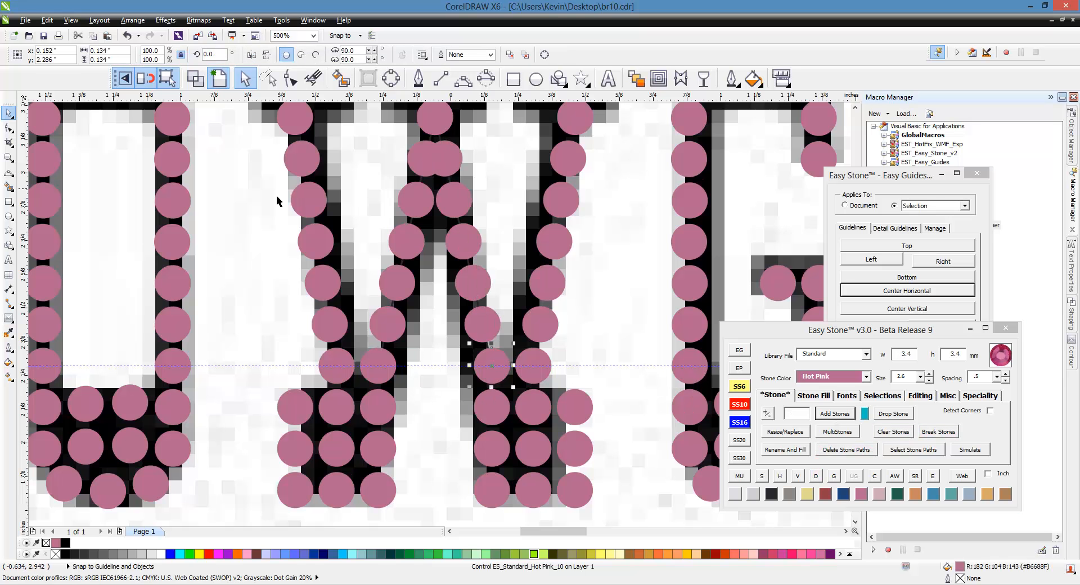
{"action": "left_click", "coordinate": [357, 323]}
Step: Delete the stone paths from the whole W, keeping its stones
{"action": "scroll", "coordinate": [356, 322], "scroll_direction": "down", "scroll_amount": 2}
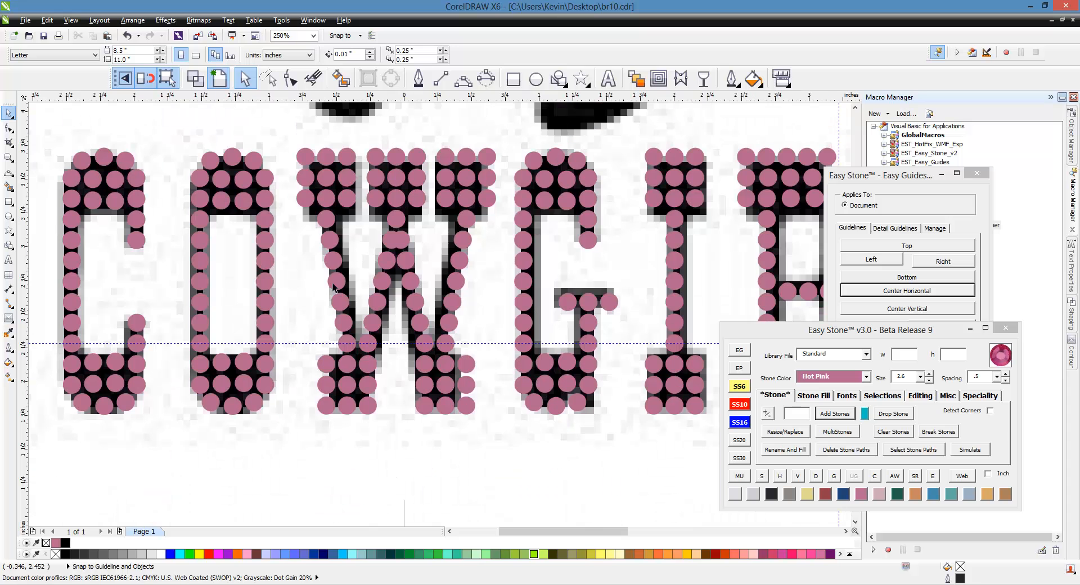
{"action": "left_click_drag", "start_coordinate": [283, 127], "coordinate": [513, 444]}
{"action": "left_click", "coordinate": [517, 481]}
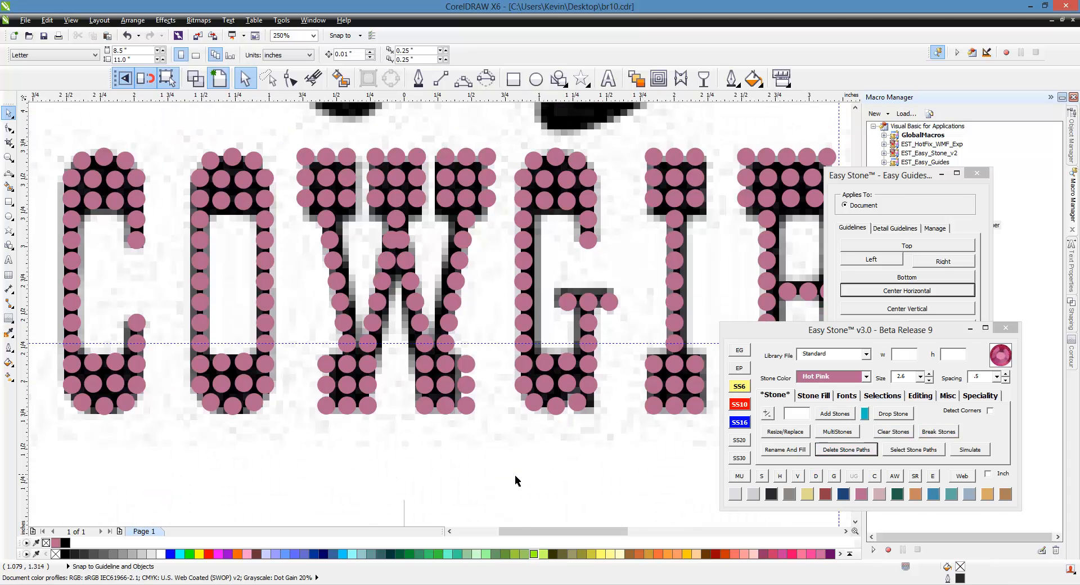
Step: Reduce the two overlapping stones where the W's inner strokes meet to one centred stone using Delete Overlaps
{"action": "scroll", "coordinate": [393, 218], "scroll_direction": "up", "scroll_amount": 2}
{"action": "left_click", "coordinate": [372, 290]}
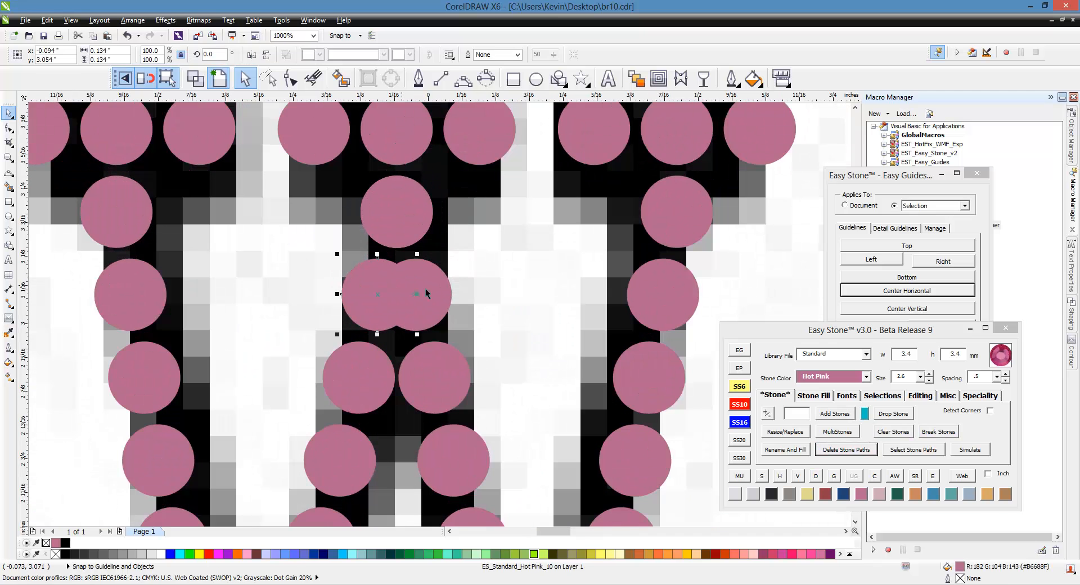
{"action": "left_click", "coordinate": [441, 293], "text": "shift"}
{"action": "left_click", "coordinate": [925, 396]}
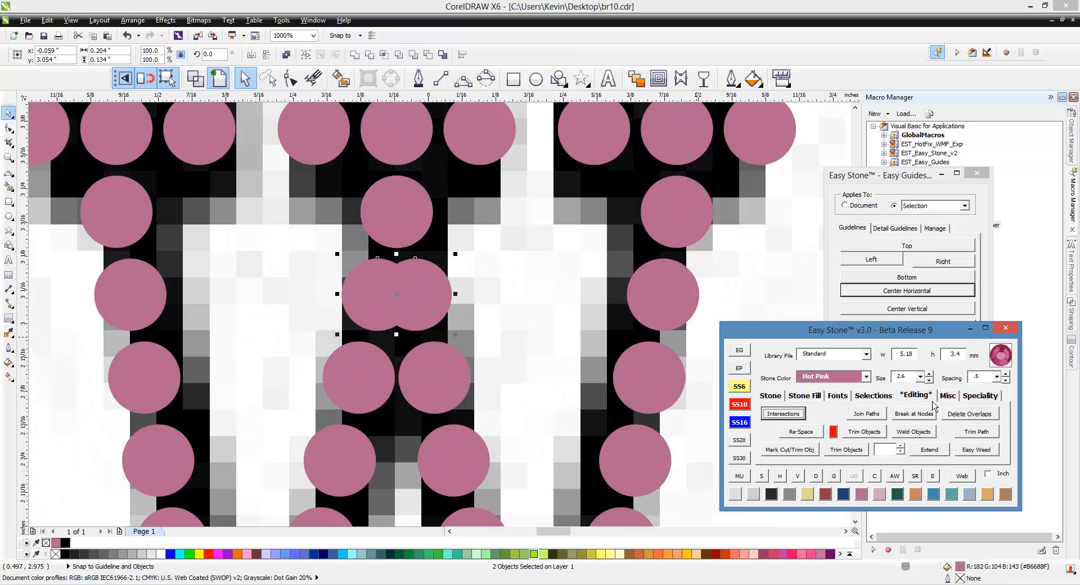
{"action": "left_click", "coordinate": [954, 416]}
Step: Copy all the stones of the Cowgirl Up lettering to the empty area below and right of the artwork
{"action": "scroll", "coordinate": [369, 243], "scroll_direction": "down", "scroll_amount": 1}
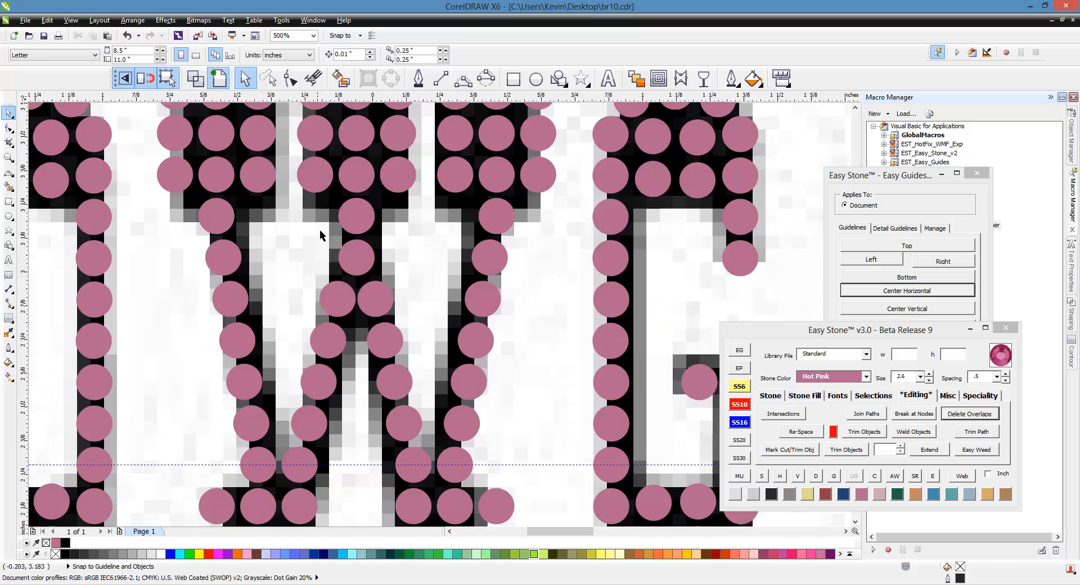
{"action": "scroll", "coordinate": [365, 294], "scroll_direction": "down", "scroll_amount": 1}
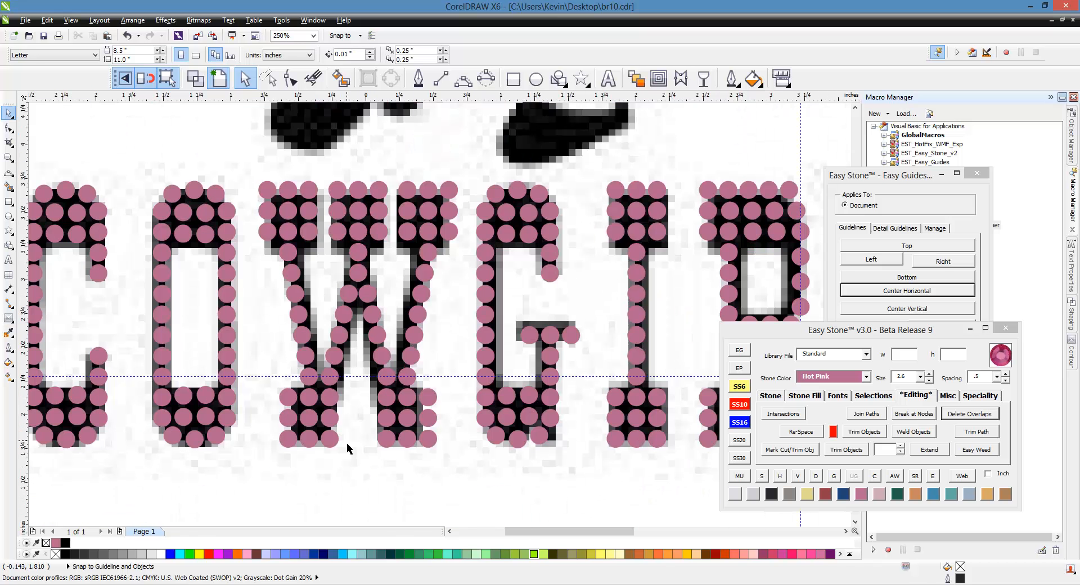
{"action": "scroll", "coordinate": [347, 449], "scroll_direction": "down", "scroll_amount": 1}
{"action": "scroll", "coordinate": [225, 314], "scroll_direction": "down", "scroll_amount": 1}
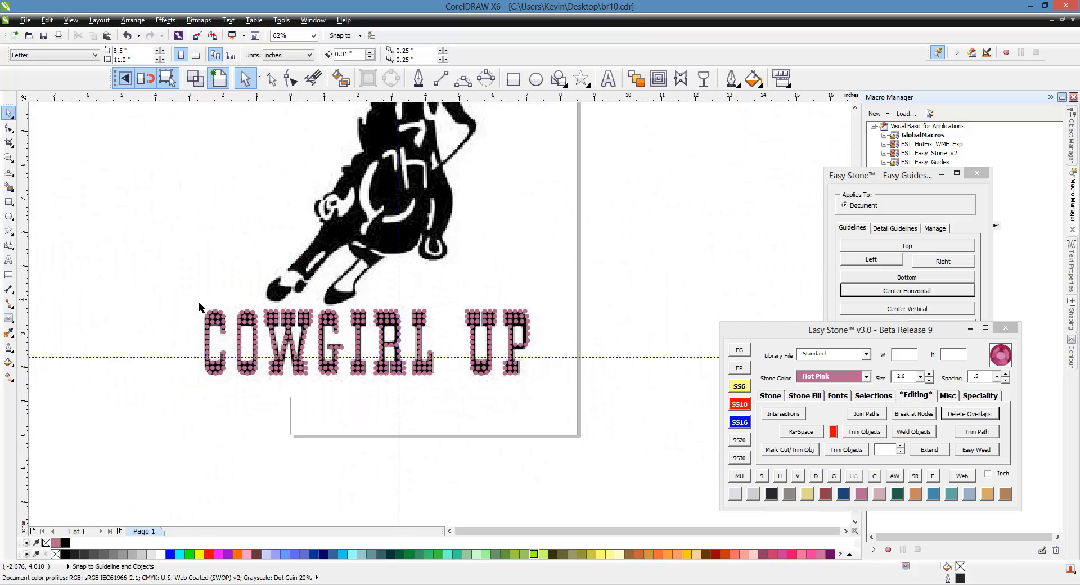
{"action": "left_click_drag", "start_coordinate": [200, 304], "coordinate": [548, 405]}
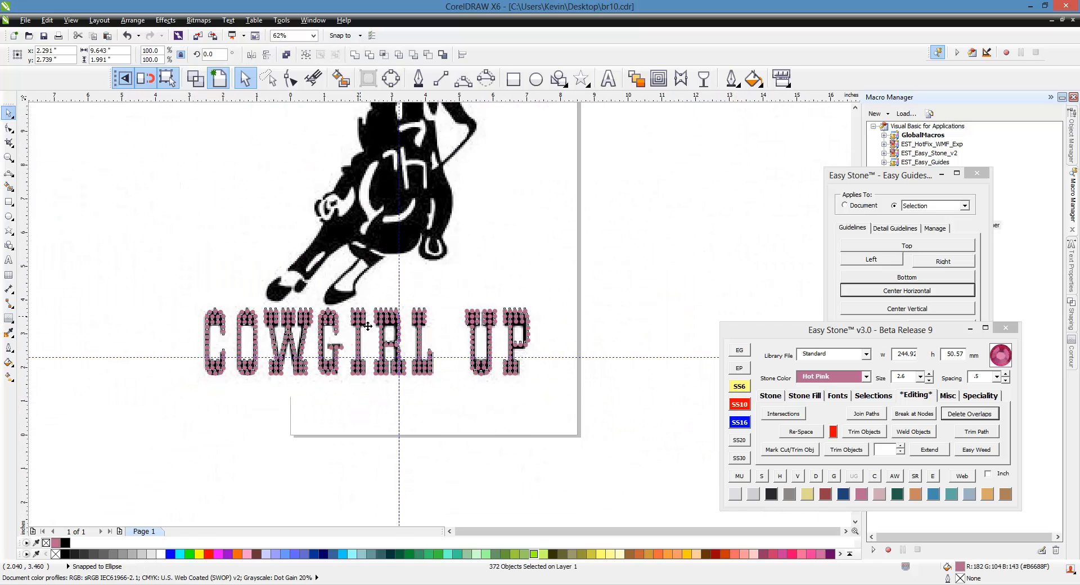
{"action": "left_click_drag", "start_coordinate": [368, 325], "coordinate": [591, 466]}
{"action": "scroll", "coordinate": [342, 276], "scroll_direction": "down", "scroll_amount": 1}
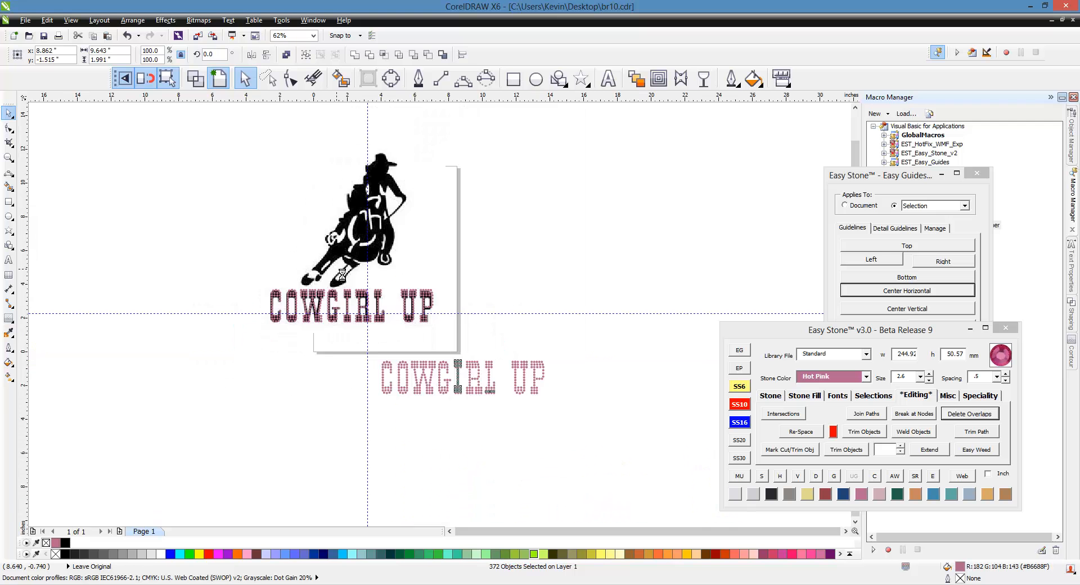
{"action": "scroll", "coordinate": [497, 386], "scroll_direction": "up", "scroll_amount": 2}
{"action": "left_click", "coordinate": [635, 315]}
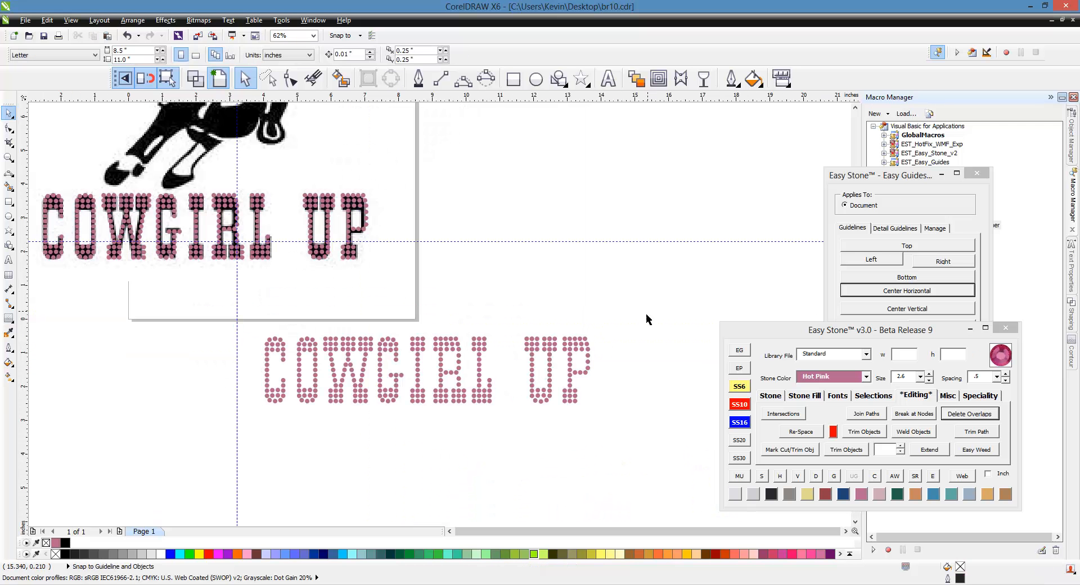
Step: Put a black weed box behind the copied stone lettering
{"action": "left_click_drag", "start_coordinate": [646, 314], "coordinate": [248, 449]}
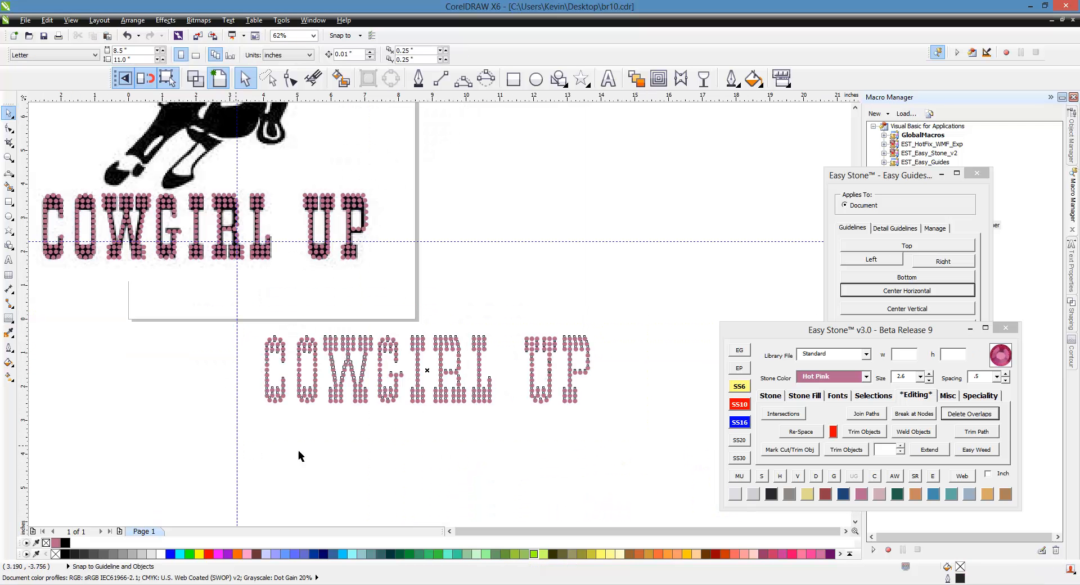
{"action": "left_click", "coordinate": [895, 478]}
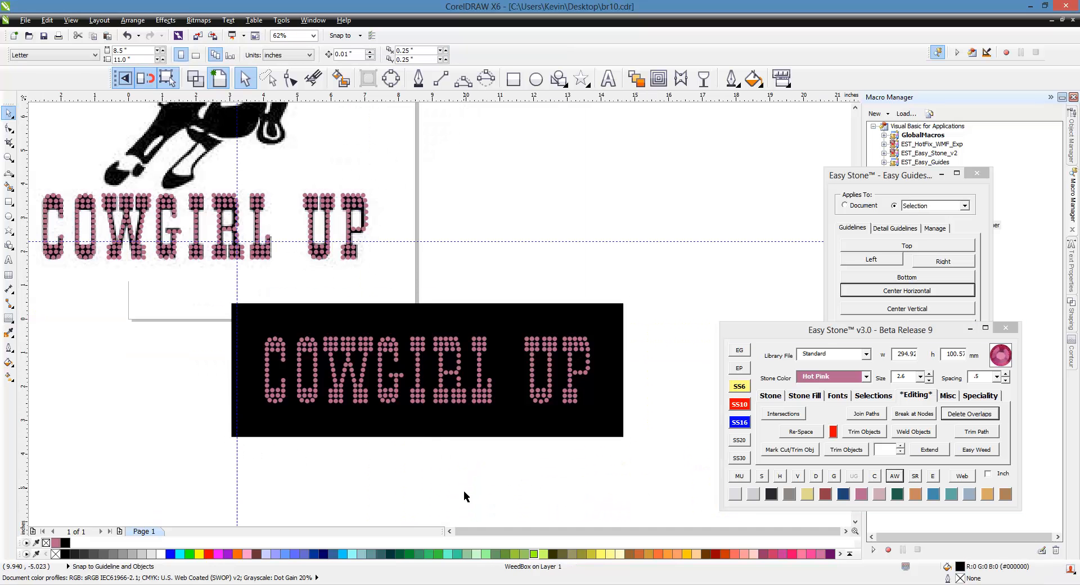
{"action": "left_click", "coordinate": [465, 497]}
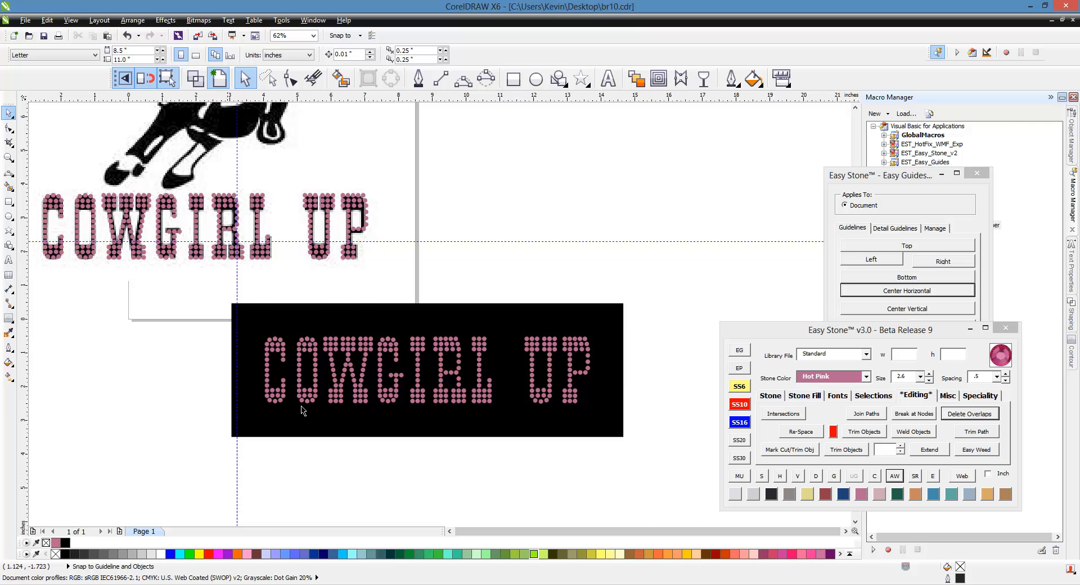
Step: Lock the black weed box behind the copied lettering
{"action": "scroll", "coordinate": [343, 401], "scroll_direction": "up", "scroll_amount": 2}
{"action": "scroll", "coordinate": [347, 407], "scroll_direction": "up", "scroll_amount": 2}
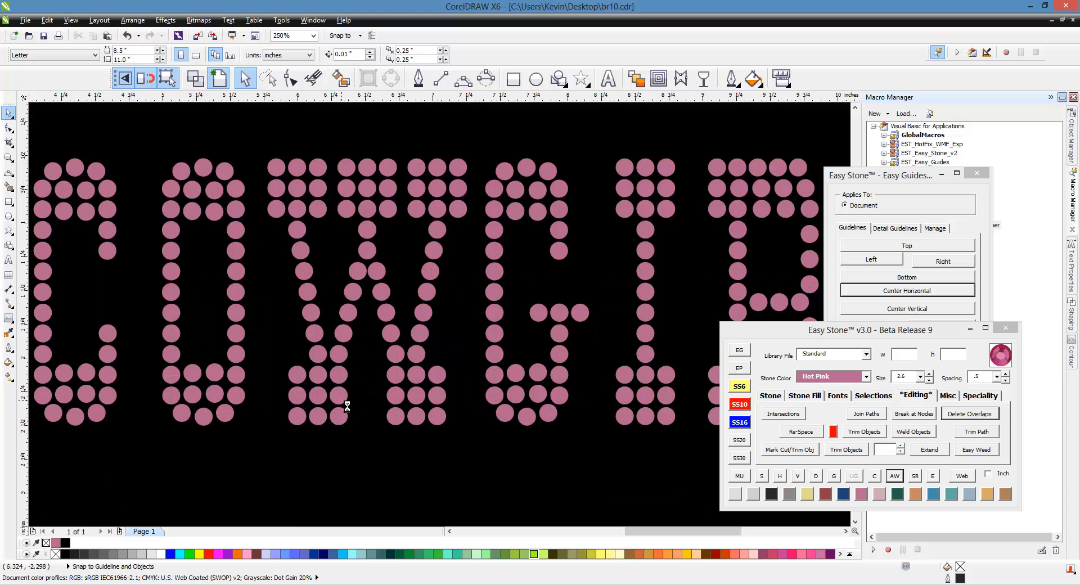
{"action": "scroll", "coordinate": [359, 377], "scroll_direction": "down", "scroll_amount": 1}
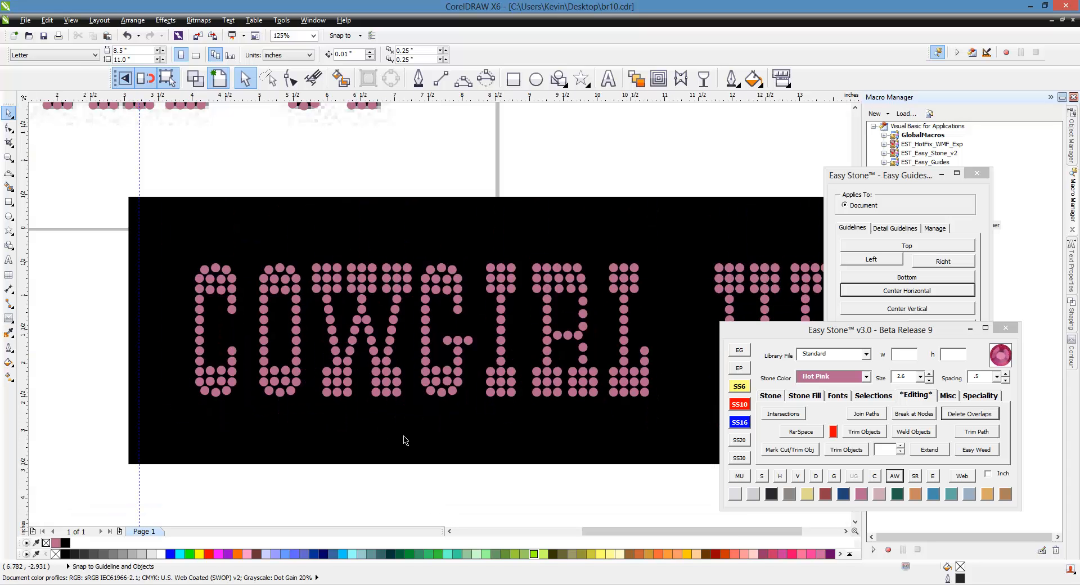
{"action": "left_click", "coordinate": [461, 444]}
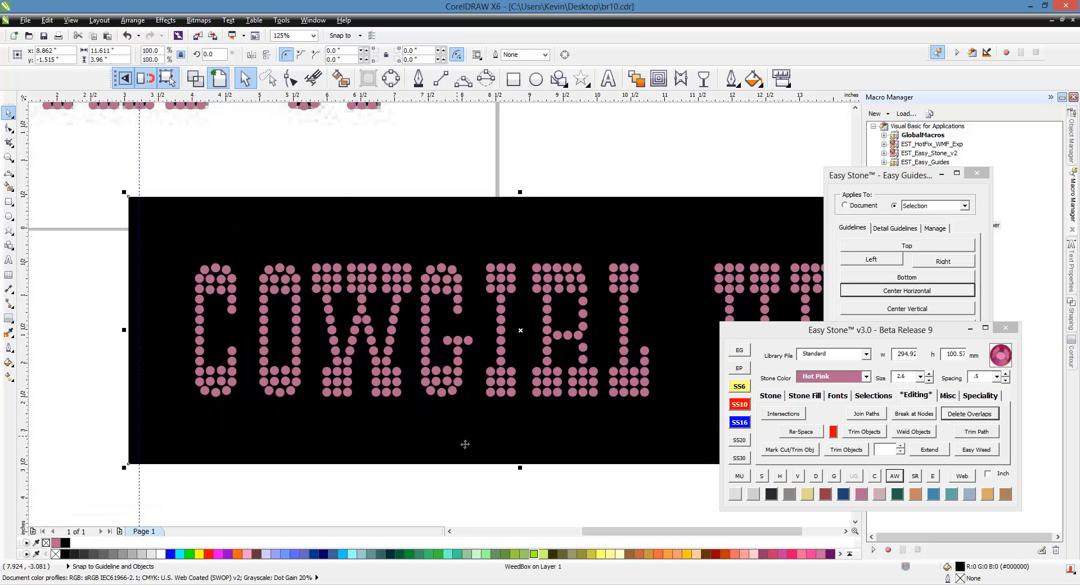
{"action": "right_click", "coordinate": [465, 444]}
{"action": "left_click", "coordinate": [539, 273]}
Step: Shift the 3-by-3 stone blocks of both W feet inward, centring each under the two stones above it
{"action": "scroll", "coordinate": [370, 459], "scroll_direction": "up", "scroll_amount": 2}
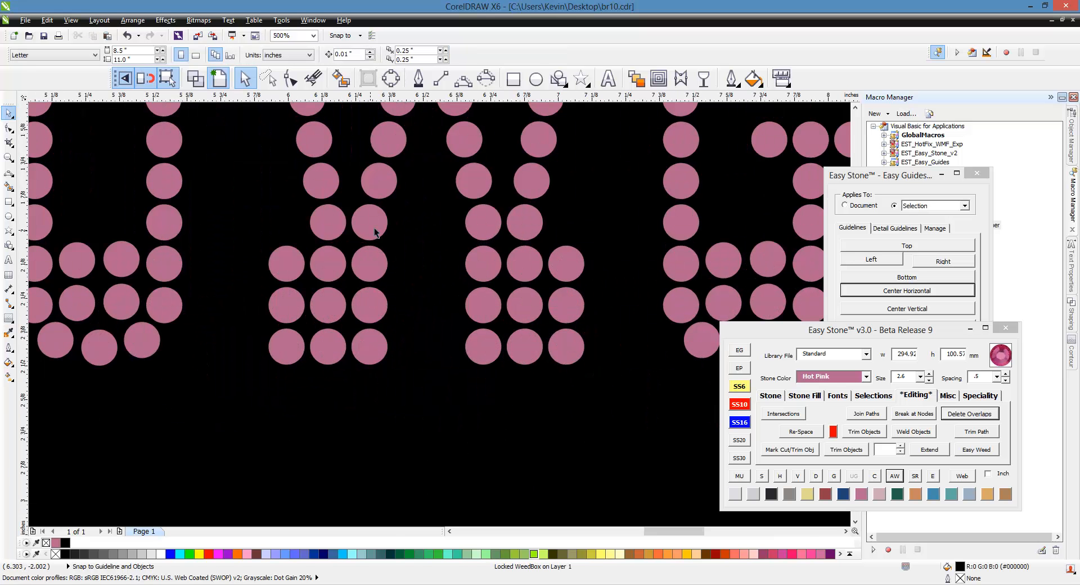
{"action": "left_click_drag", "start_coordinate": [227, 390], "coordinate": [429, 237]}
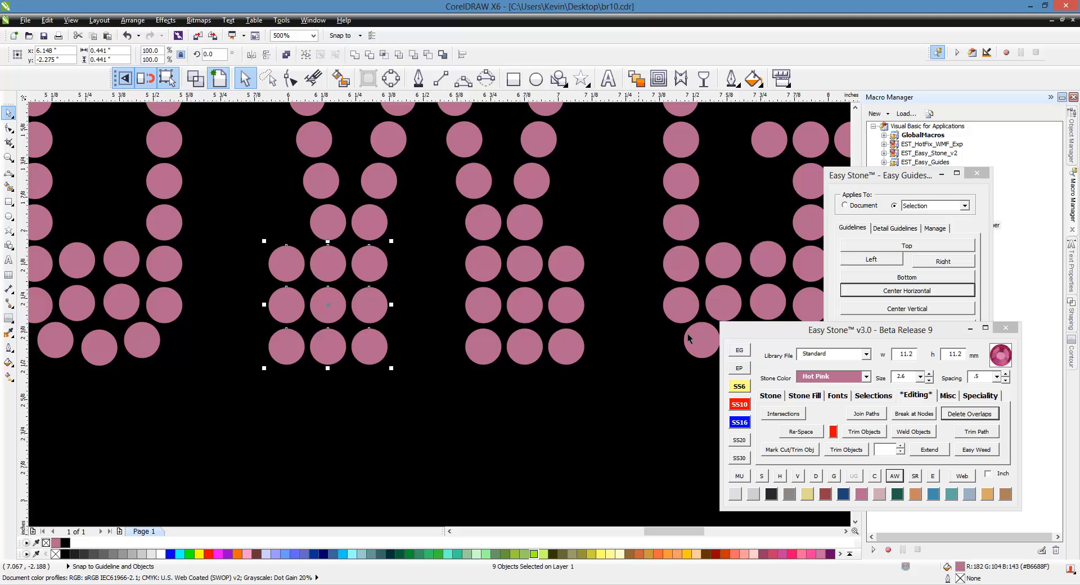
{"action": "left_click", "coordinate": [808, 396]}
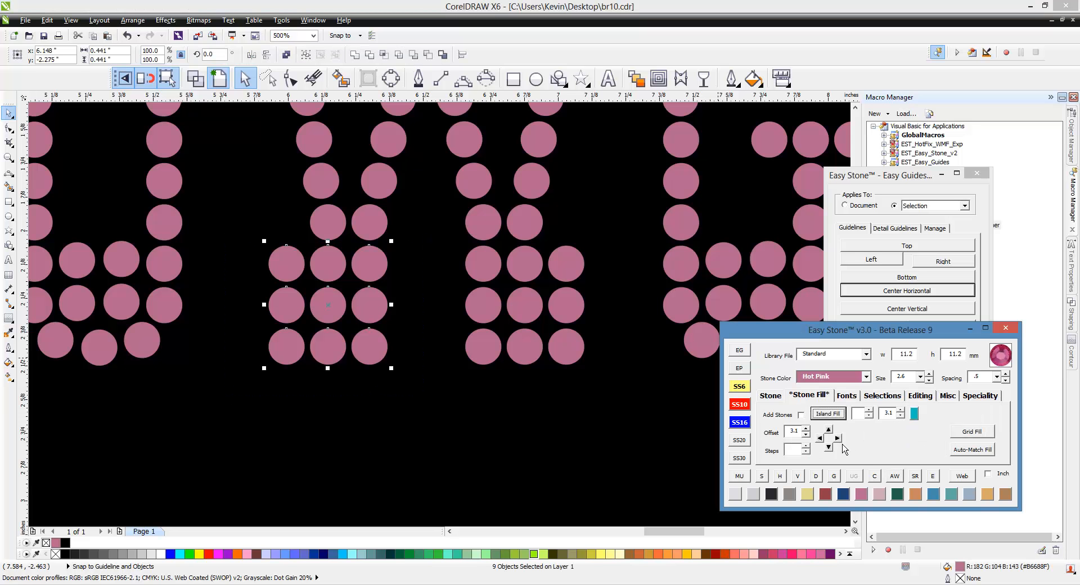
{"action": "left_click", "coordinate": [837, 437]}
{"action": "left_click", "coordinate": [377, 427]}
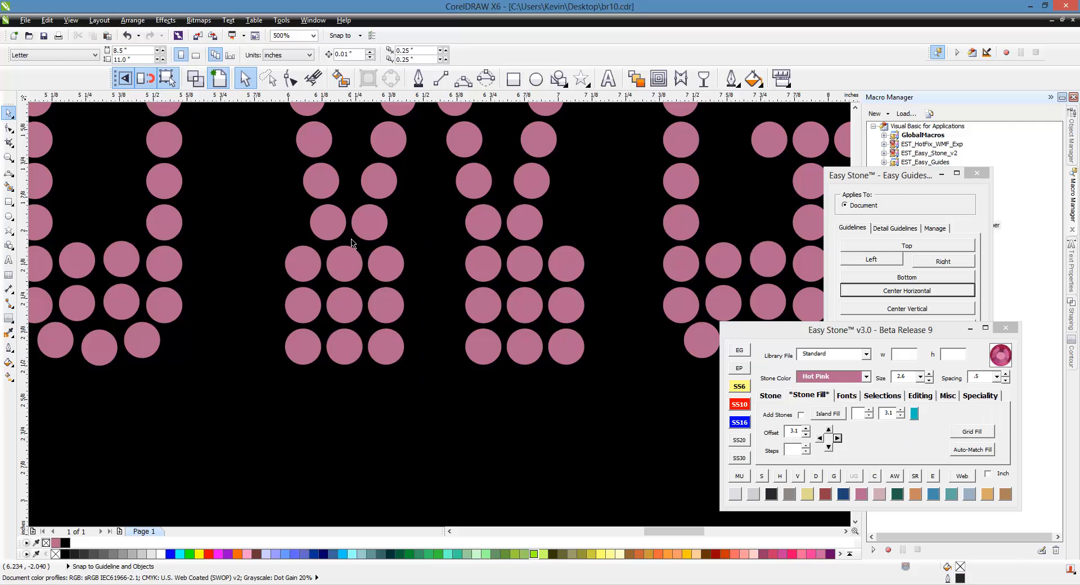
{"action": "left_click_drag", "start_coordinate": [451, 246], "coordinate": [607, 384]}
{"action": "left_click", "coordinate": [828, 447]}
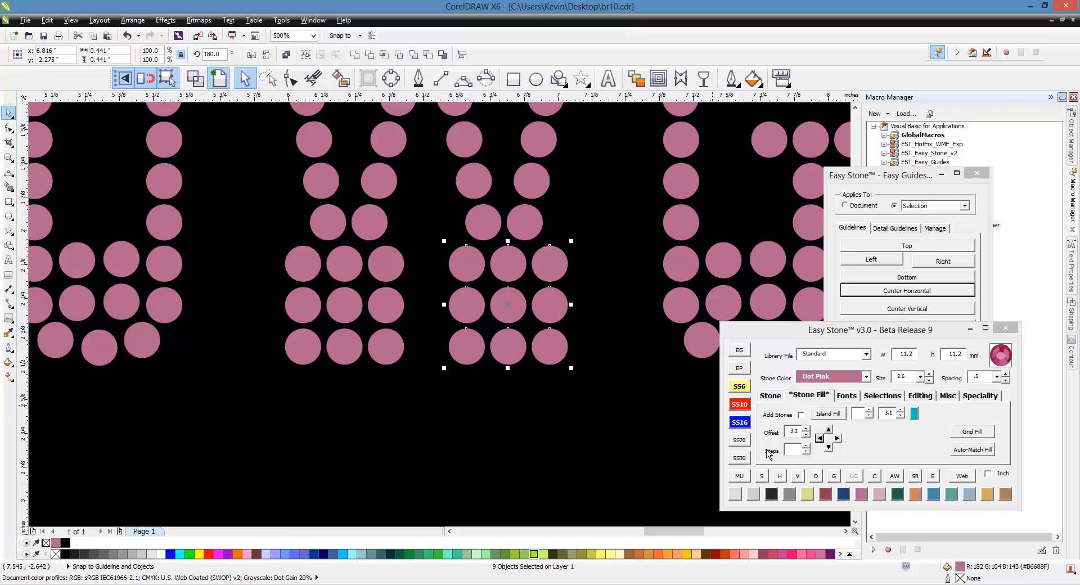
{"action": "left_click", "coordinate": [614, 408]}
Step: Move the Cowgirl Up bitmap down and left, off its rhinestone lettering, centred at about x -3.7 in, y -0.317 in
{"action": "scroll", "coordinate": [539, 350], "scroll_direction": "down", "scroll_amount": 4}
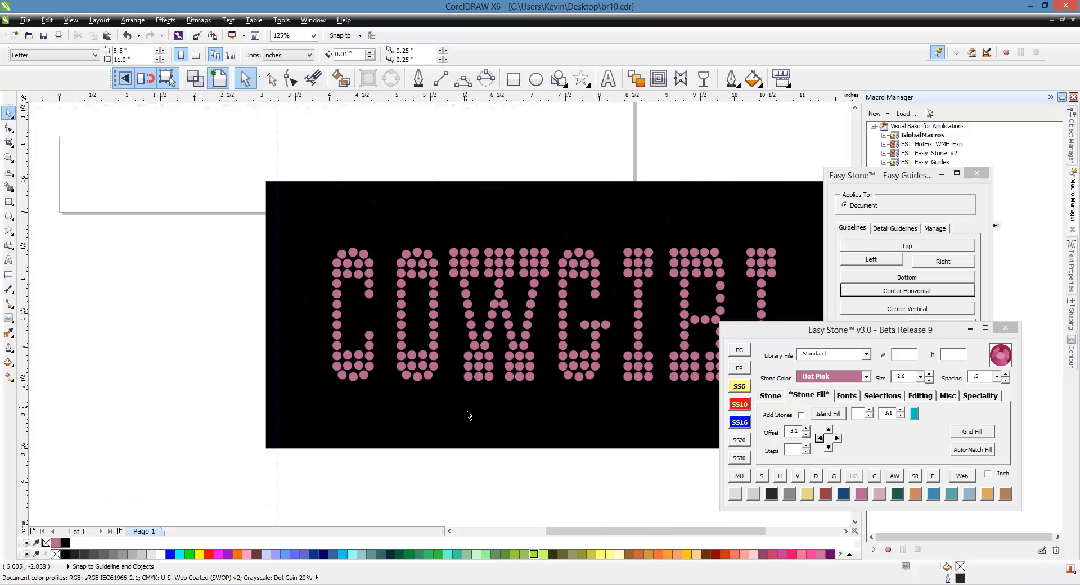
{"action": "scroll", "coordinate": [467, 415], "scroll_direction": "down", "scroll_amount": 1}
{"action": "scroll", "coordinate": [248, 185], "scroll_direction": "up", "scroll_amount": 1}
{"action": "scroll", "coordinate": [363, 180], "scroll_direction": "down", "scroll_amount": 2}
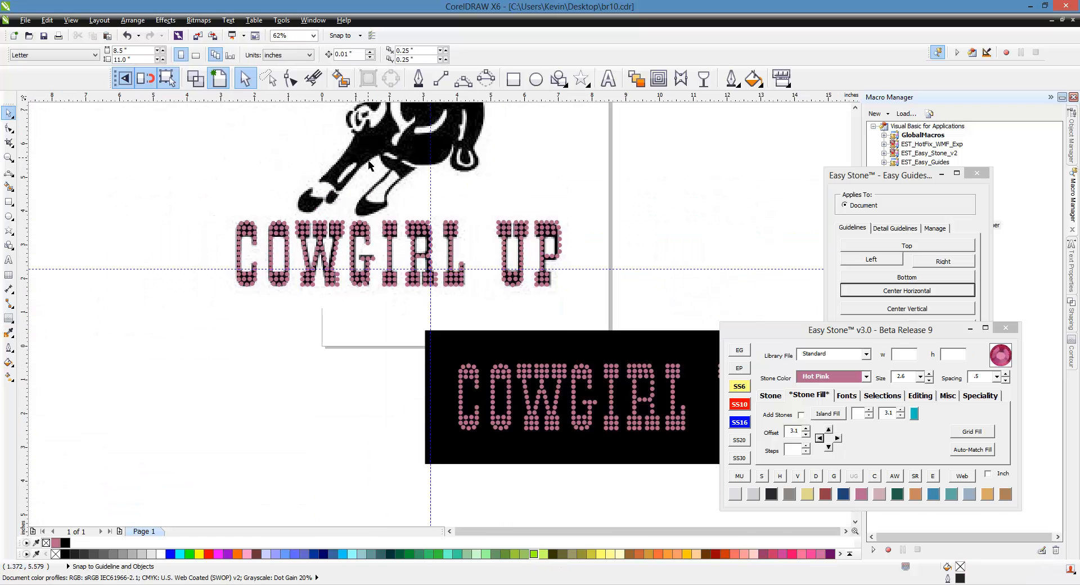
{"action": "left_click", "coordinate": [370, 164]}
{"action": "left_click_drag", "start_coordinate": [285, 326], "coordinate": [226, 340]}
Step: Compare the bitmap's original lettering with the rhinestone lettering on the black weed box
{"action": "scroll", "coordinate": [264, 315], "scroll_direction": "down", "scroll_amount": 2}
{"action": "scroll", "coordinate": [302, 302], "scroll_direction": "up", "scroll_amount": 2}
{"action": "scroll", "coordinate": [272, 320], "scroll_direction": "up", "scroll_amount": 2}
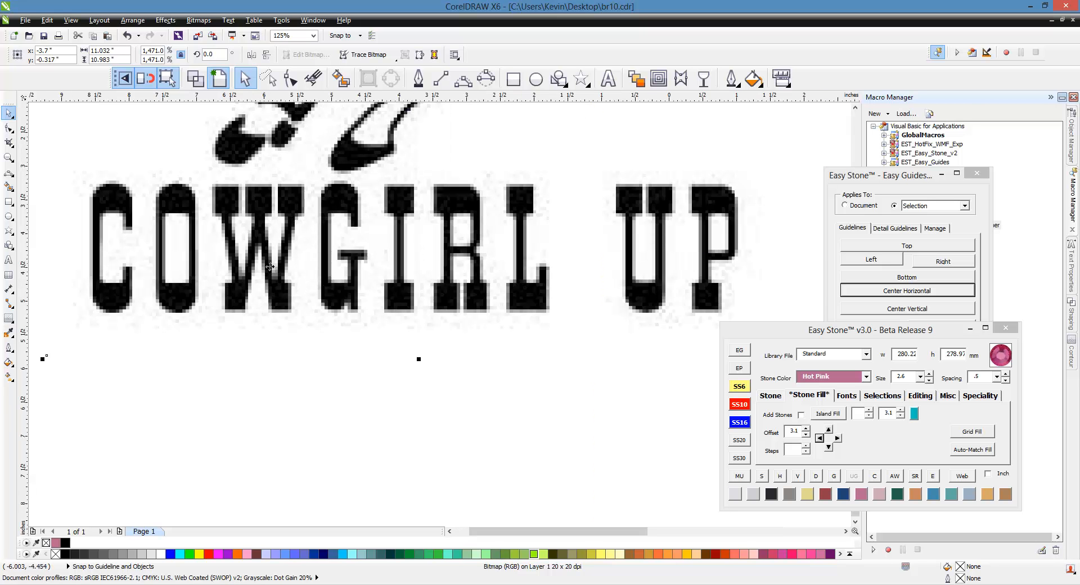
{"action": "scroll", "coordinate": [283, 313], "scroll_direction": "down", "scroll_amount": 2}
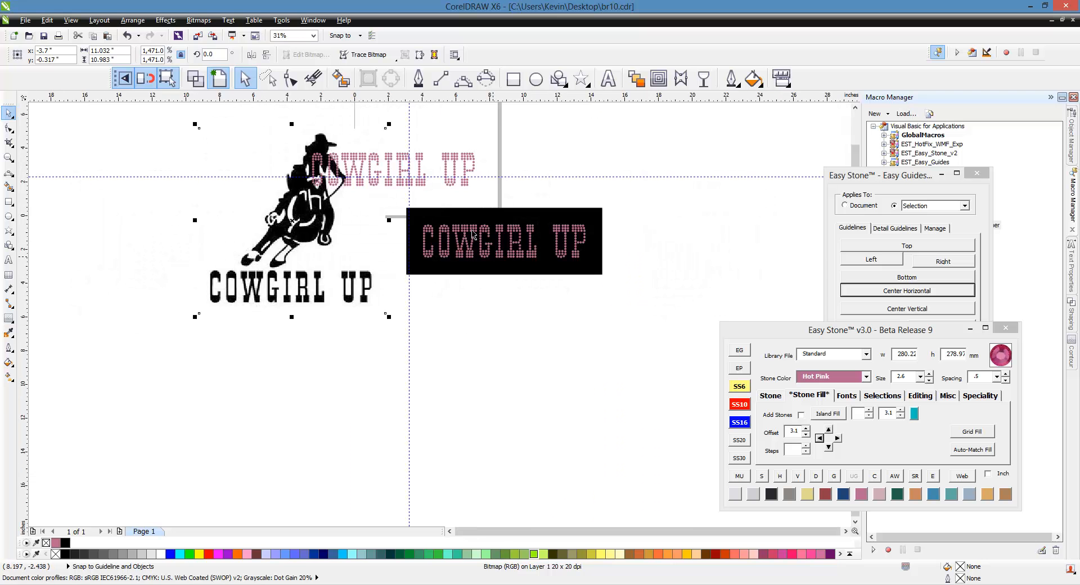
{"action": "scroll", "coordinate": [487, 313], "scroll_direction": "up", "scroll_amount": 2}
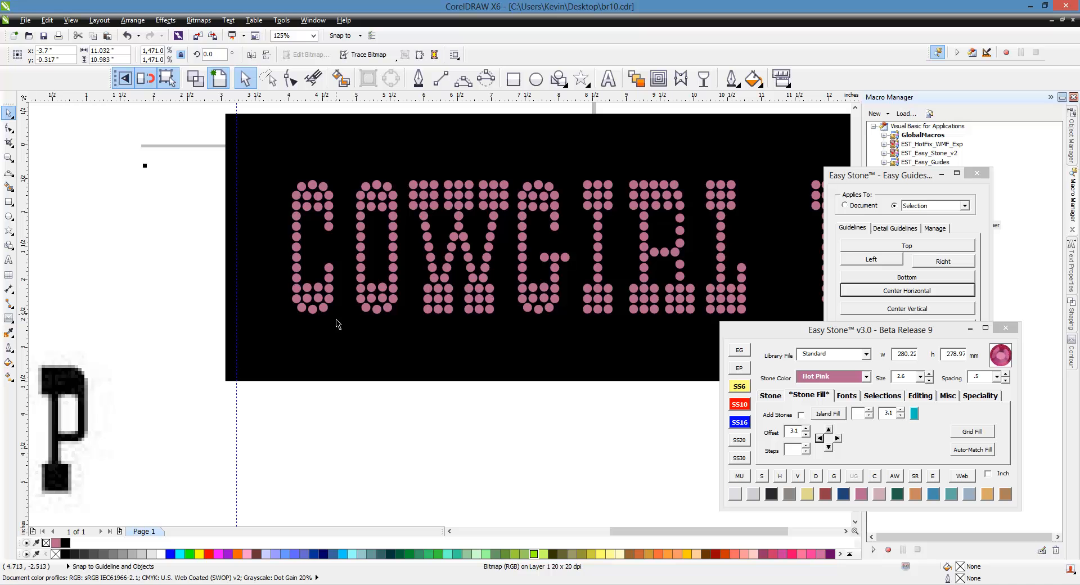
{"action": "scroll", "coordinate": [402, 302], "scroll_direction": "down", "scroll_amount": 2}
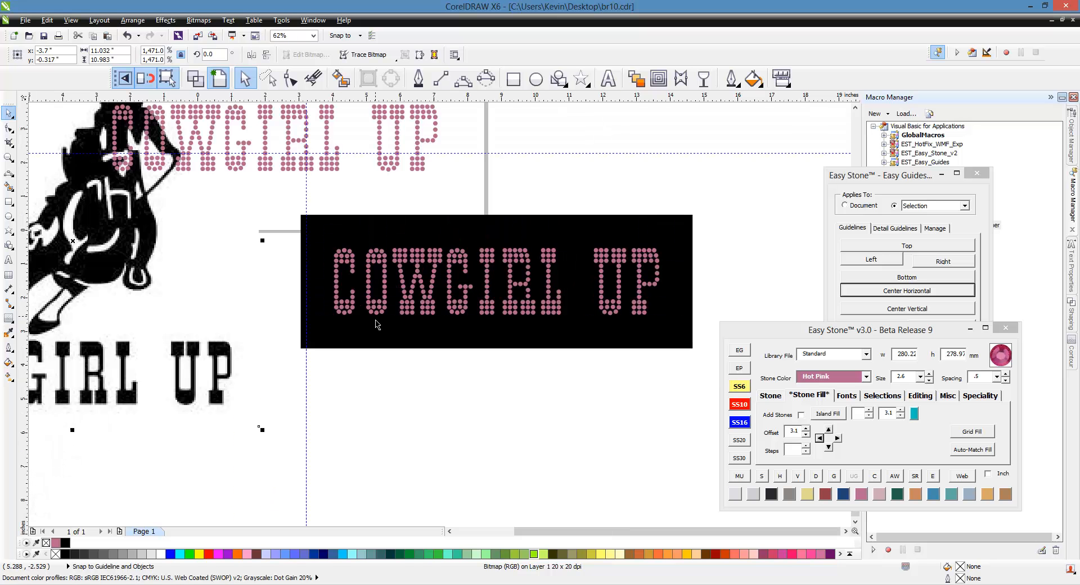
{"action": "left_click", "coordinate": [448, 392]}
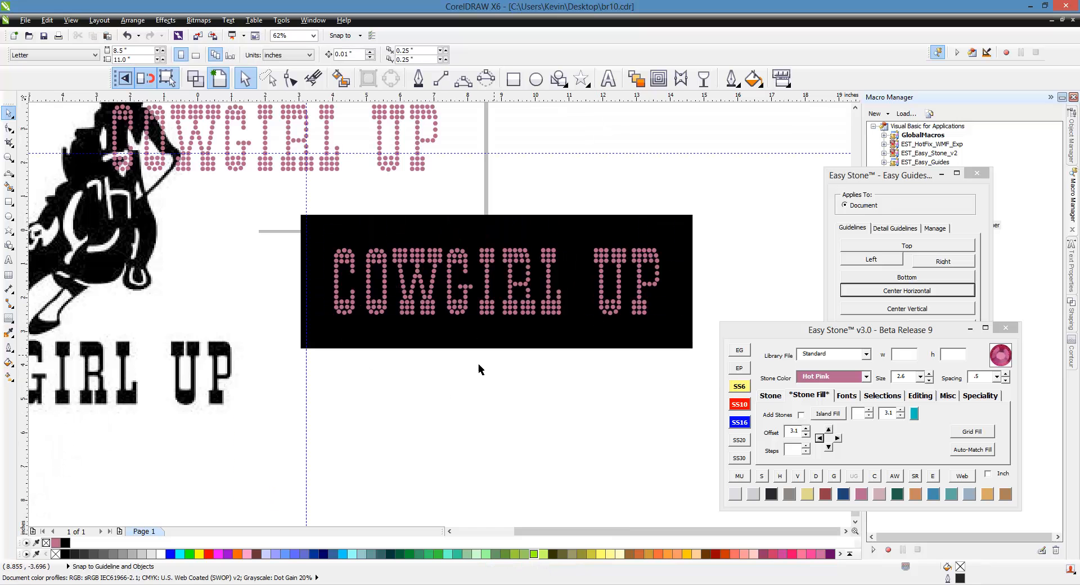
Step: Move the Cowgirl Up bitmap clear of the stone lettering and the page, centred at about x -7.867 in, y 1.15 in
{"action": "scroll", "coordinate": [495, 411], "scroll_direction": "down", "scroll_amount": 1}
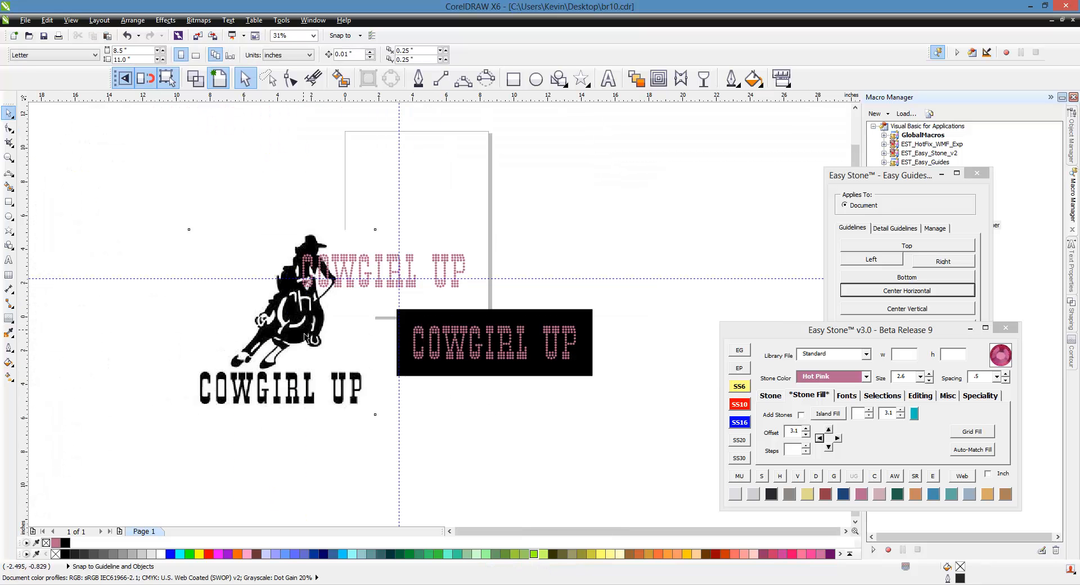
{"action": "left_click_drag", "start_coordinate": [305, 337], "coordinate": [234, 312]}
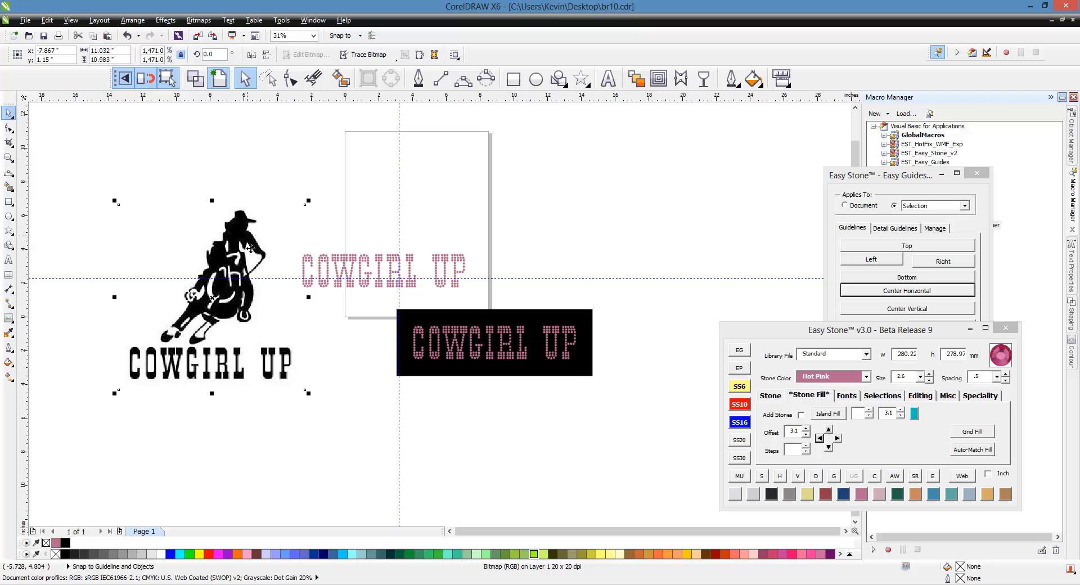
{"action": "left_click", "coordinate": [566, 448]}
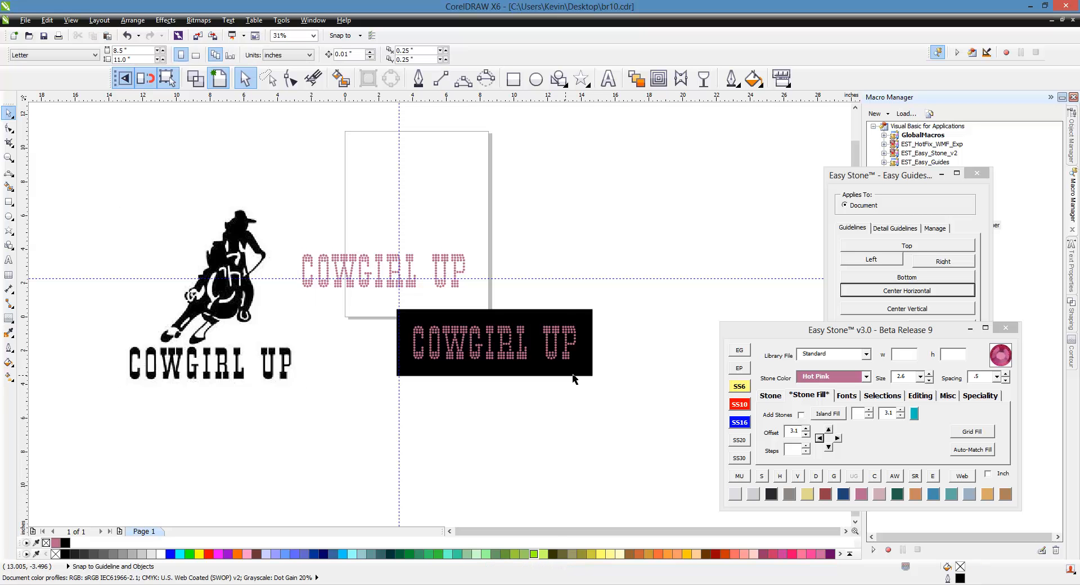
{"action": "scroll", "coordinate": [574, 379], "scroll_direction": "up", "scroll_amount": 1}
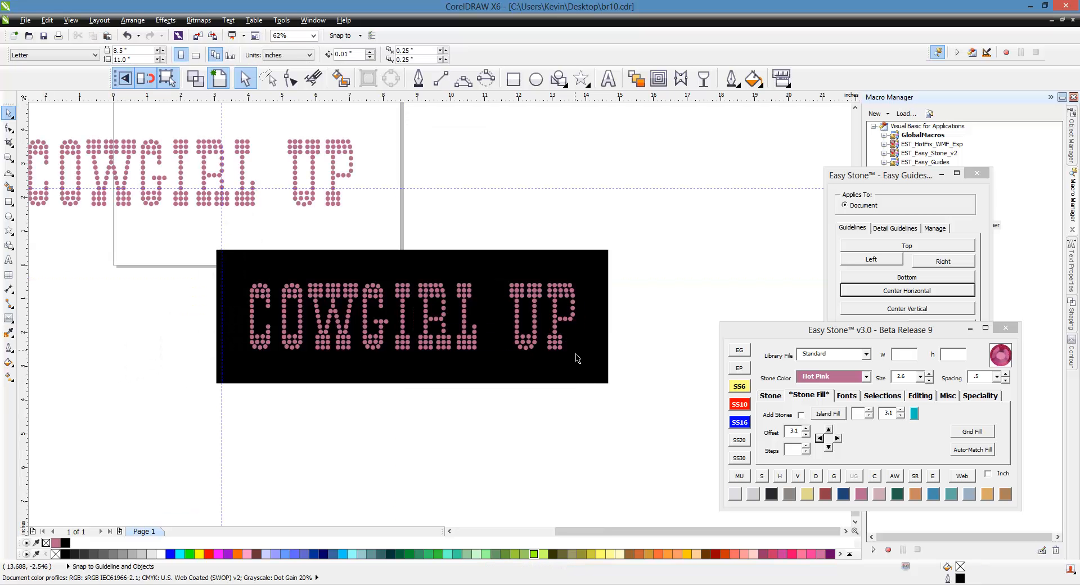